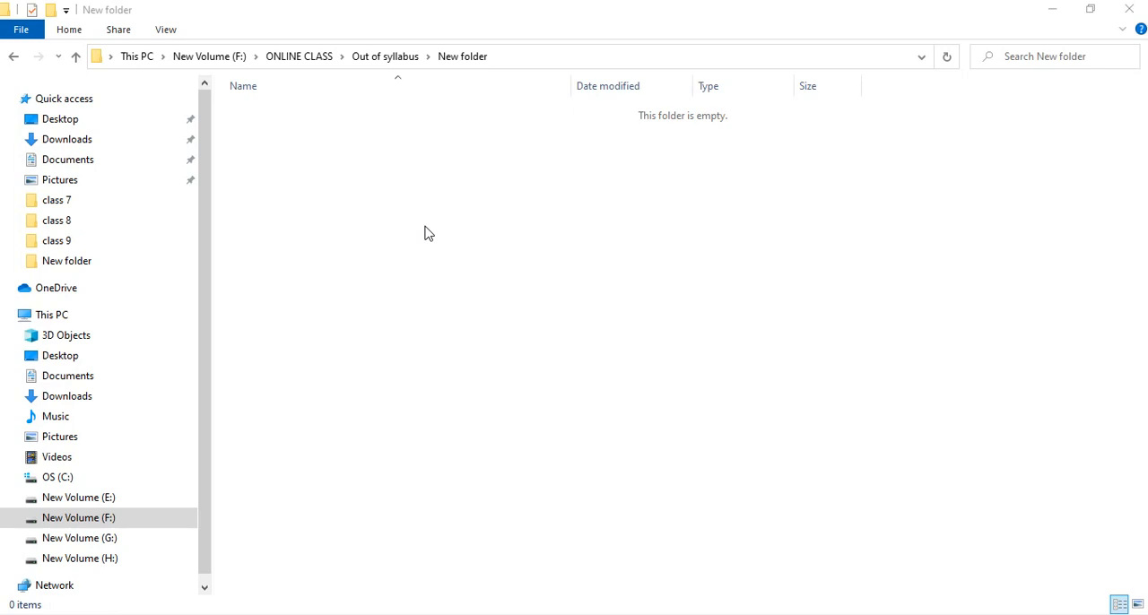
Step: Create a new Microsoft Excel Worksheet in the empty folder and name it work.xlsx
{"action": "right_click", "coordinate": [364, 154]}
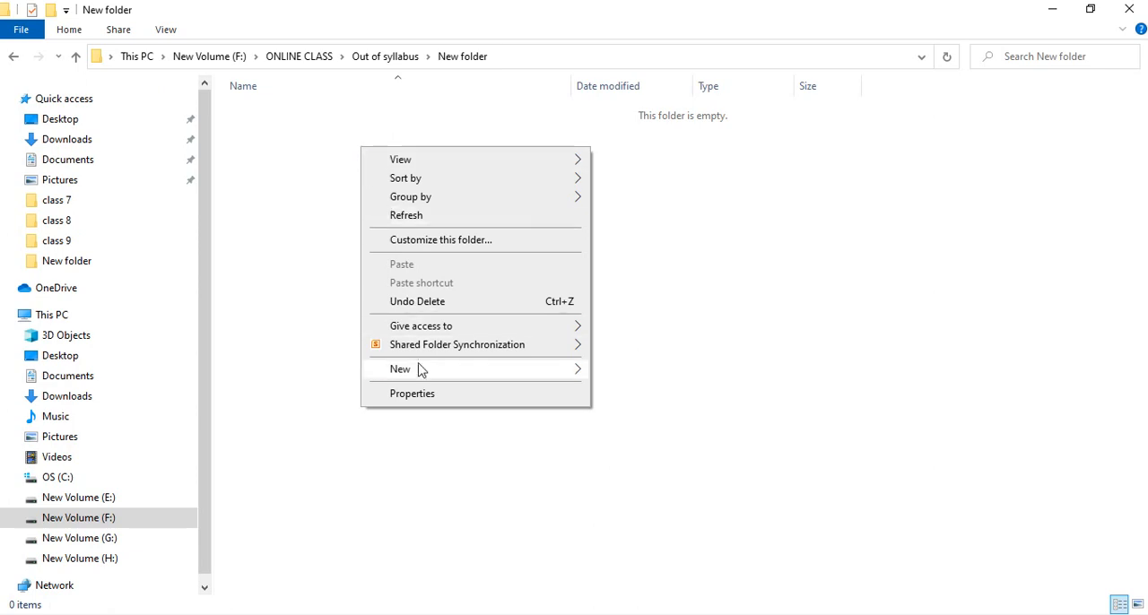
{"action": "mouse_move", "coordinate": [415, 372]}
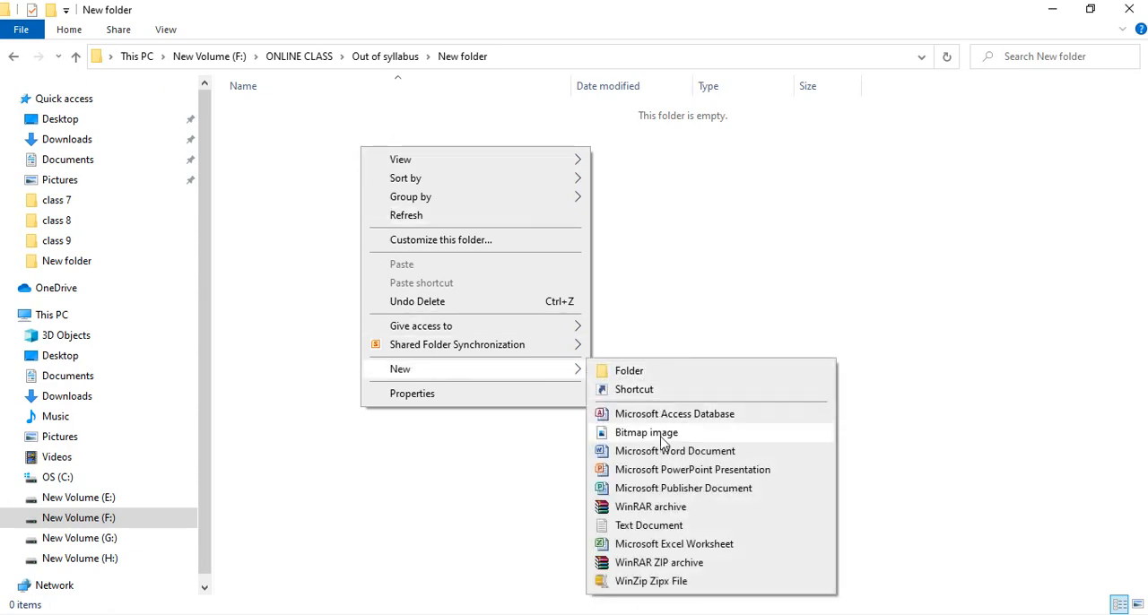
{"action": "left_click", "coordinate": [674, 544]}
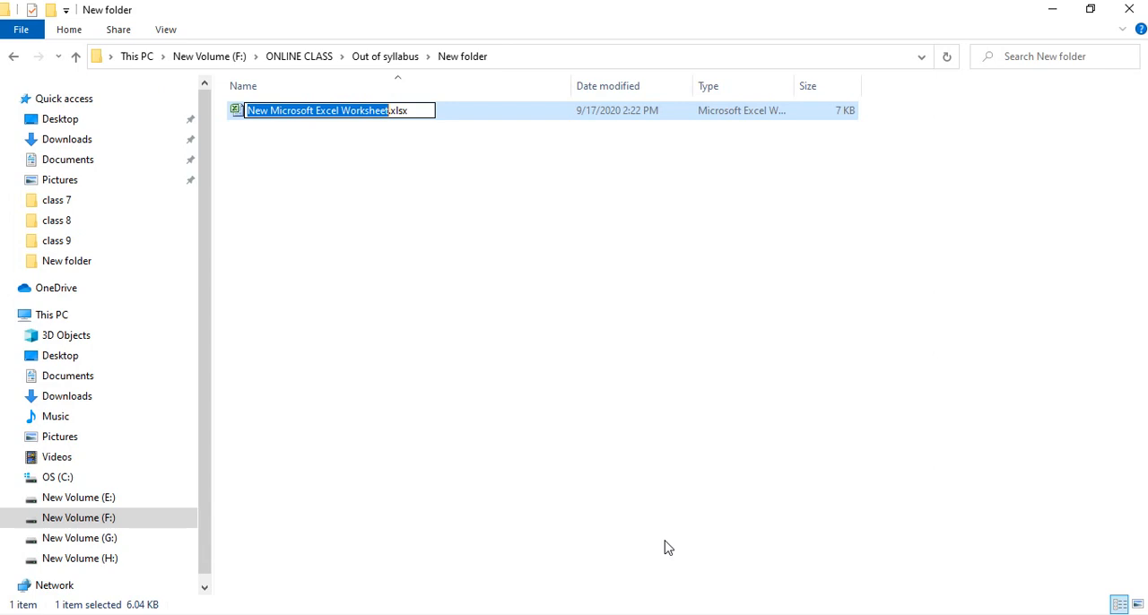
{"action": "type", "text": "work"}
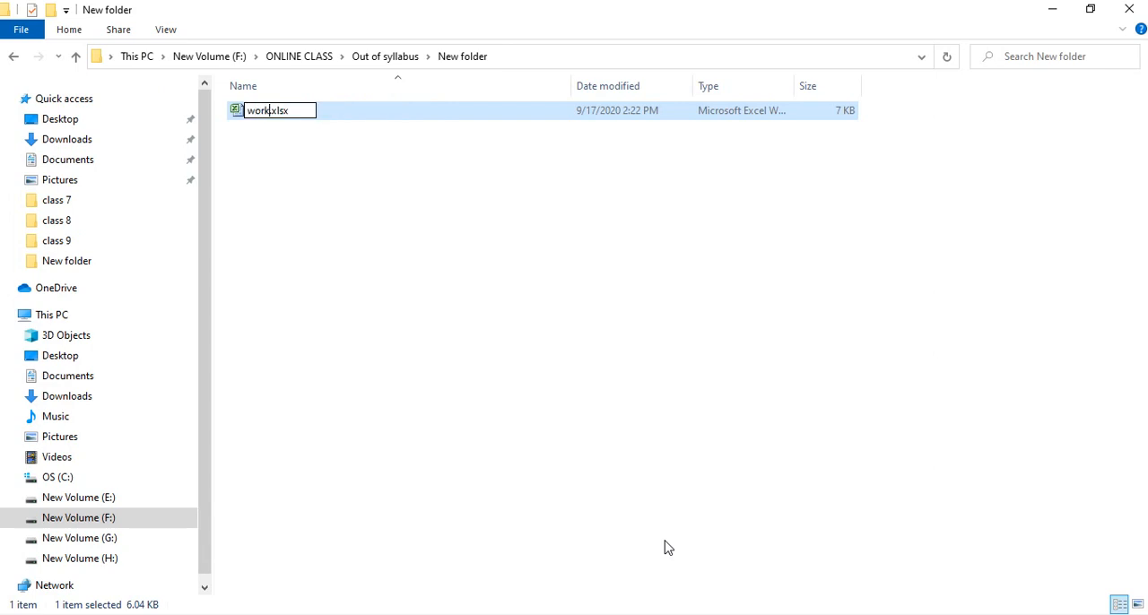
{"action": "key", "text": "Return"}
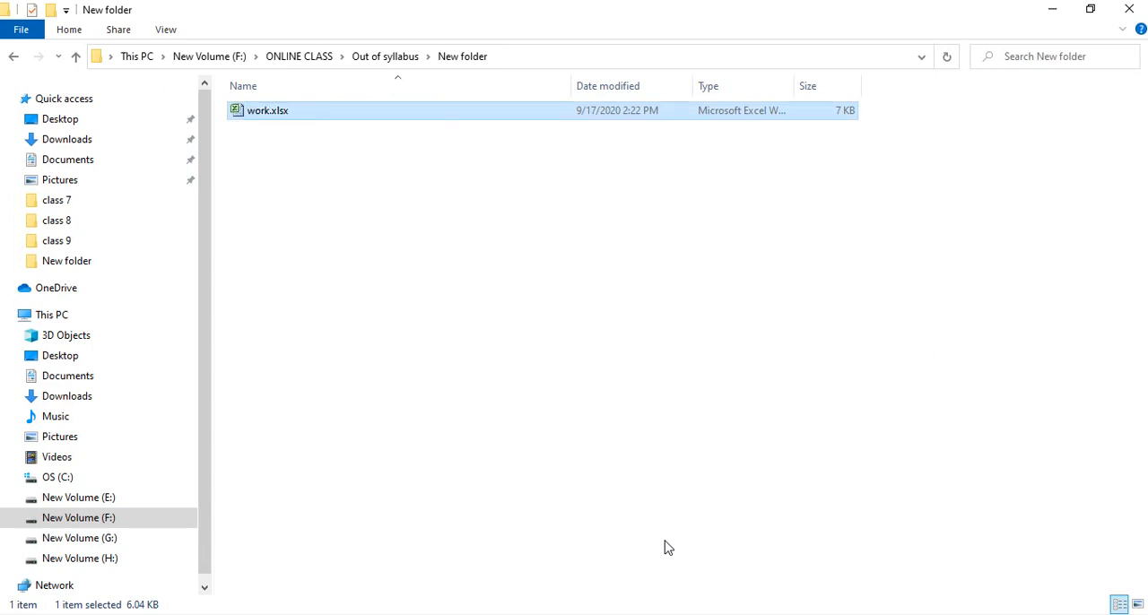
Step: Open work.xlsx in Excel, dismiss the activation wizard and maximize the workbook window
{"action": "left_click_drag", "start_coordinate": [665, 542], "coordinate": [337, 180]}
{"action": "left_click", "coordinate": [248, 113]}
{"action": "double_click", "coordinate": [249, 113]}
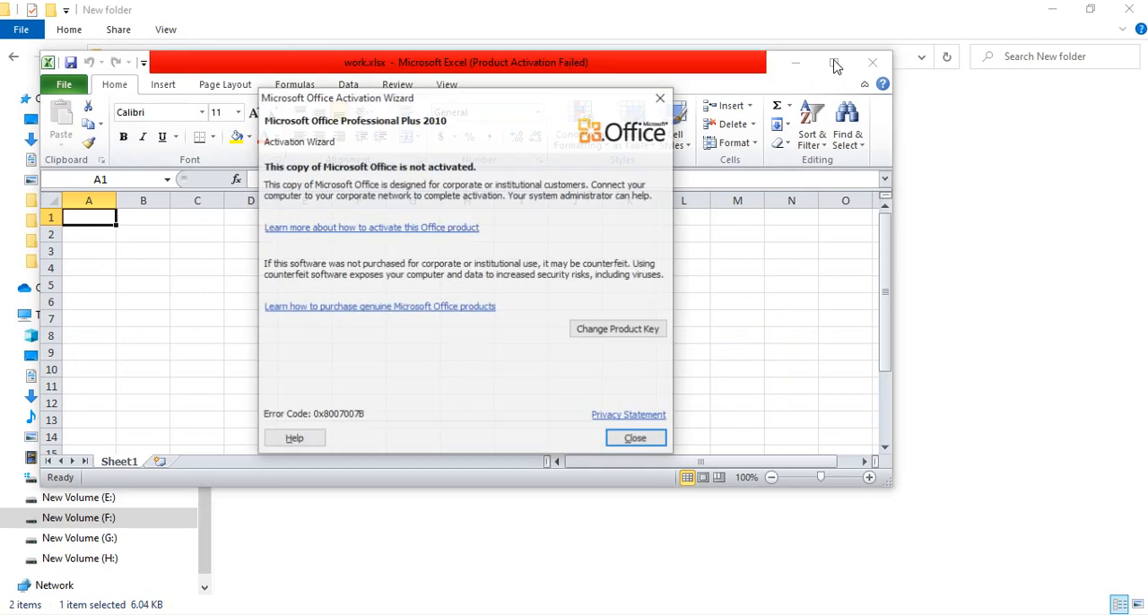
{"action": "key", "text": "Escape"}
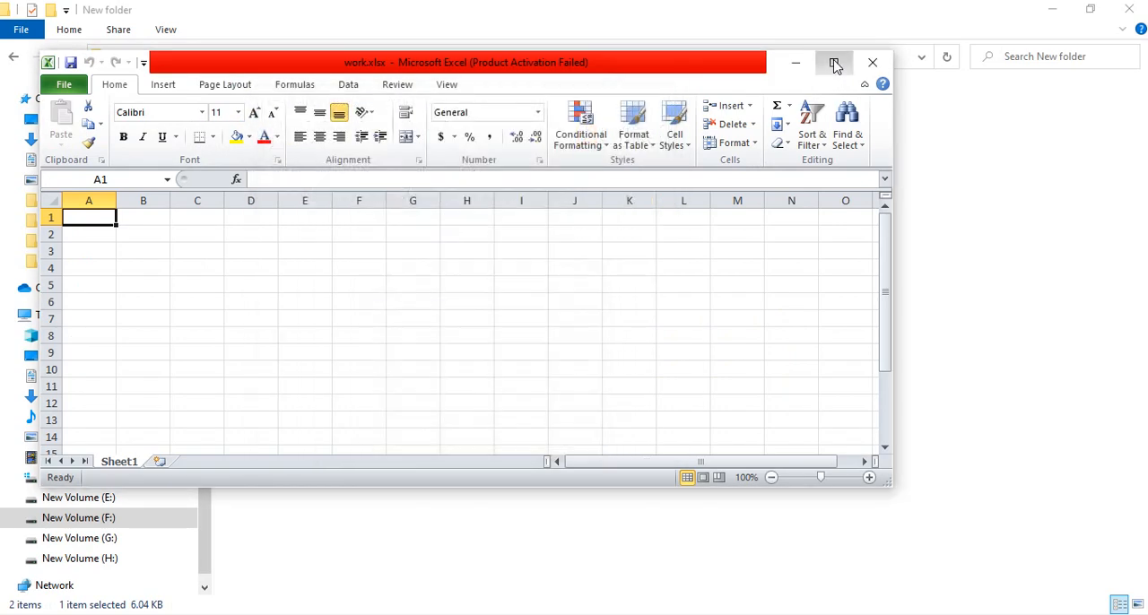
{"action": "left_click", "coordinate": [834, 64]}
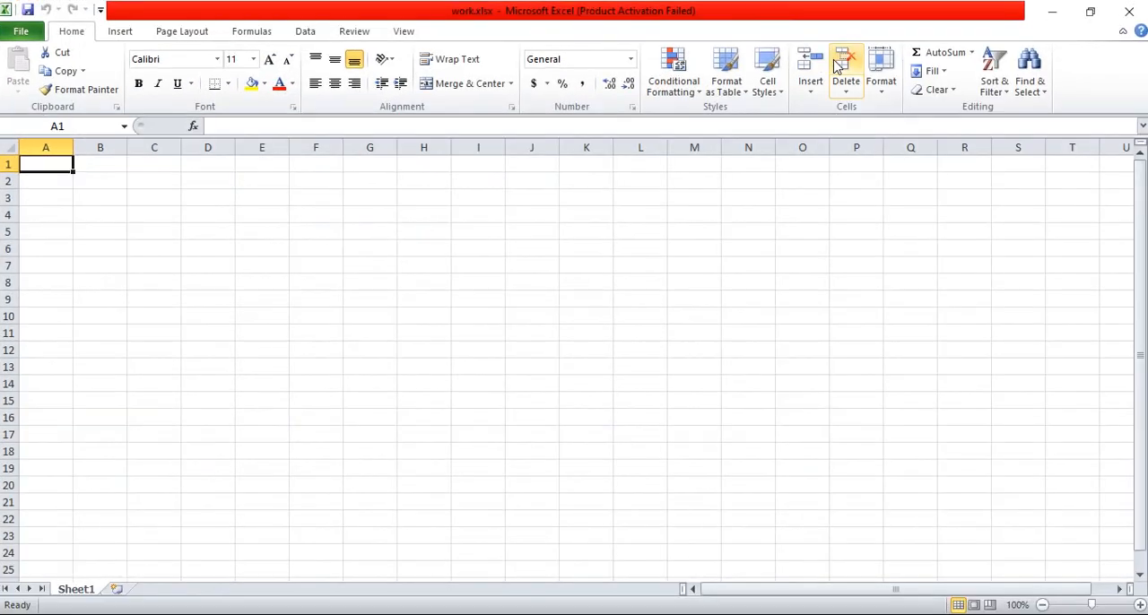
Step: Set the font size of cell E8 to 16
{"action": "left_click", "coordinate": [274, 274]}
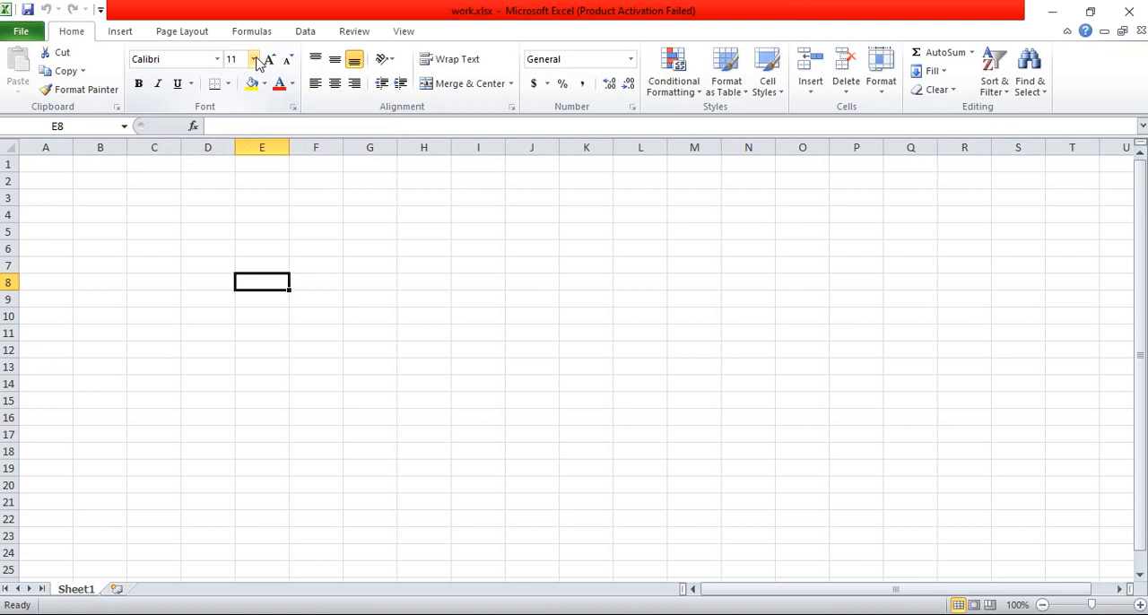
{"action": "left_click", "coordinate": [255, 59]}
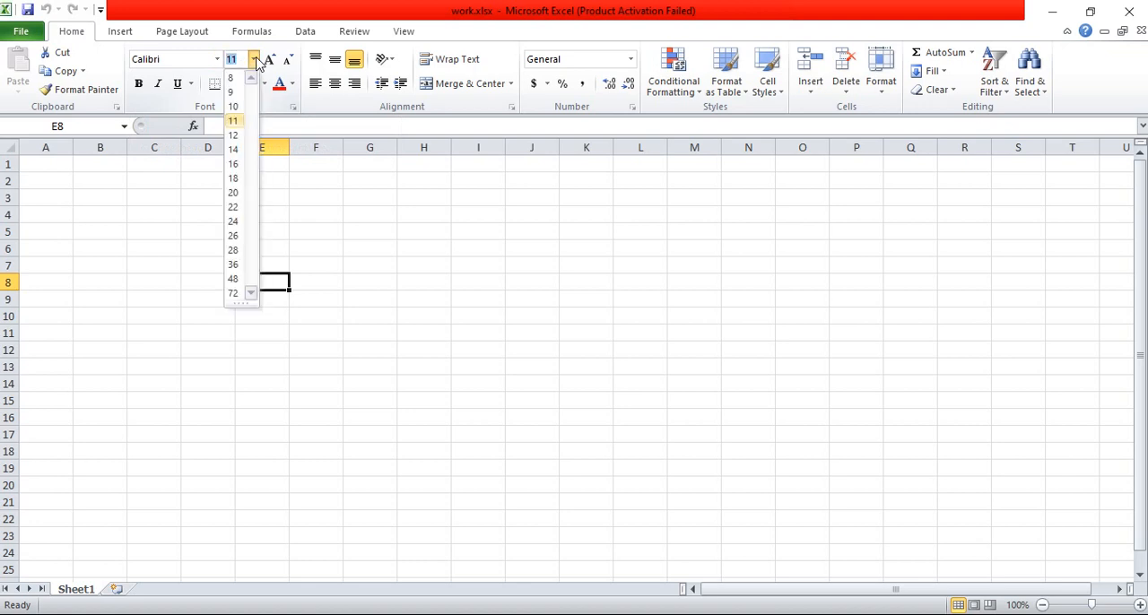
{"action": "left_click", "coordinate": [235, 164]}
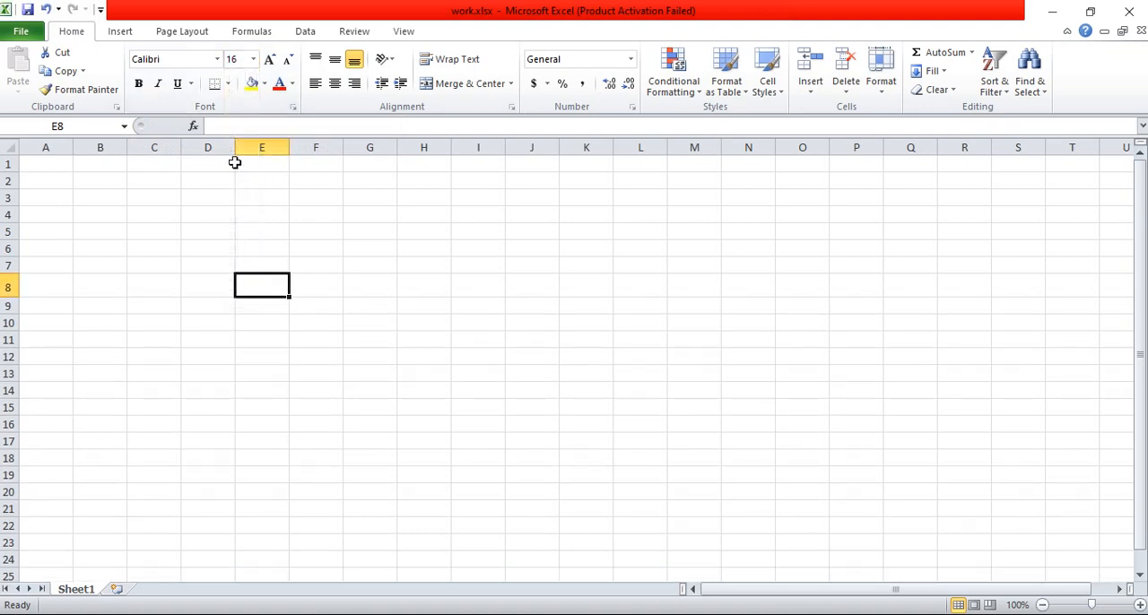
Step: Enter four people's first names down column A, one per cell from A1 to A4
{"action": "left_click", "coordinate": [49, 163]}
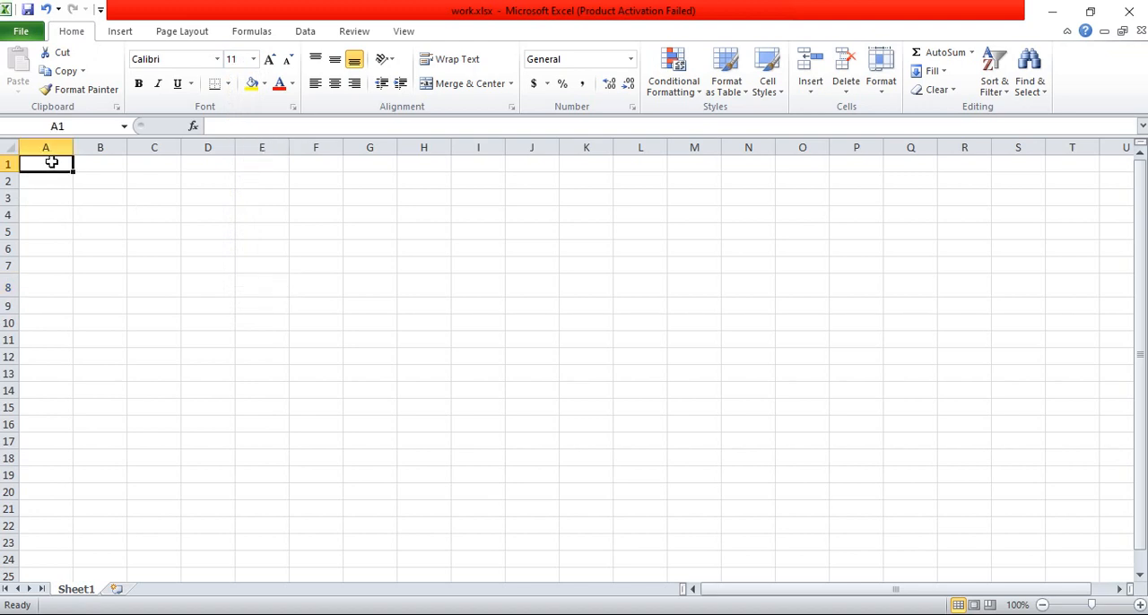
{"action": "type", "text": "akas"}
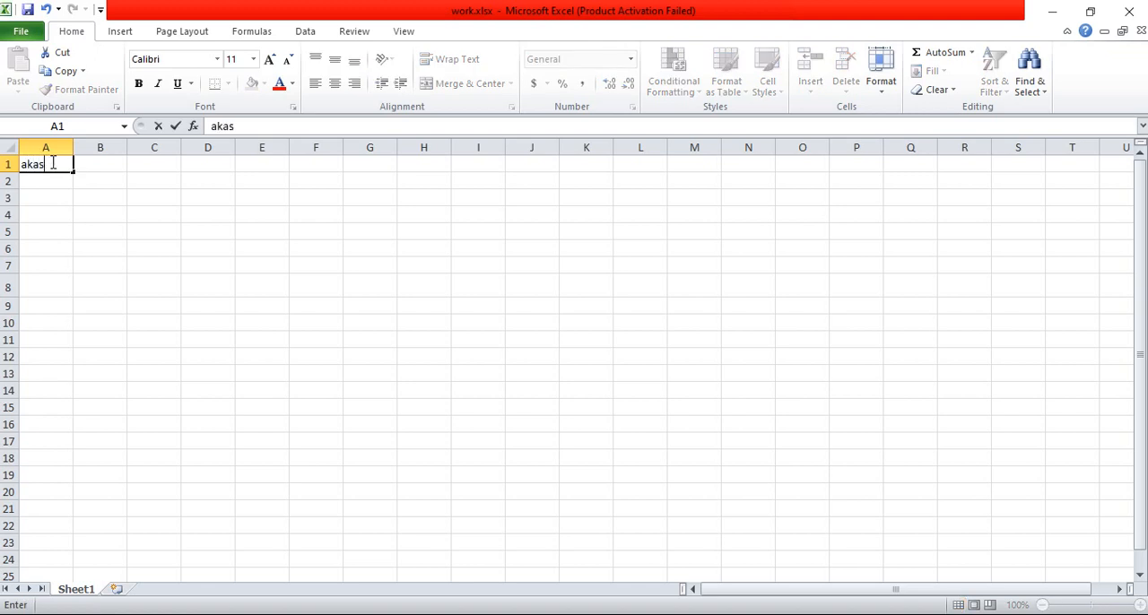
{"action": "type", "text": "h"}
{"action": "key", "text": "Return"}
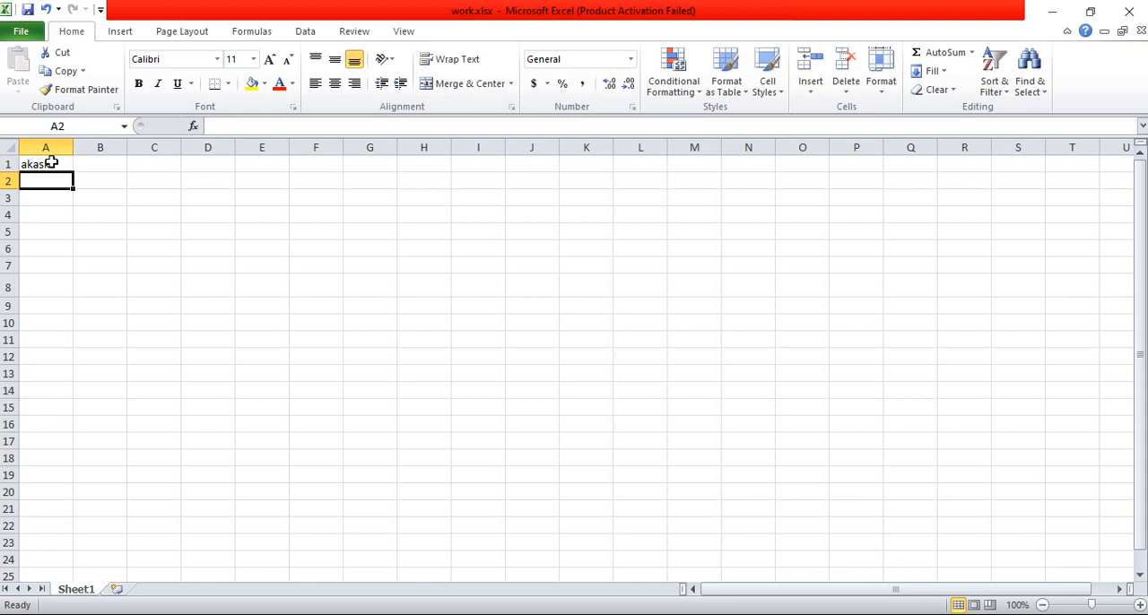
{"action": "type", "text": "imam"}
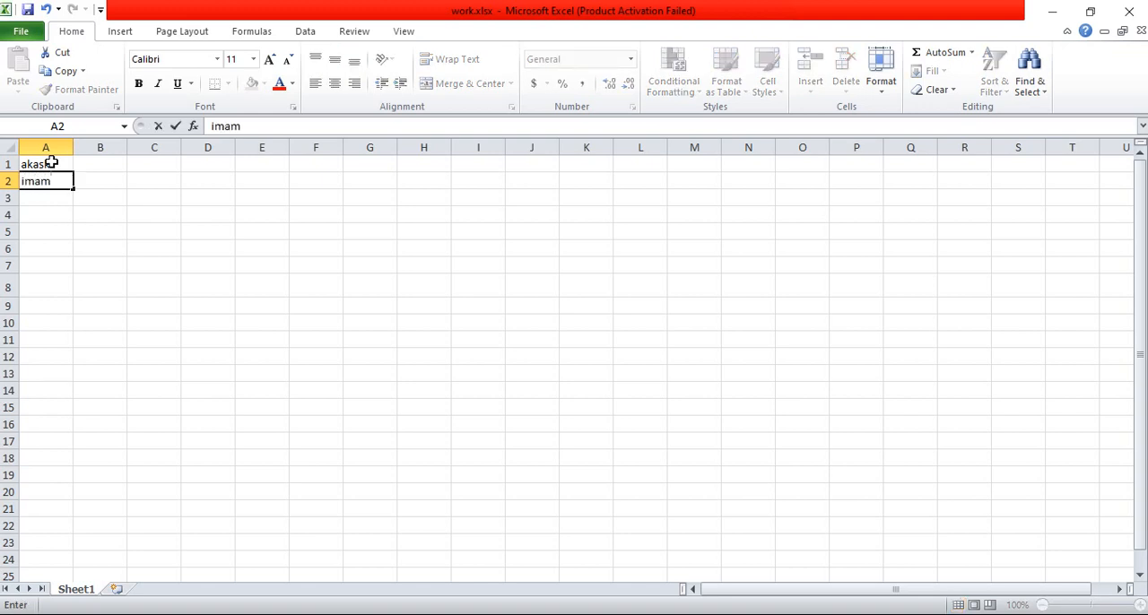
{"action": "key", "text": "Return"}
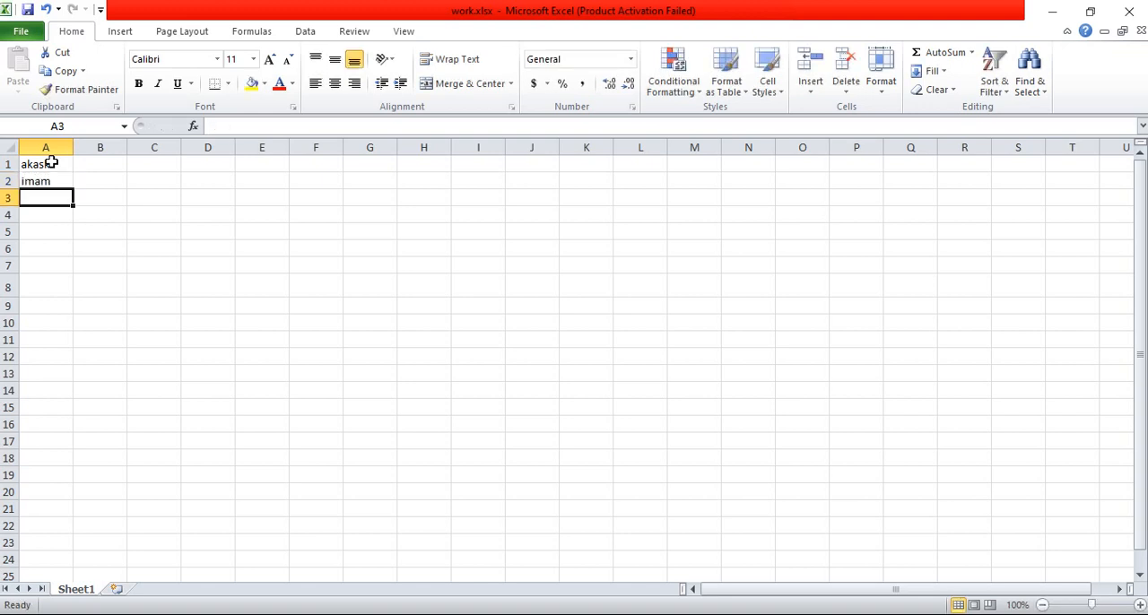
{"action": "type", "text": "jamal"}
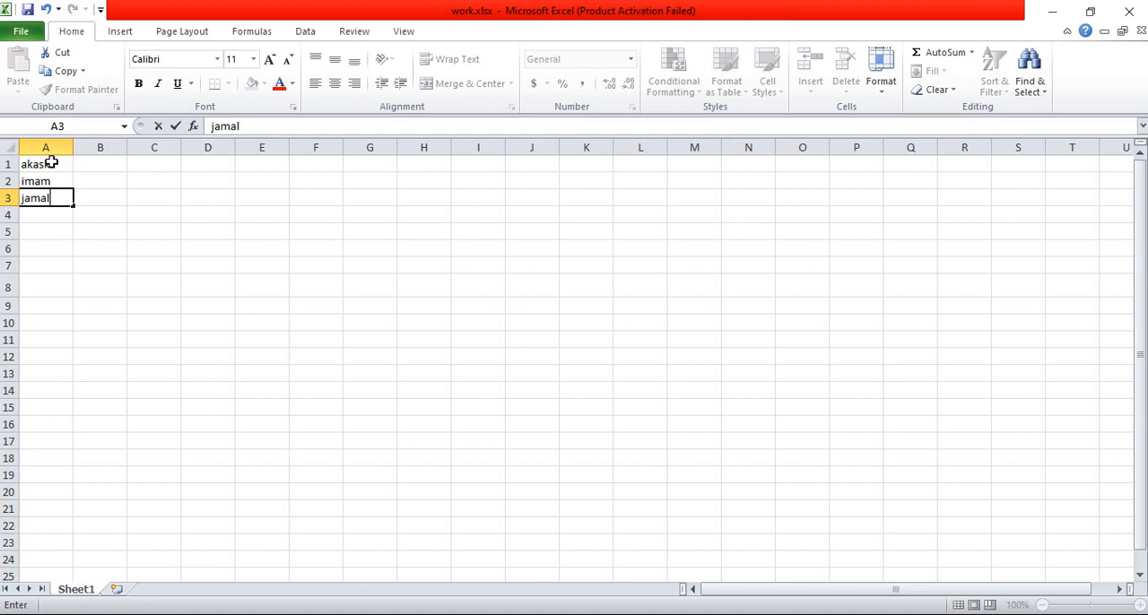
{"action": "key", "text": "Return"}
{"action": "type", "text": "kamal"}
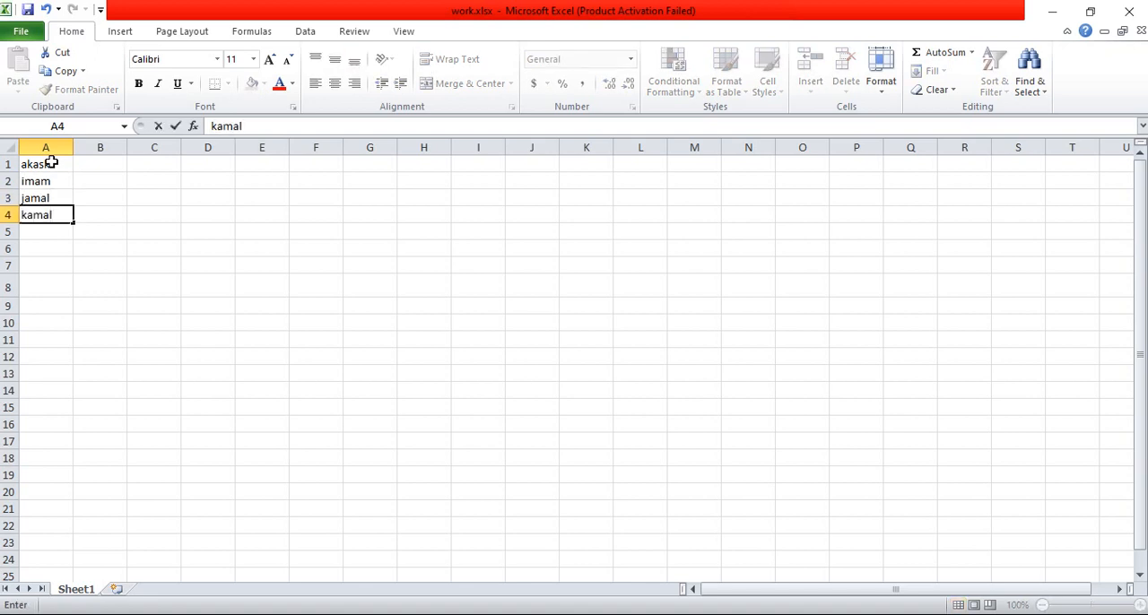
{"action": "key", "text": "Return"}
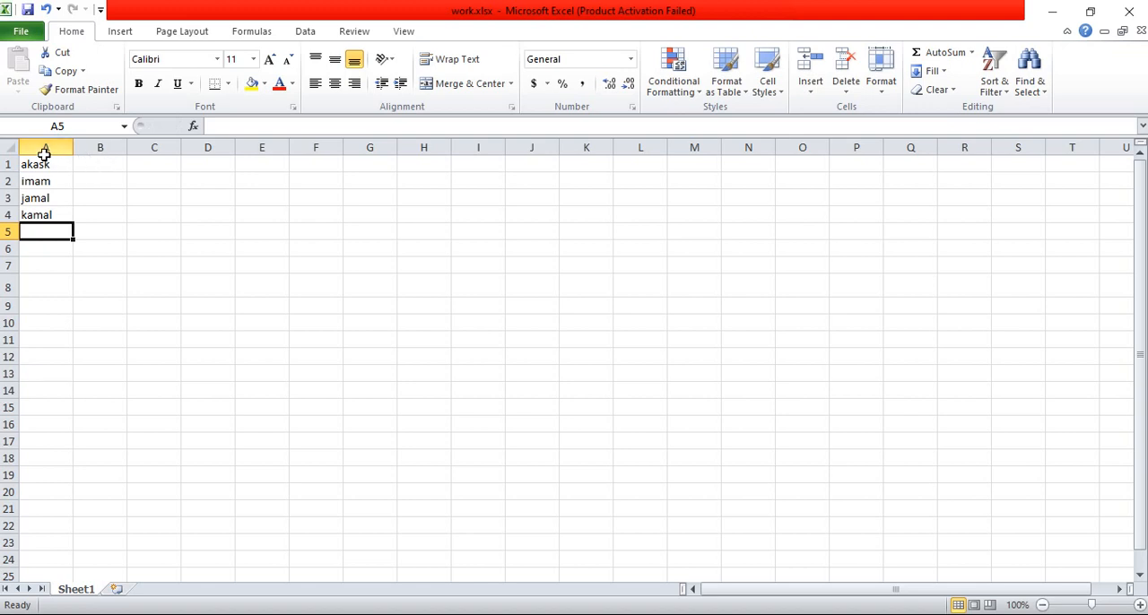
Step: Enter the values 12, 14, 15 and 18 across cells B1 to E1
{"action": "left_click", "coordinate": [100, 166]}
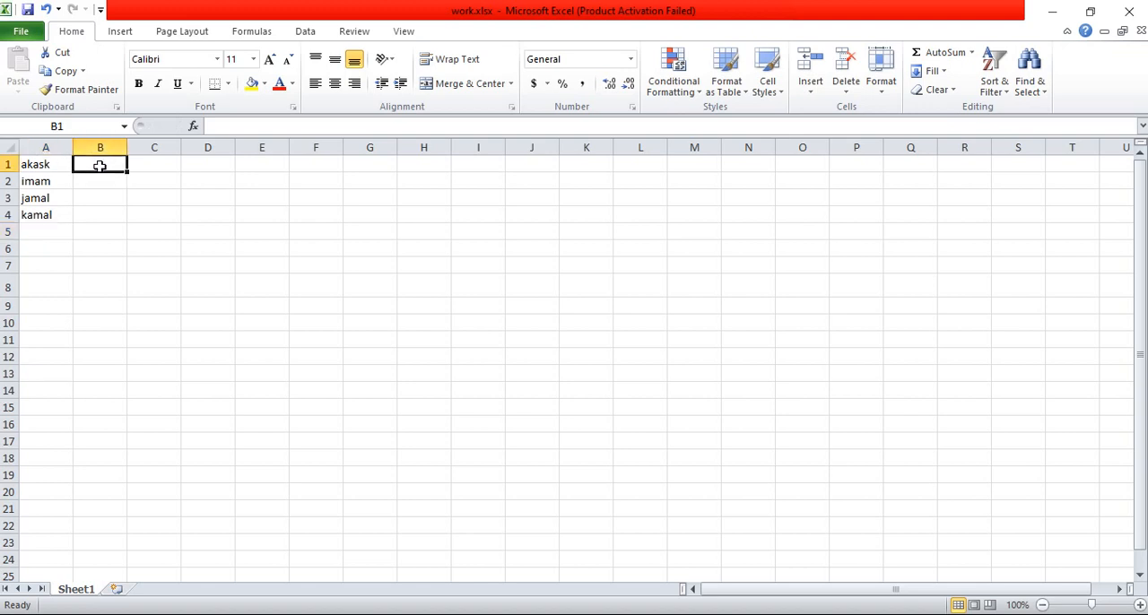
{"action": "type", "text": "12"}
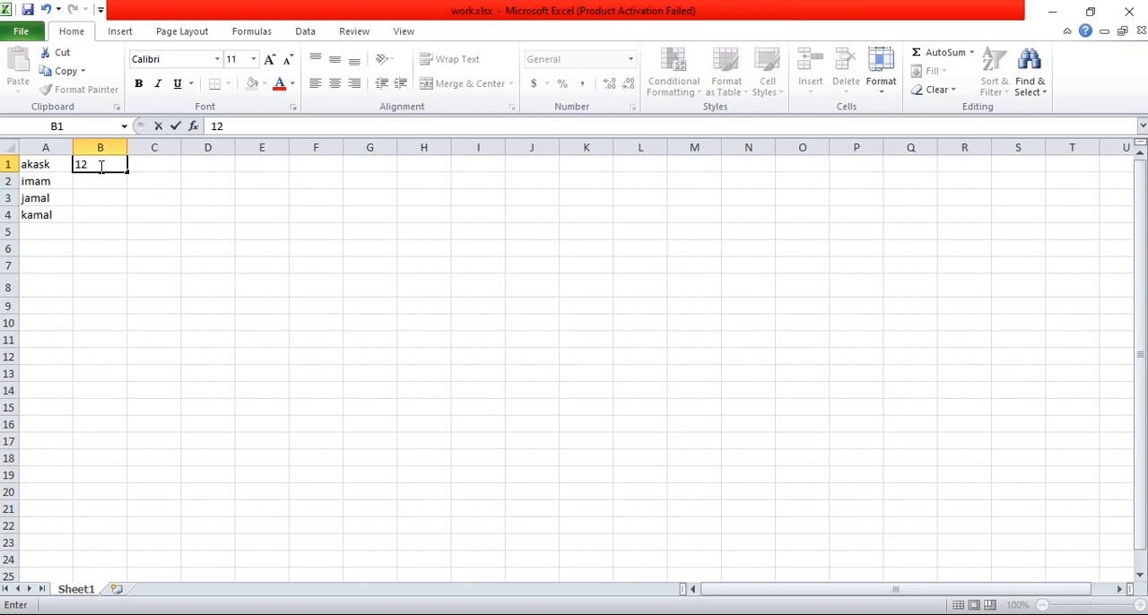
{"action": "key", "text": "Tab"}
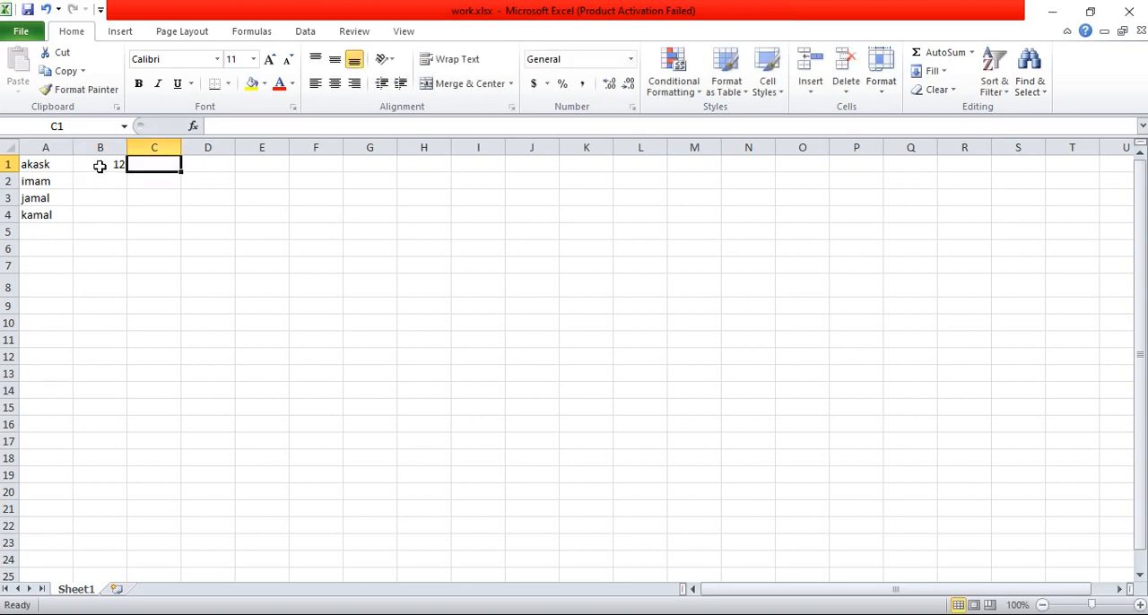
{"action": "type", "text": "14"}
{"action": "key", "text": "Tab"}
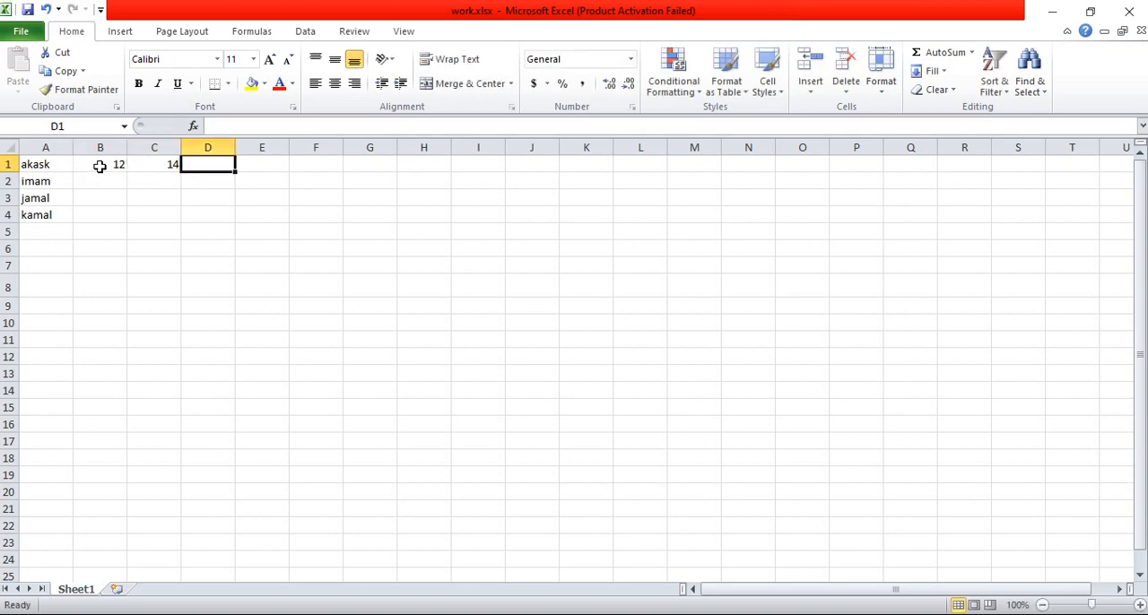
{"action": "type", "text": "15"}
{"action": "key", "text": "Tab"}
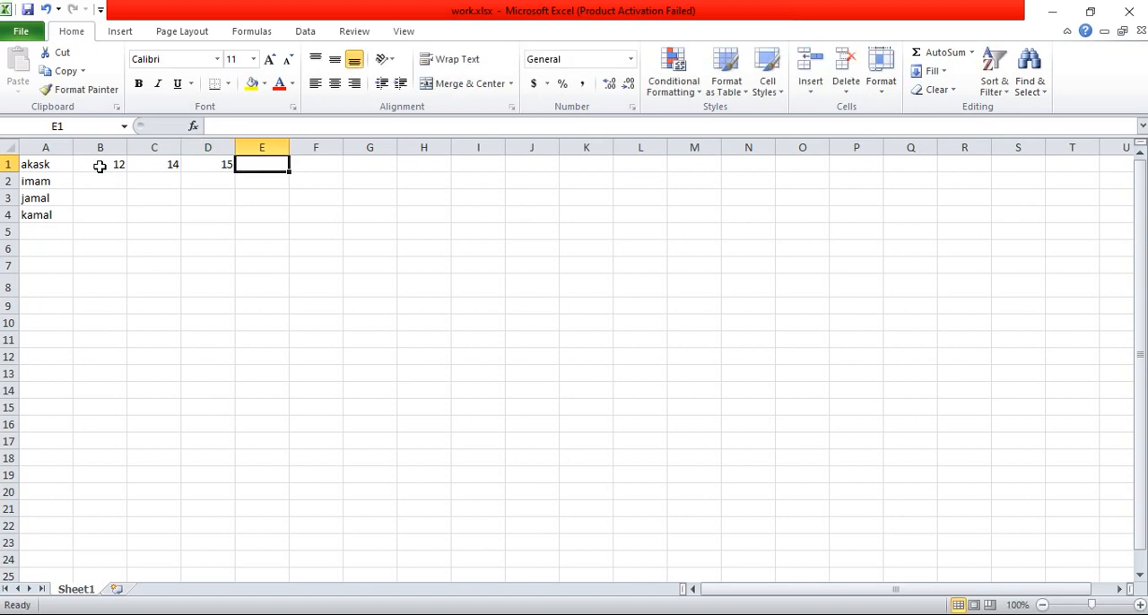
{"action": "type", "text": "18"}
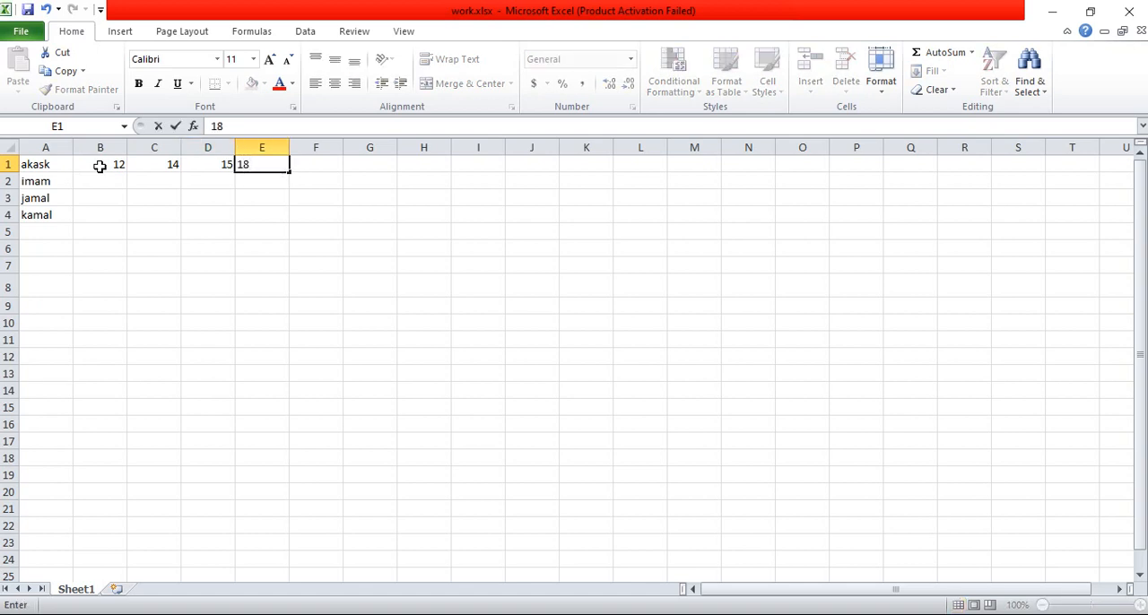
Step: Enter the values 15, 14, 18 and 15 across cells B2 to E2
{"action": "key", "text": "Left"}
{"action": "key", "text": "Left"}
{"action": "key", "text": "Left"}
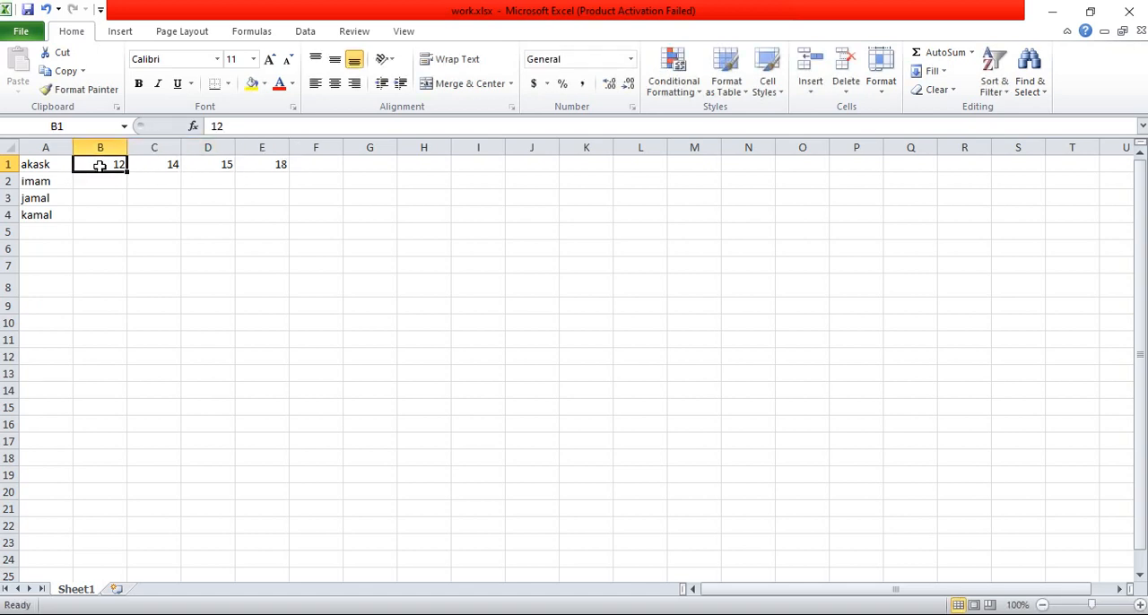
{"action": "key", "text": "Down"}
{"action": "type", "text": "15"}
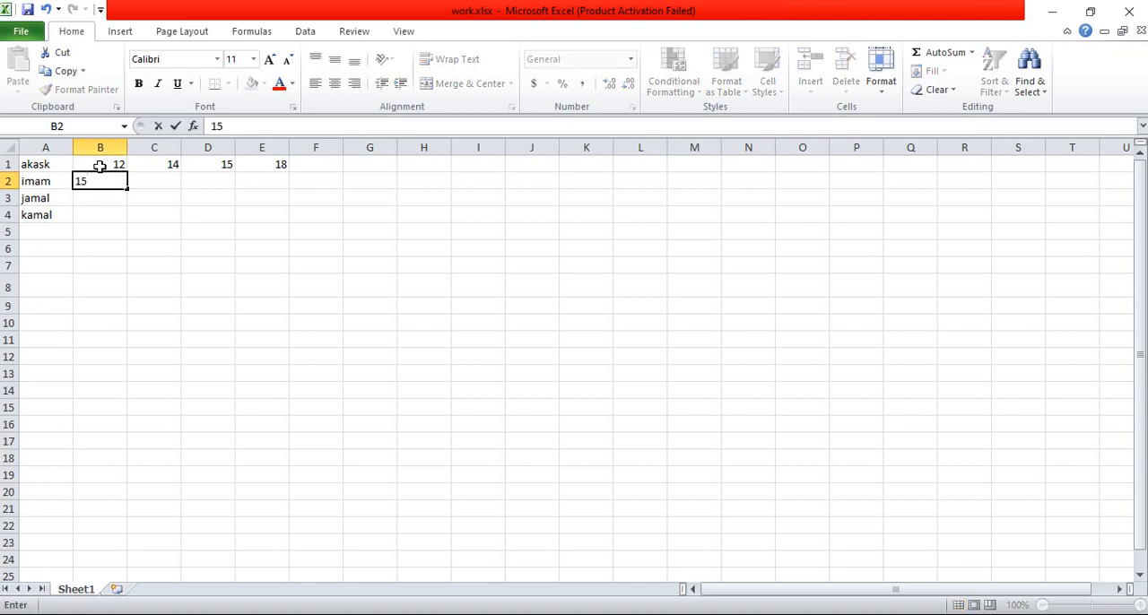
{"action": "key", "text": "Right"}
{"action": "type", "text": "14"}
{"action": "key", "text": "Right"}
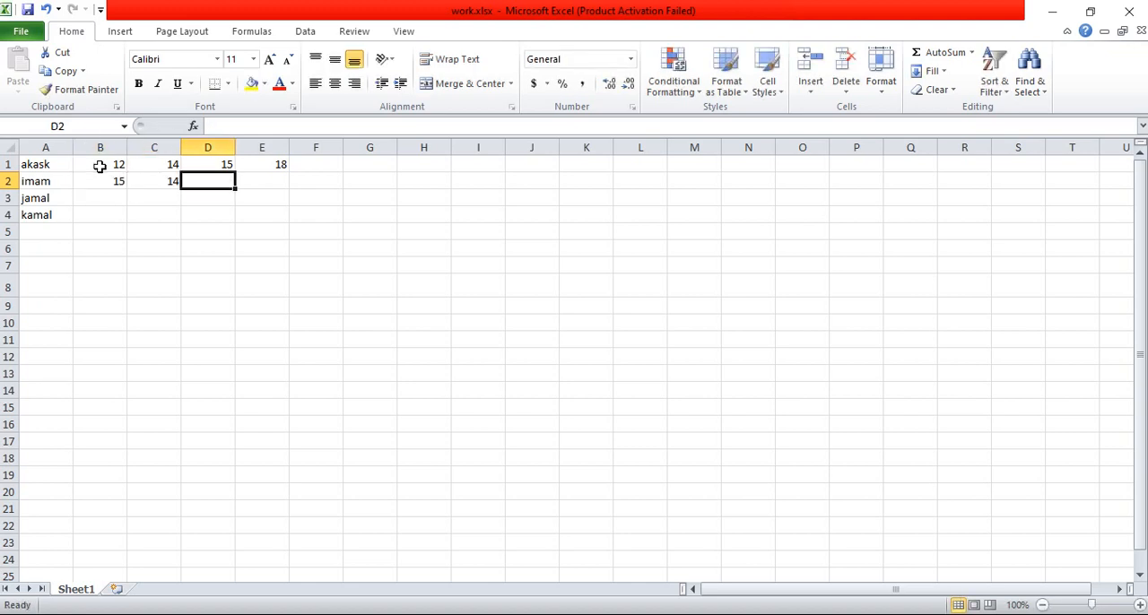
{"action": "type", "text": "18"}
{"action": "key", "text": "Right"}
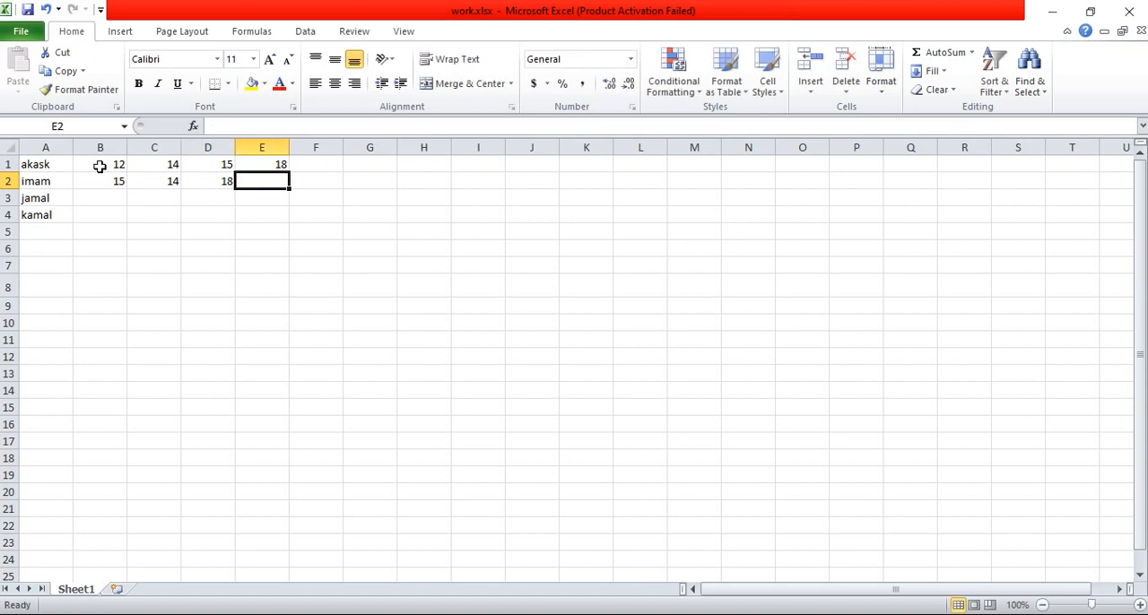
{"action": "type", "text": "15"}
{"action": "key", "text": "Right"}
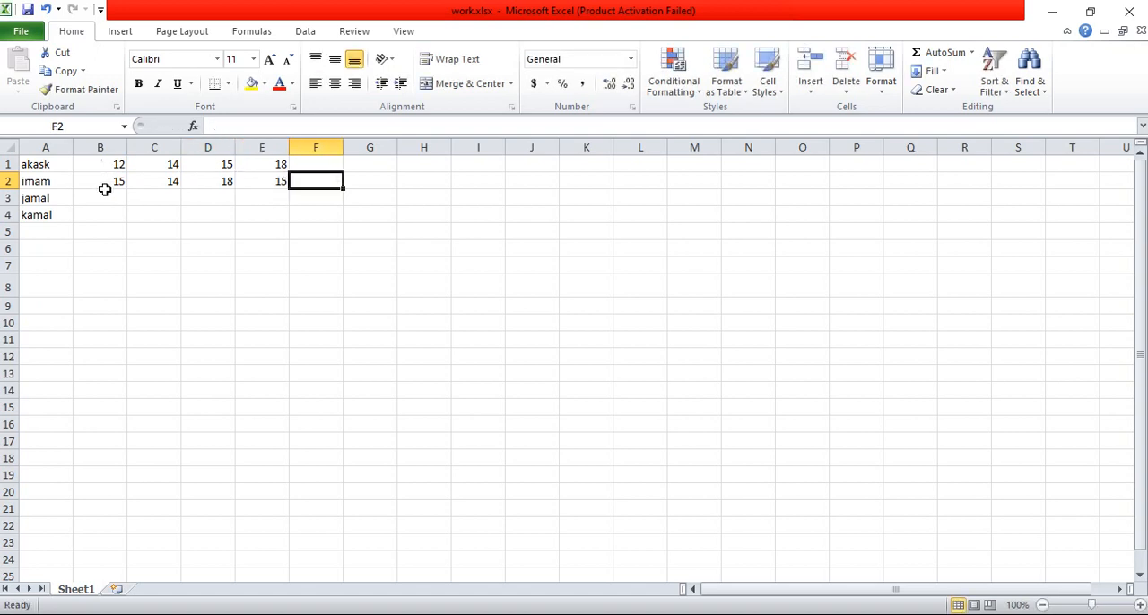
Step: AutoFill columns B, C, D and E down to row 4 from the two values at the start of each column
{"action": "left_click_drag", "start_coordinate": [103, 167], "coordinate": [133, 224]}
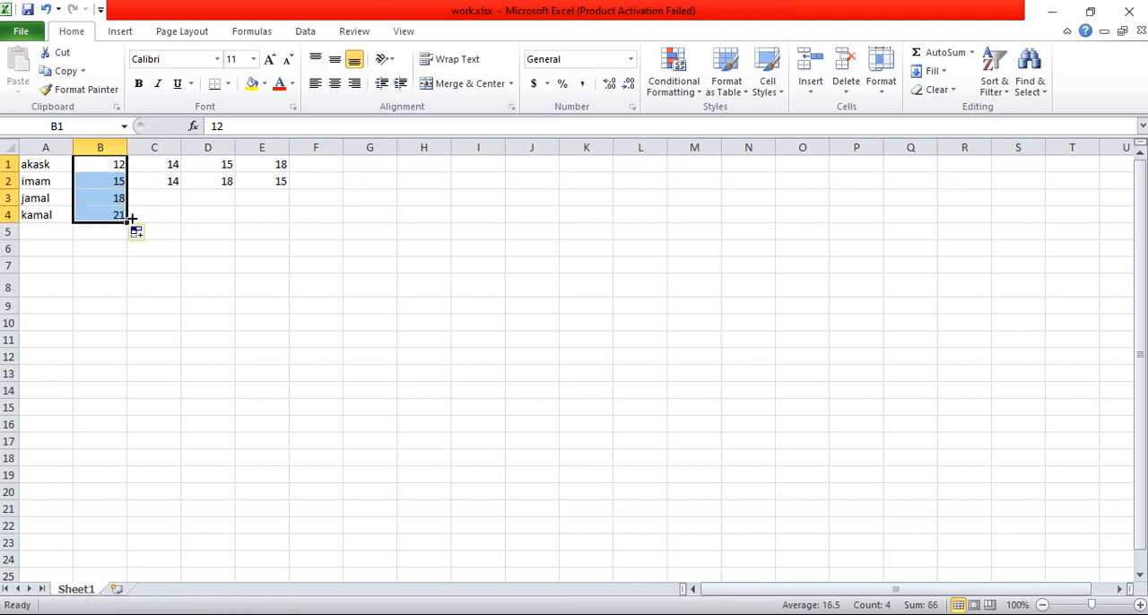
{"action": "left_click", "coordinate": [172, 166]}
{"action": "left_click_drag", "start_coordinate": [172, 166], "coordinate": [182, 219]}
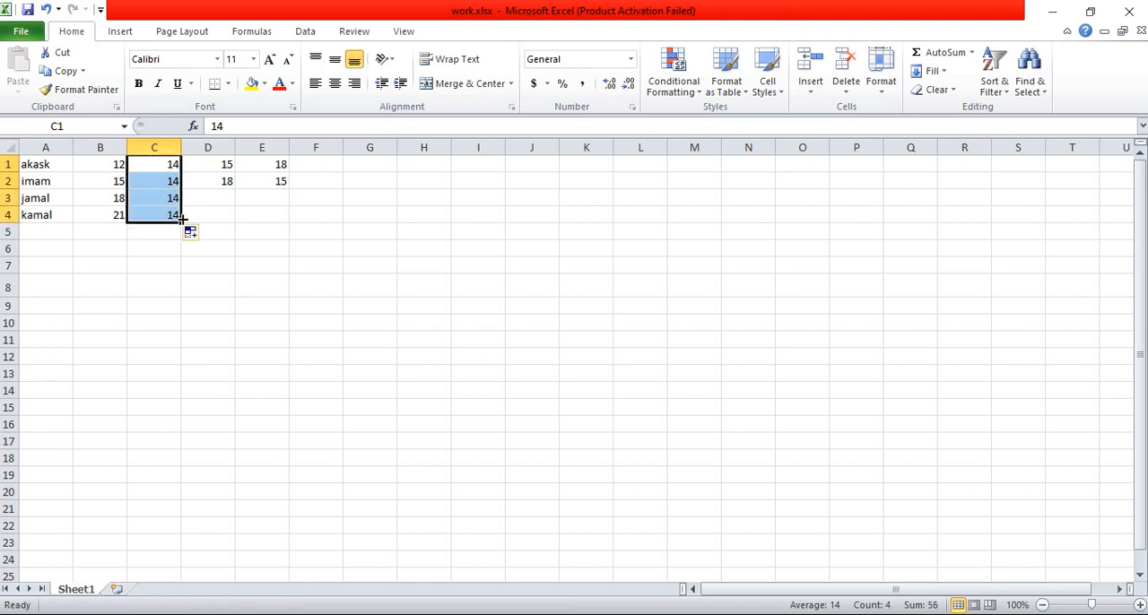
{"action": "left_click", "coordinate": [215, 165]}
{"action": "left_click_drag", "start_coordinate": [215, 165], "coordinate": [242, 219]}
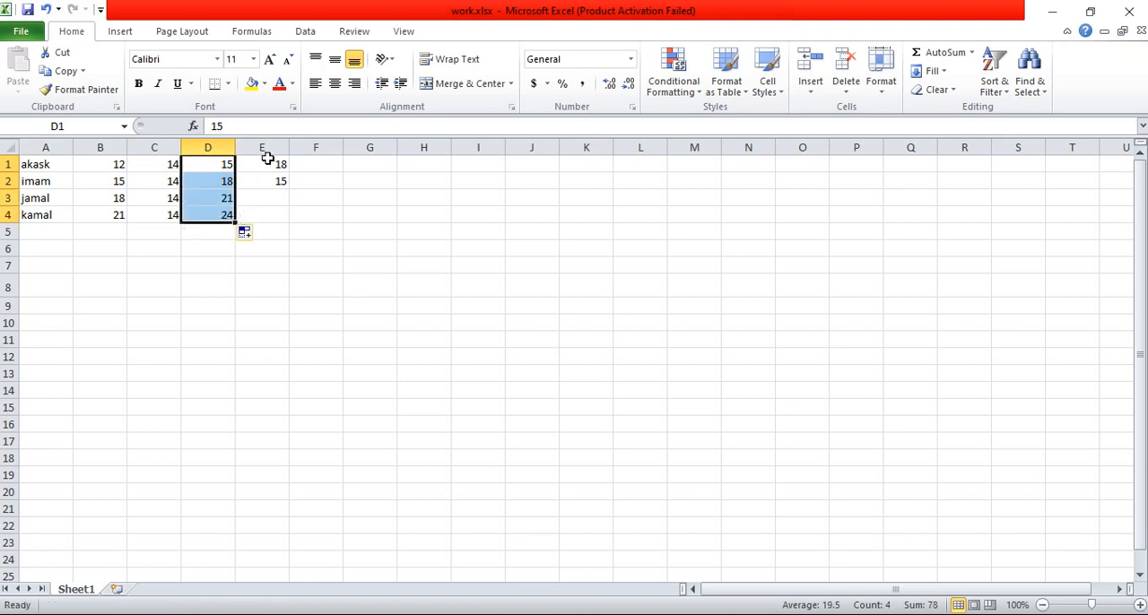
{"action": "left_click_drag", "start_coordinate": [267, 156], "coordinate": [293, 219]}
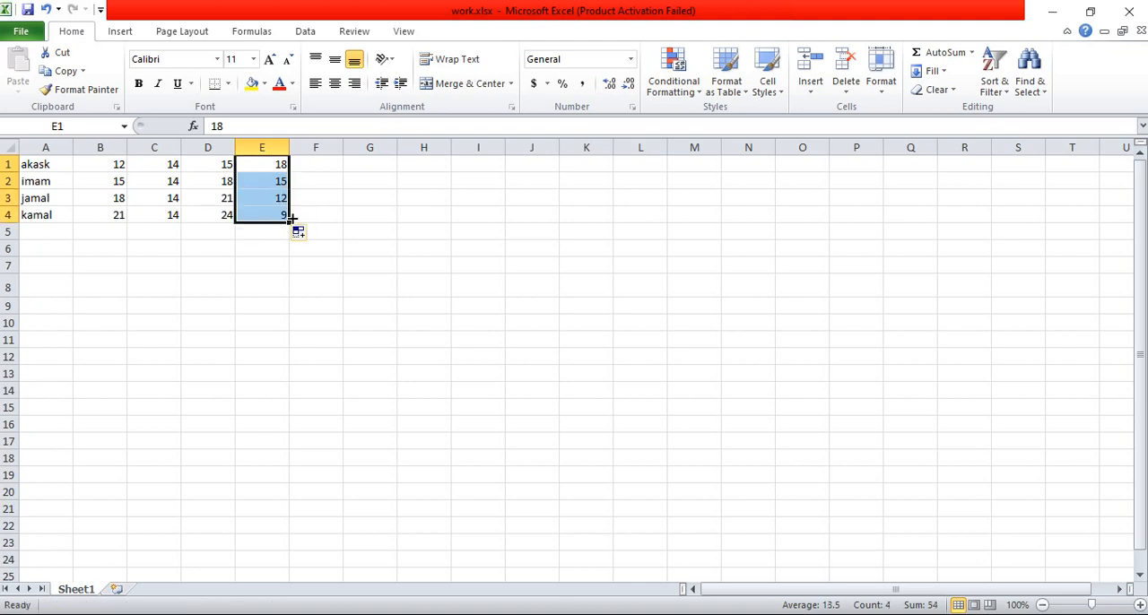
Step: Enter the formula =B1+D1 in cell F1 to add the first and third values of row 1
{"action": "left_click", "coordinate": [331, 165]}
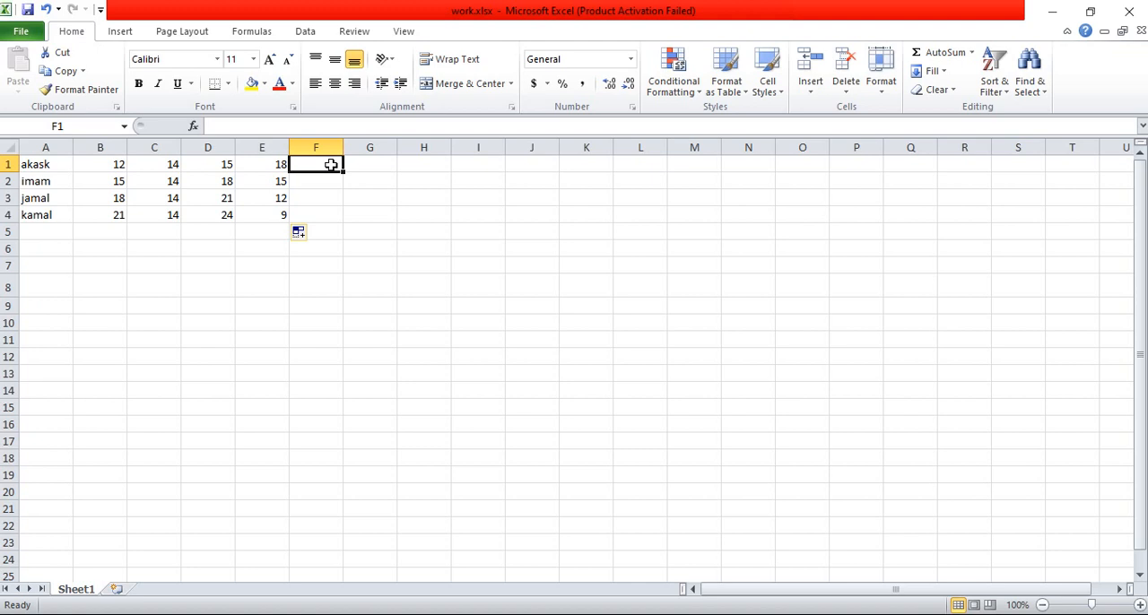
{"action": "left_click", "coordinate": [330, 165]}
{"action": "type", "text": "="}
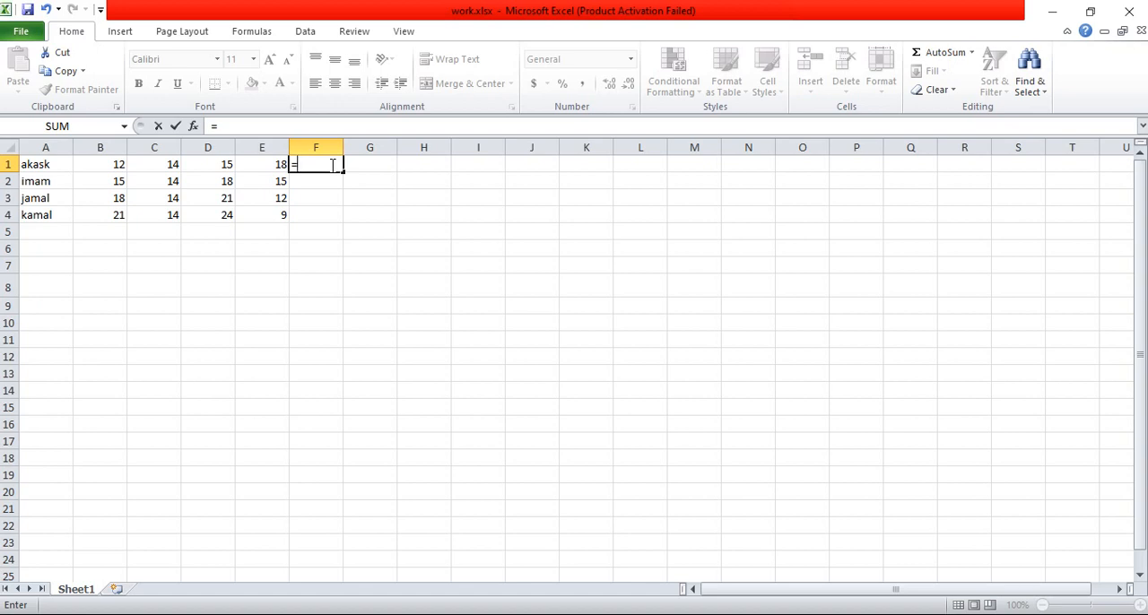
{"action": "left_click", "coordinate": [104, 168]}
{"action": "left_click", "coordinate": [225, 166]}
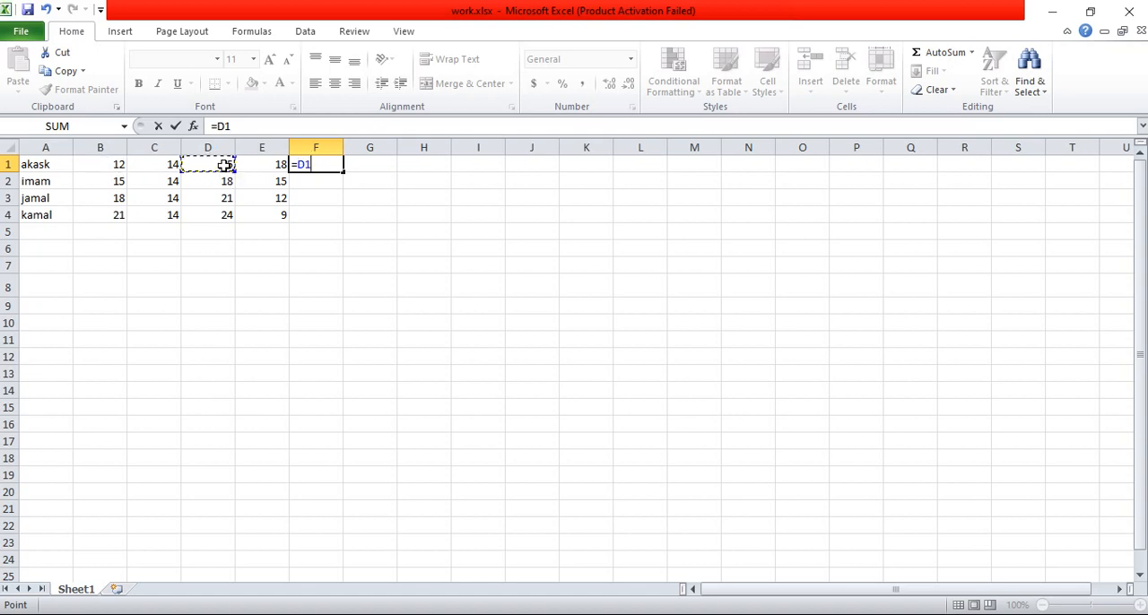
{"action": "left_click", "coordinate": [109, 166]}
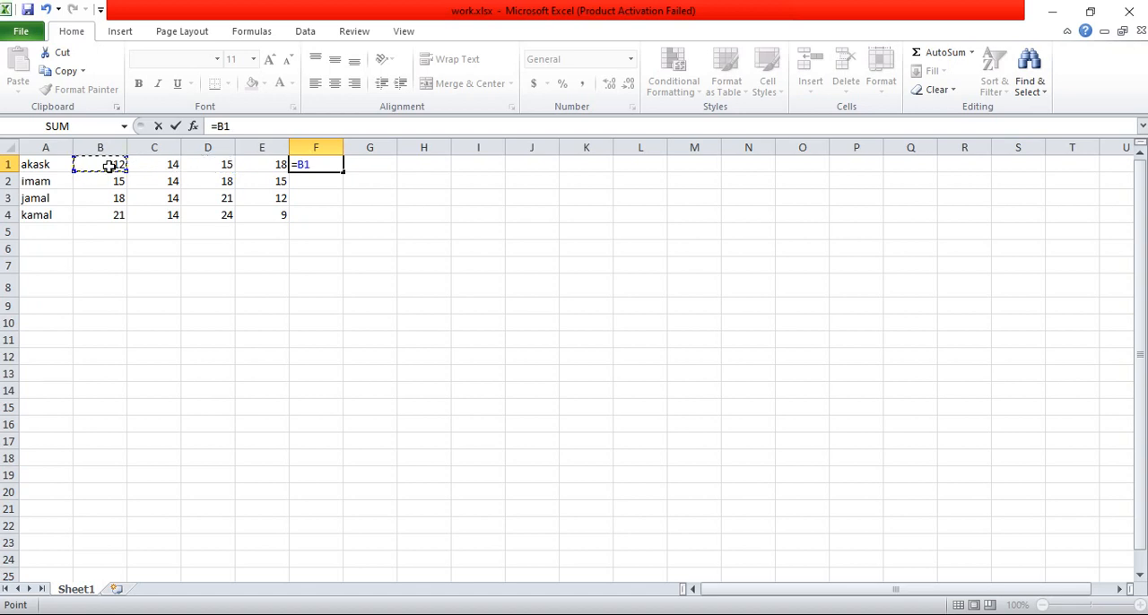
{"action": "type", "text": "+"}
{"action": "left_click", "coordinate": [220, 164]}
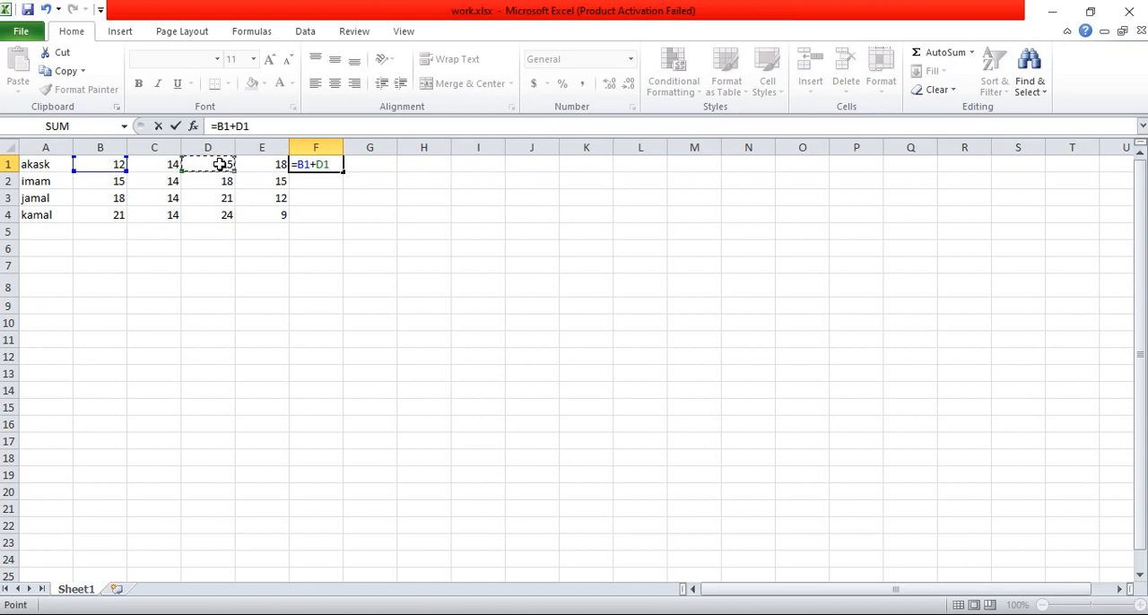
{"action": "key", "text": "Return"}
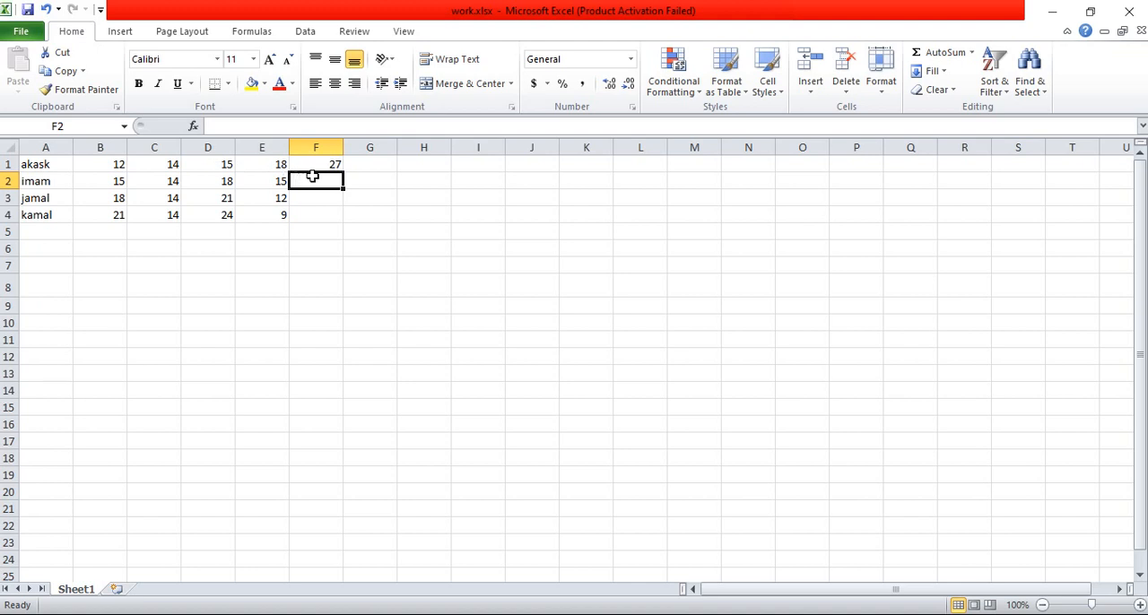
Step: Enter the formula =B1+C1+D1 in cell G1 to add the first three values of row 1
{"action": "left_click", "coordinate": [370, 165]}
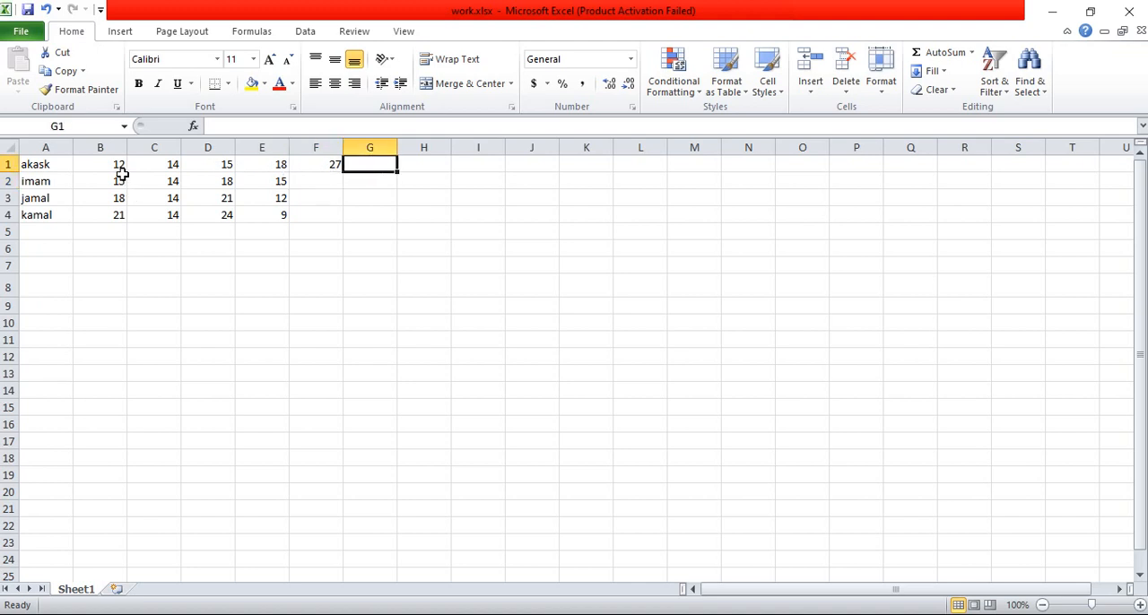
{"action": "left_click_drag", "start_coordinate": [109, 164], "coordinate": [313, 154]}
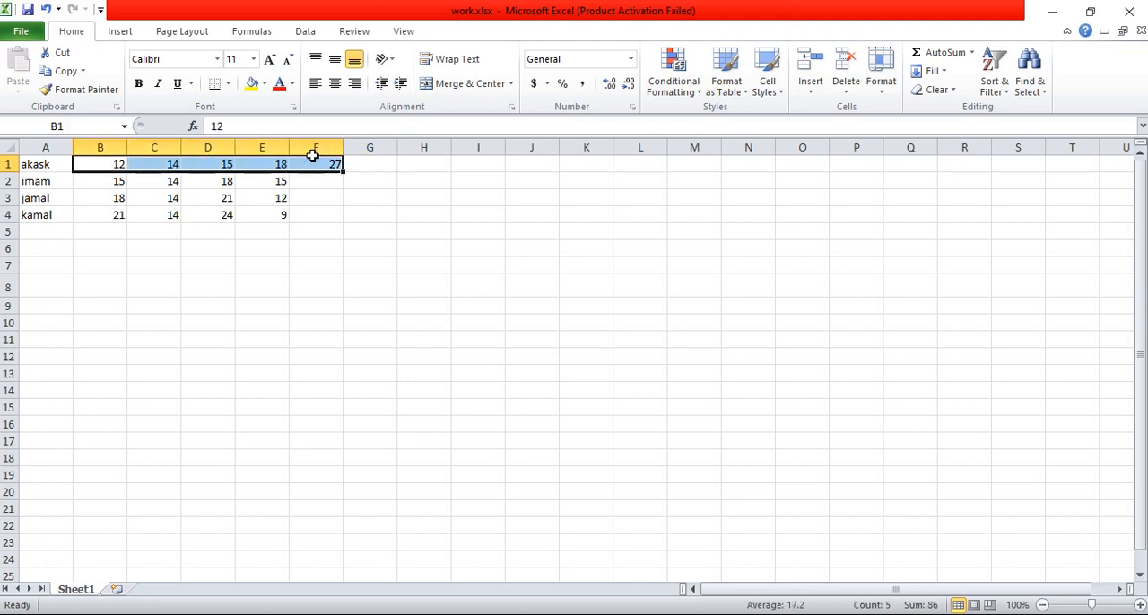
{"action": "left_click", "coordinate": [361, 165]}
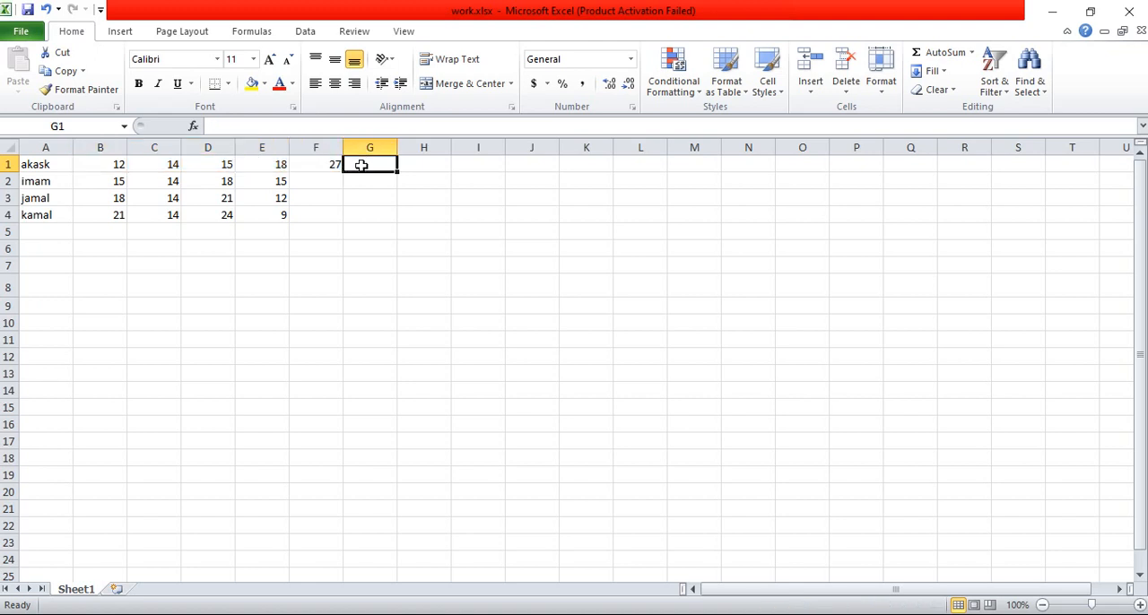
{"action": "type", "text": "="}
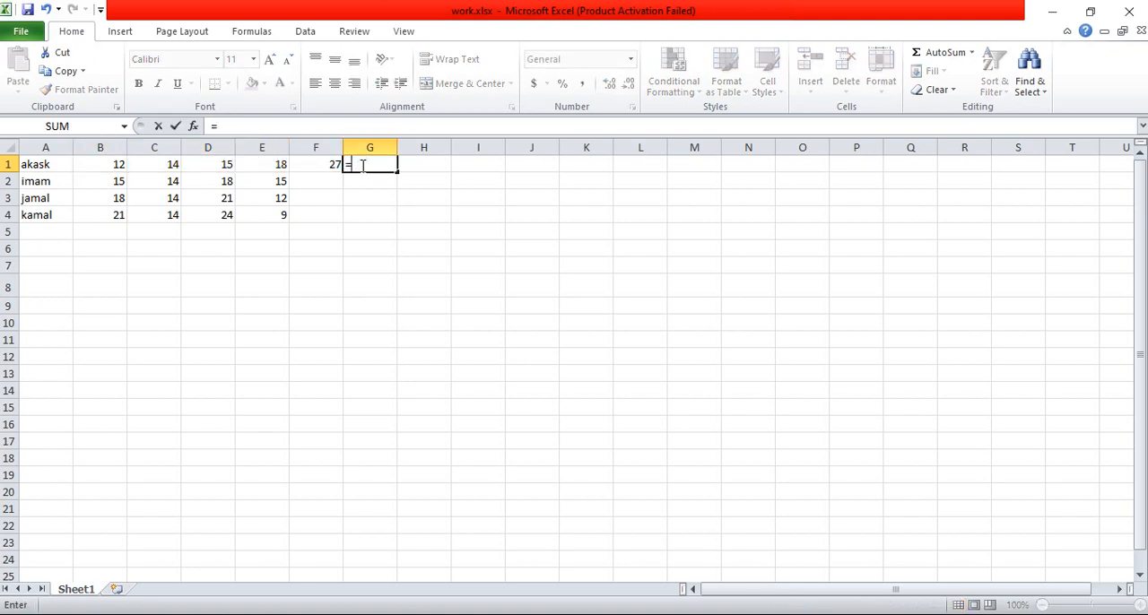
{"action": "left_click", "coordinate": [112, 165]}
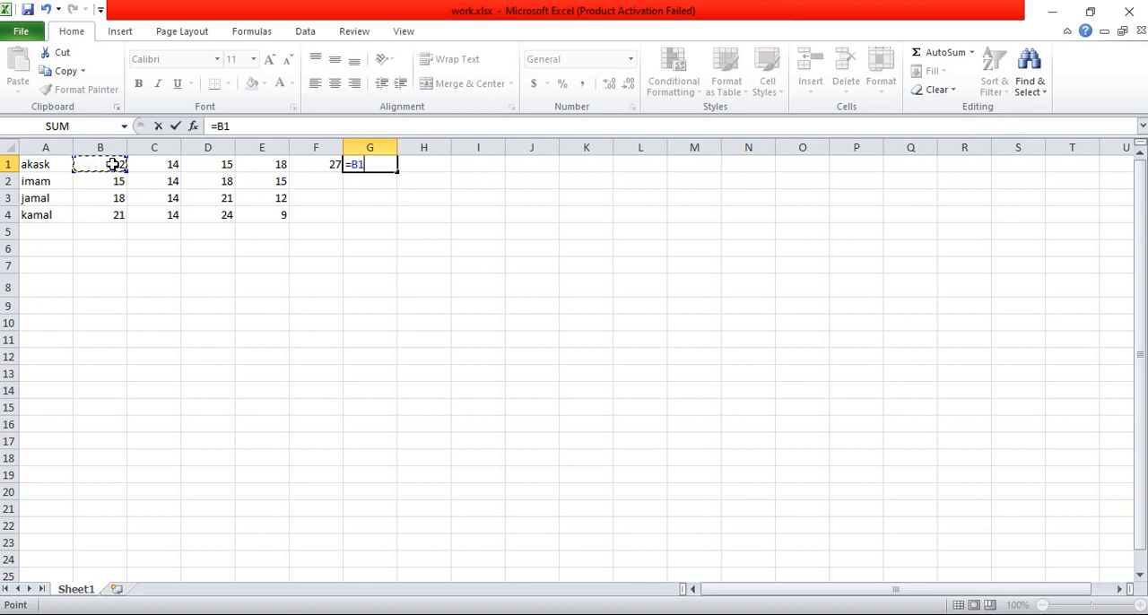
{"action": "type", "text": "+"}
{"action": "left_click", "coordinate": [161, 164]}
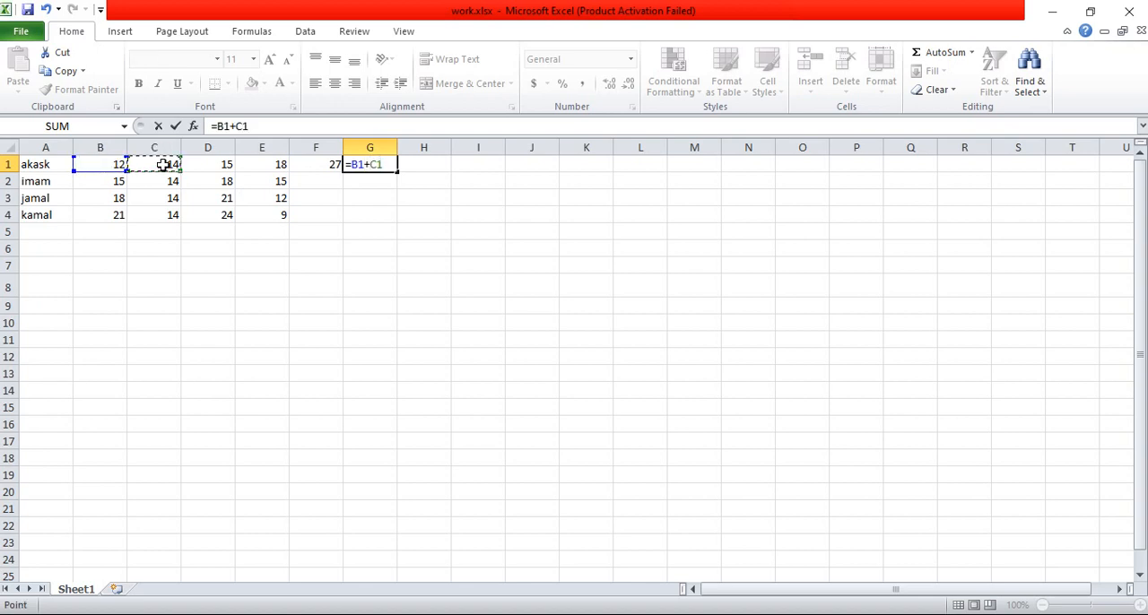
{"action": "type", "text": "+"}
{"action": "left_click", "coordinate": [202, 164]}
{"action": "key", "text": "Return"}
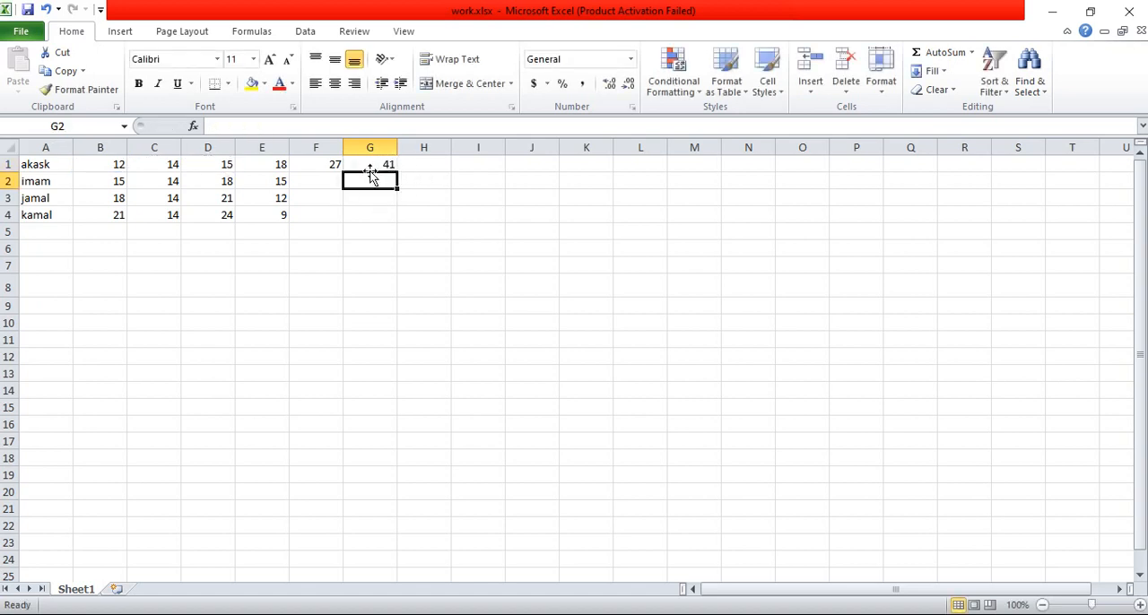
{"action": "left_click", "coordinate": [373, 163]}
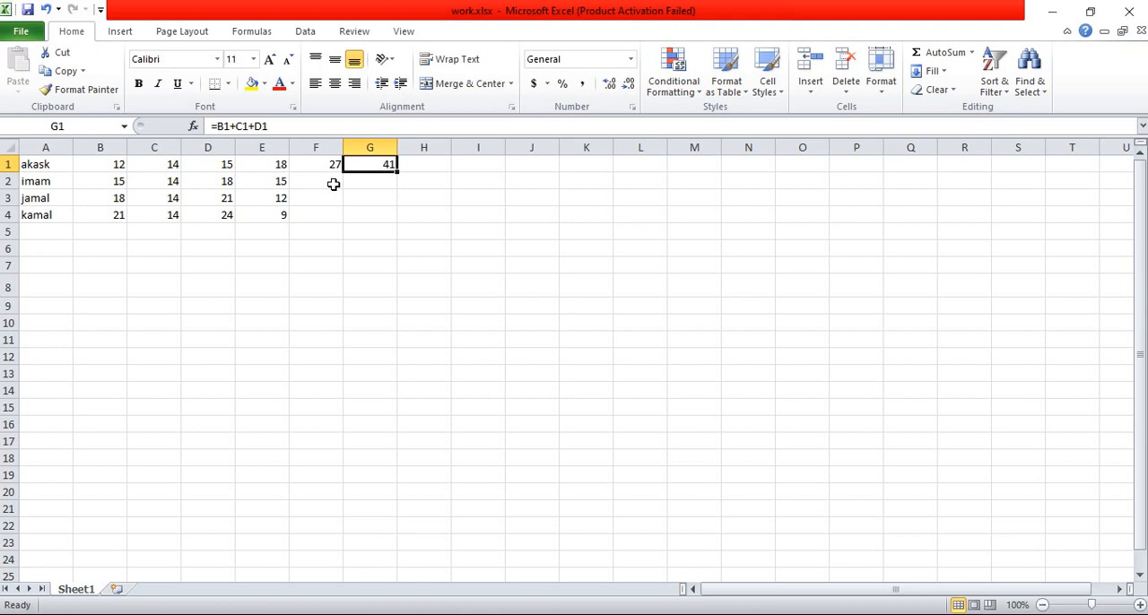
Step: Try the plain range formula =B1:B4 in cell B5, and clear the cell again
{"action": "left_click", "coordinate": [118, 233]}
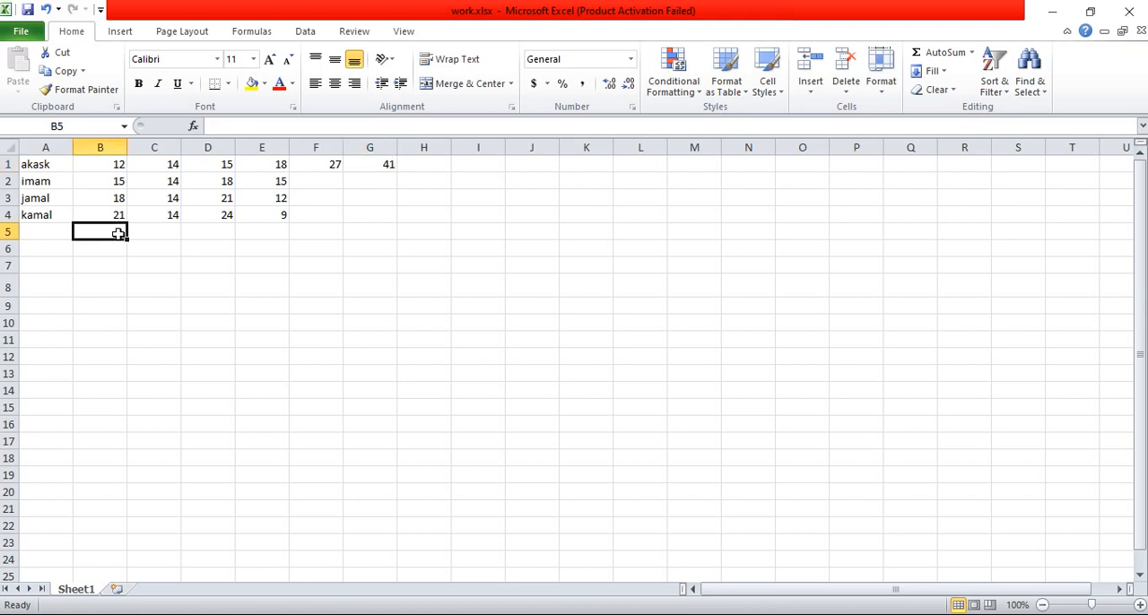
{"action": "type", "text": "="}
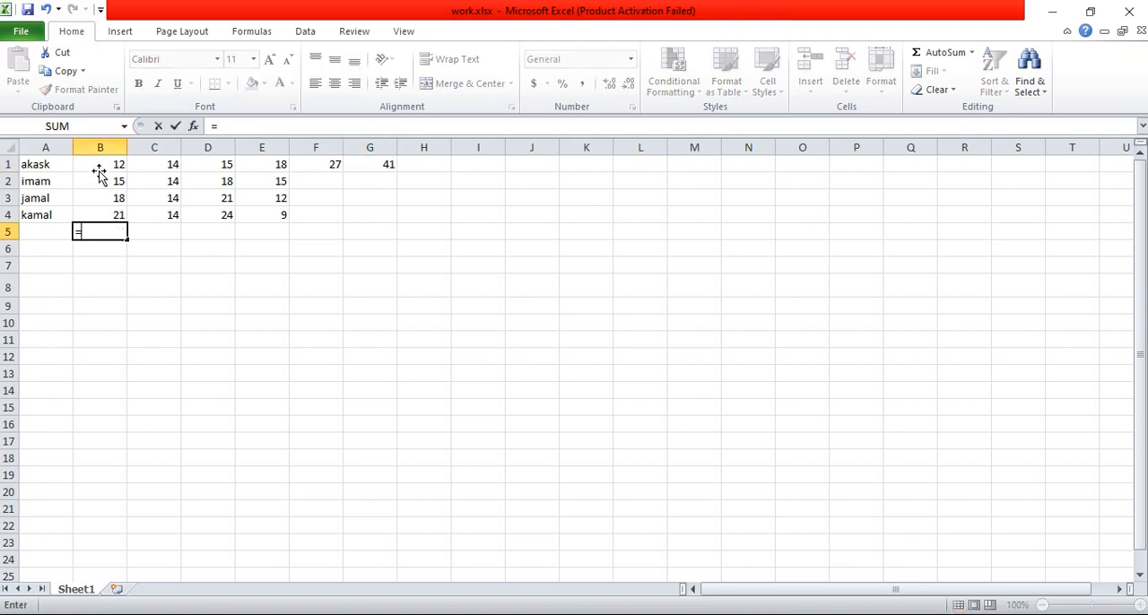
{"action": "left_click_drag", "start_coordinate": [108, 164], "coordinate": [113, 212]}
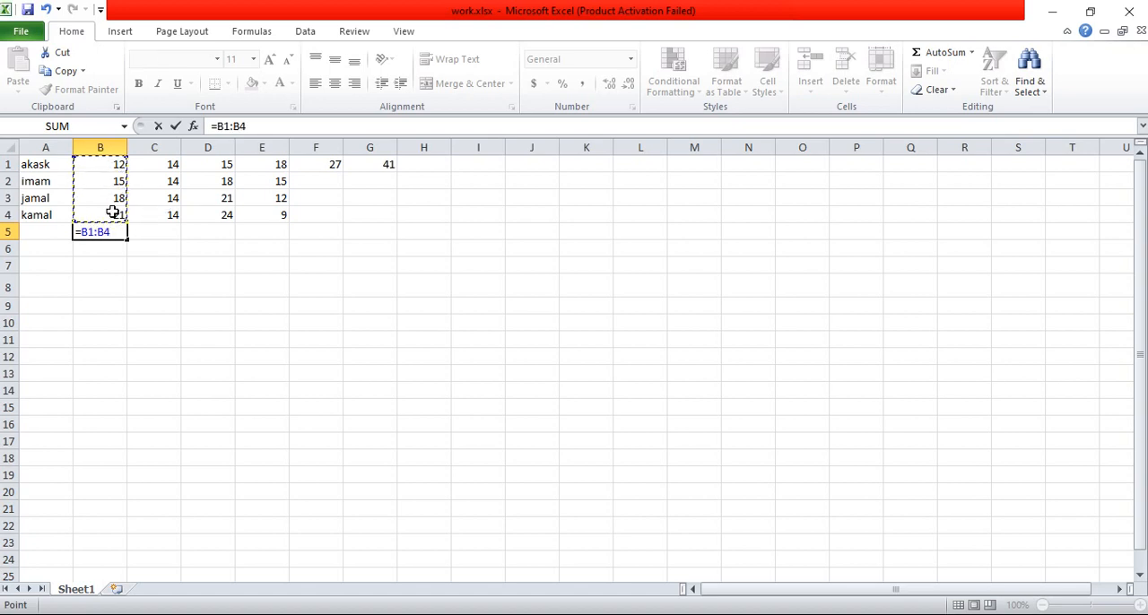
{"action": "key", "text": "Return"}
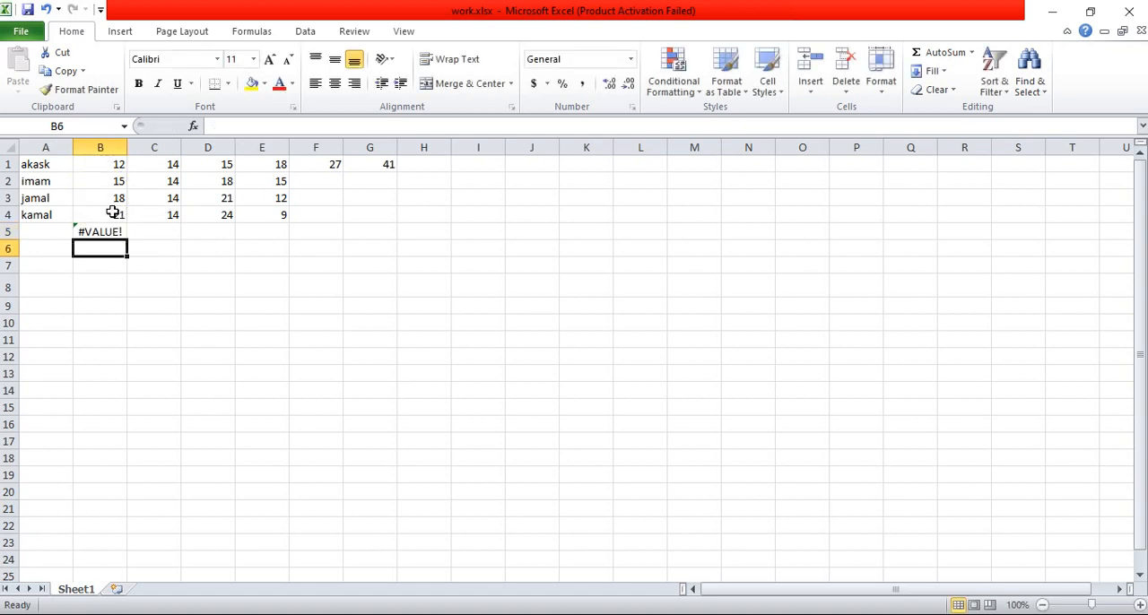
{"action": "left_click", "coordinate": [84, 233]}
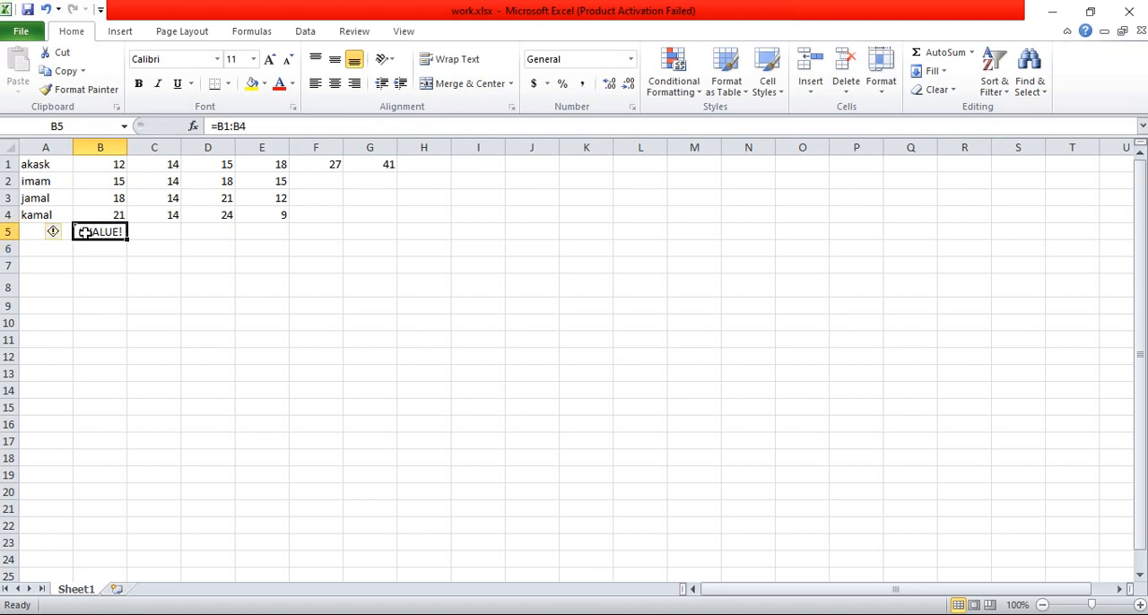
{"action": "key", "text": "Delete"}
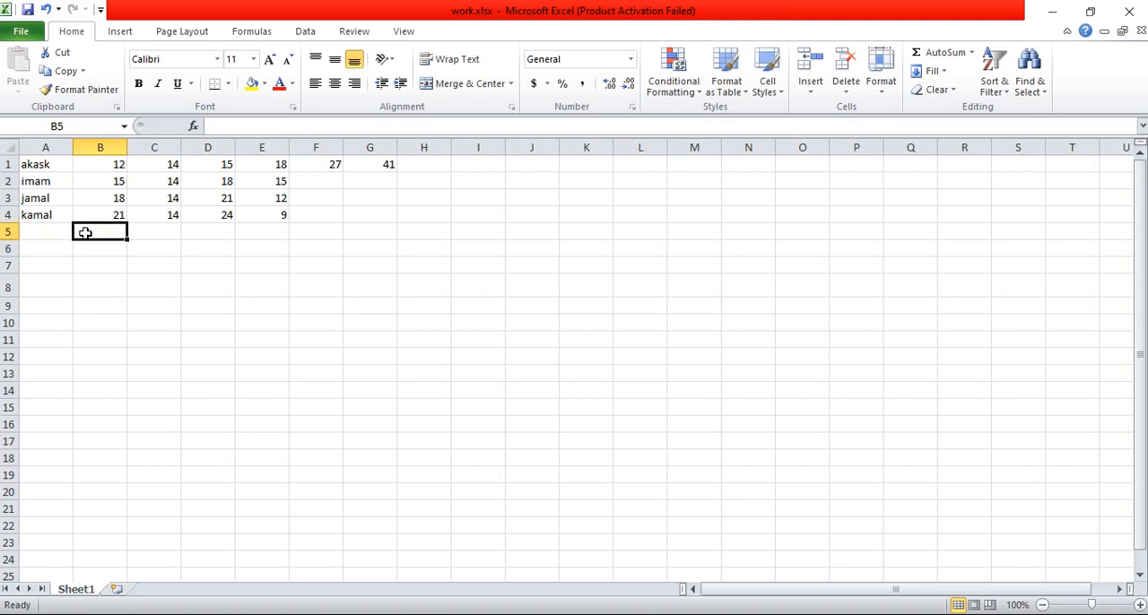
Step: Enter the formula =B1+B2 in cell B5 below the column B values
{"action": "type", "text": "="}
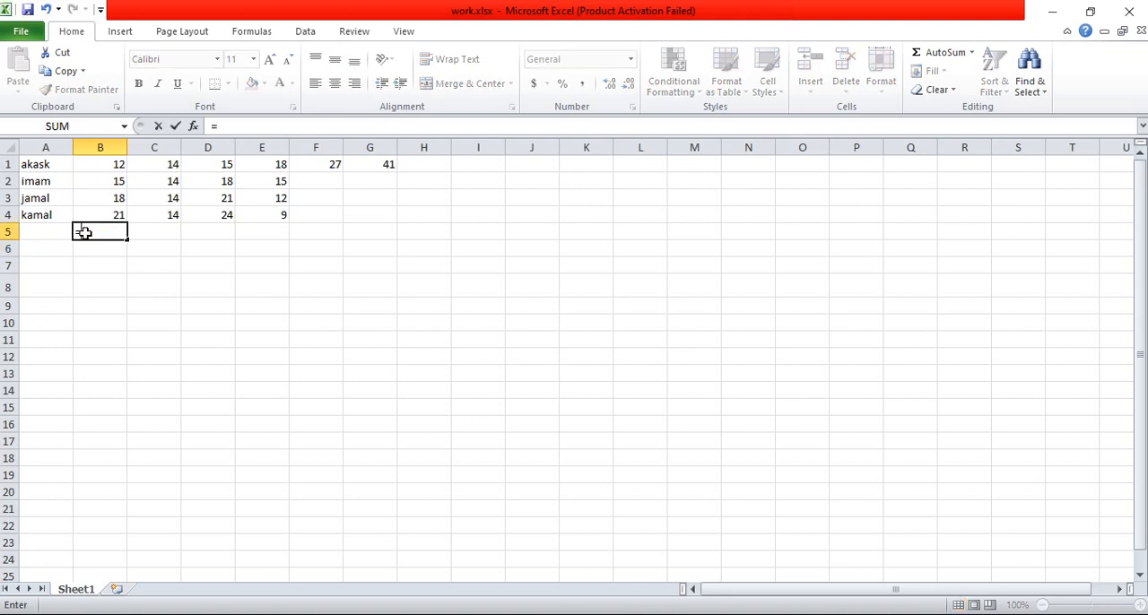
{"action": "left_click", "coordinate": [109, 161]}
{"action": "type", "text": "+"}
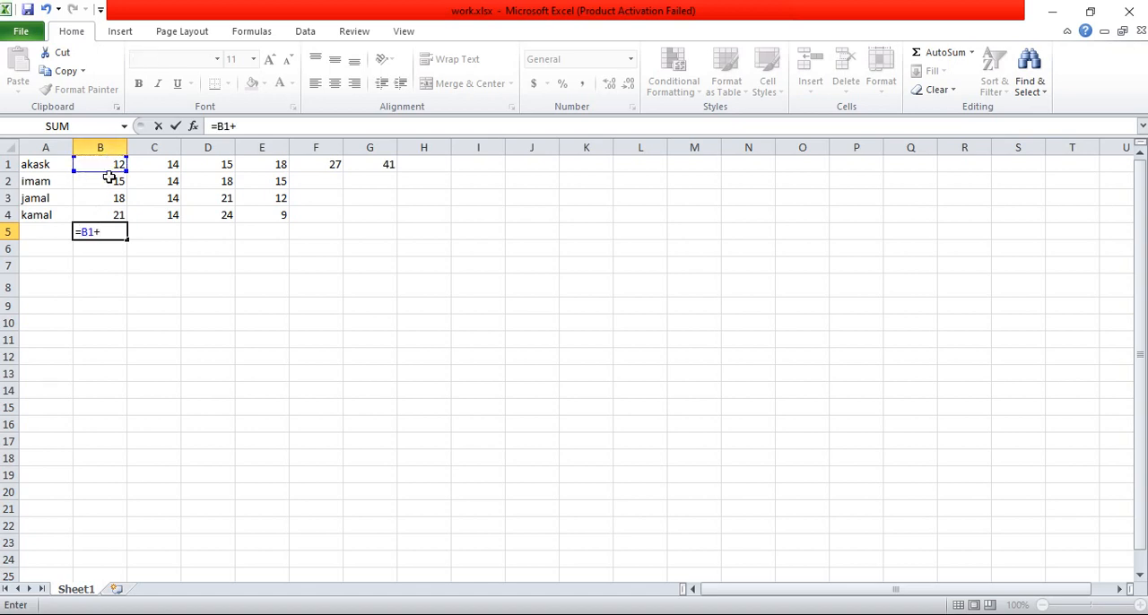
{"action": "left_click", "coordinate": [109, 184]}
{"action": "key", "text": "Return"}
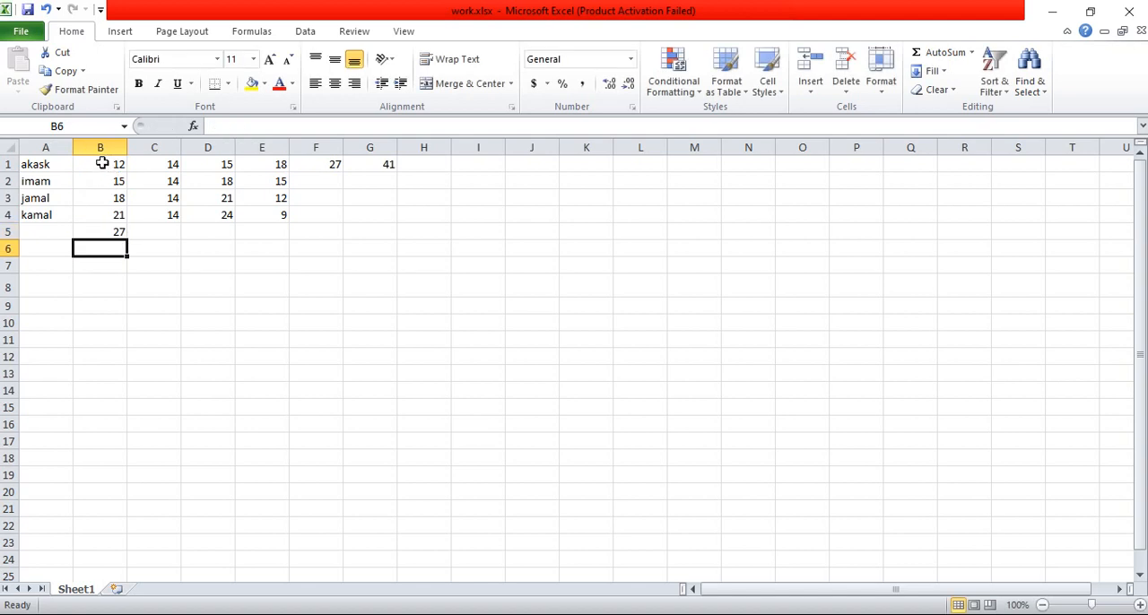
Step: Extend the formula in cell B5 to =B1+B2+B3+B4 so it covers all four column B values
{"action": "left_click", "coordinate": [102, 230]}
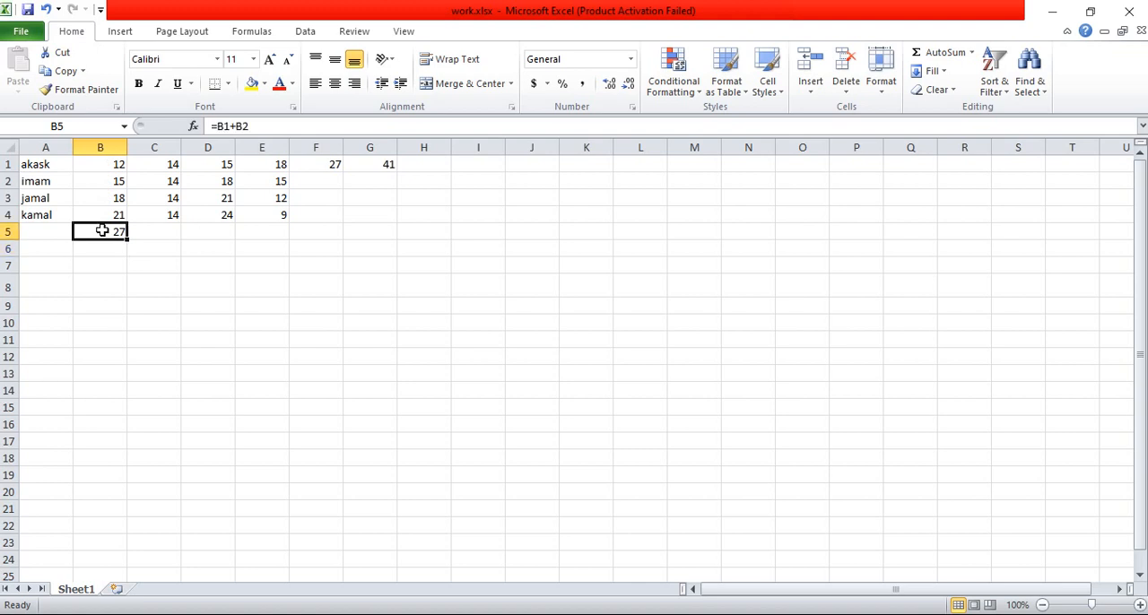
{"action": "left_click", "coordinate": [257, 126]}
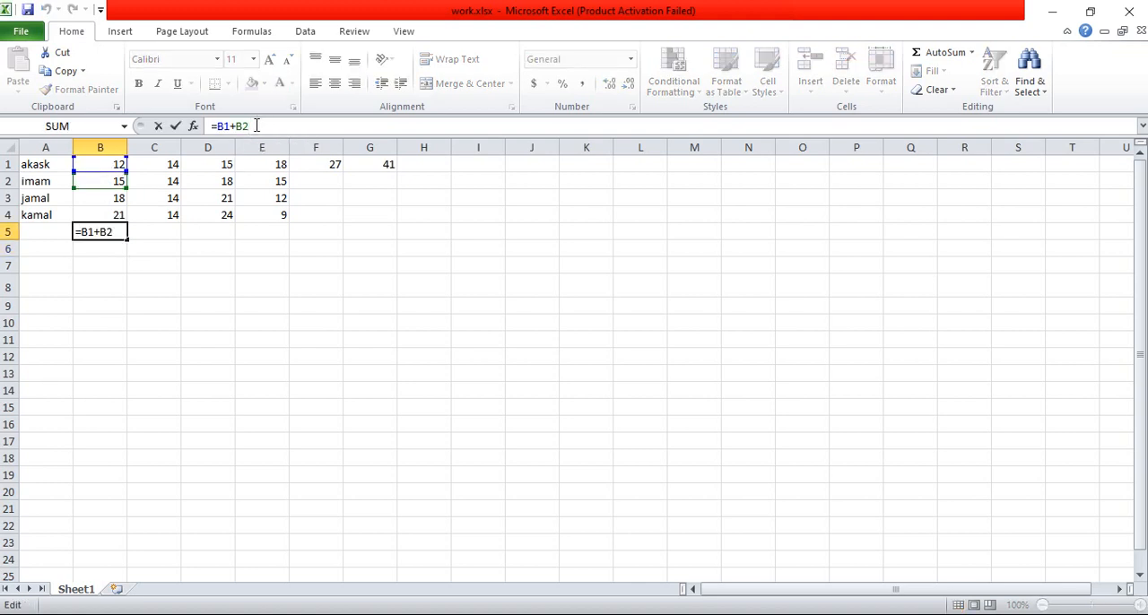
{"action": "left_click", "coordinate": [110, 199]}
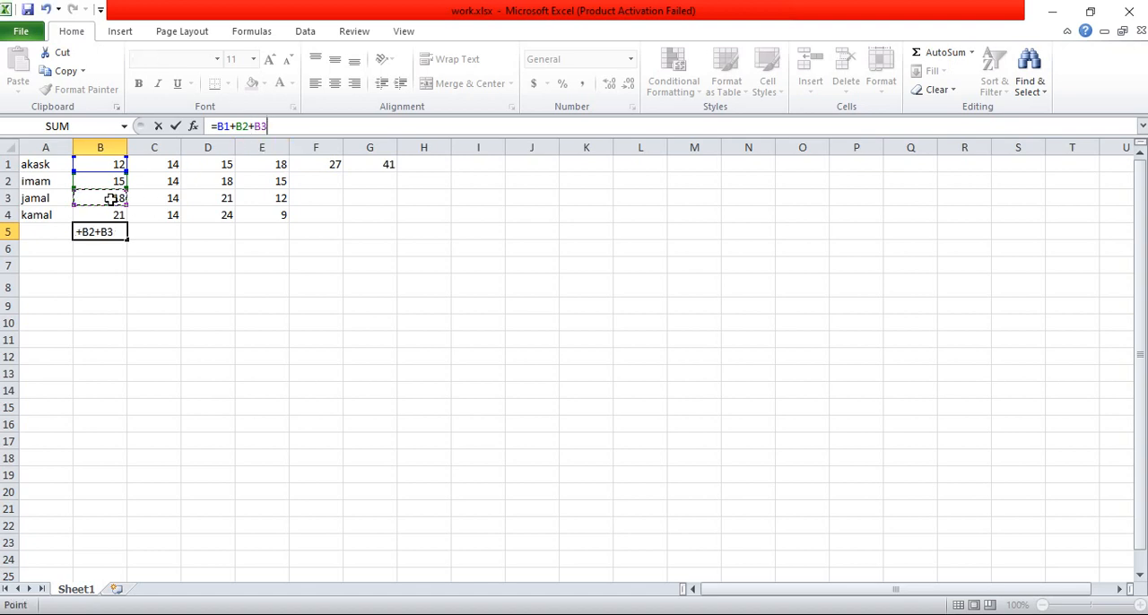
{"action": "type", "text": "+"}
{"action": "left_click", "coordinate": [111, 217]}
{"action": "key", "text": "Return"}
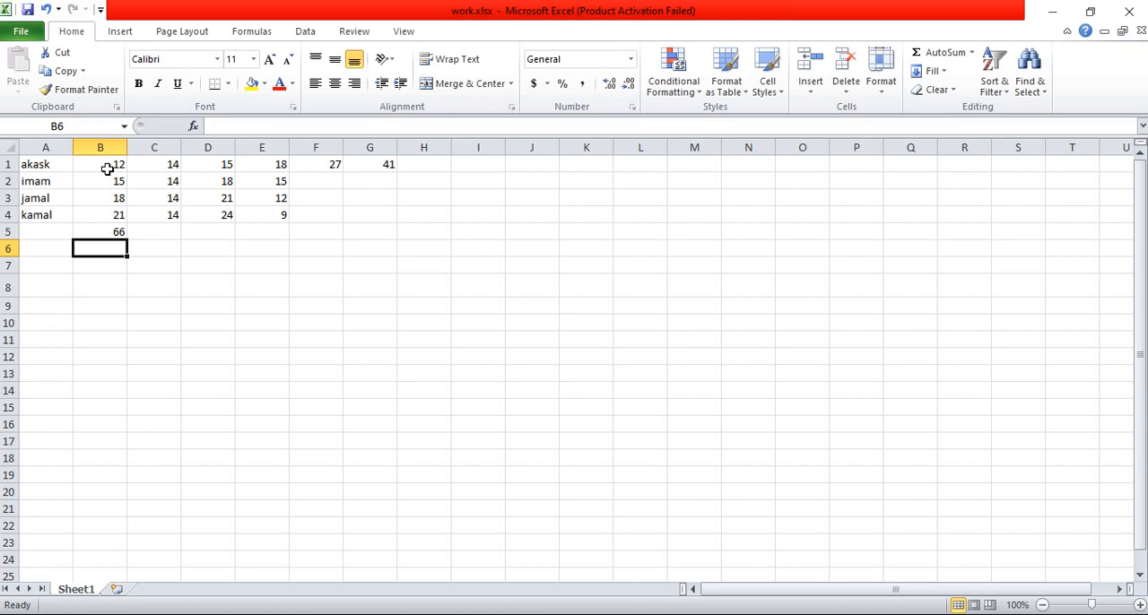
Step: Format the column B total in cell B5 with a yellow fill and red font color
{"action": "left_click", "coordinate": [108, 232]}
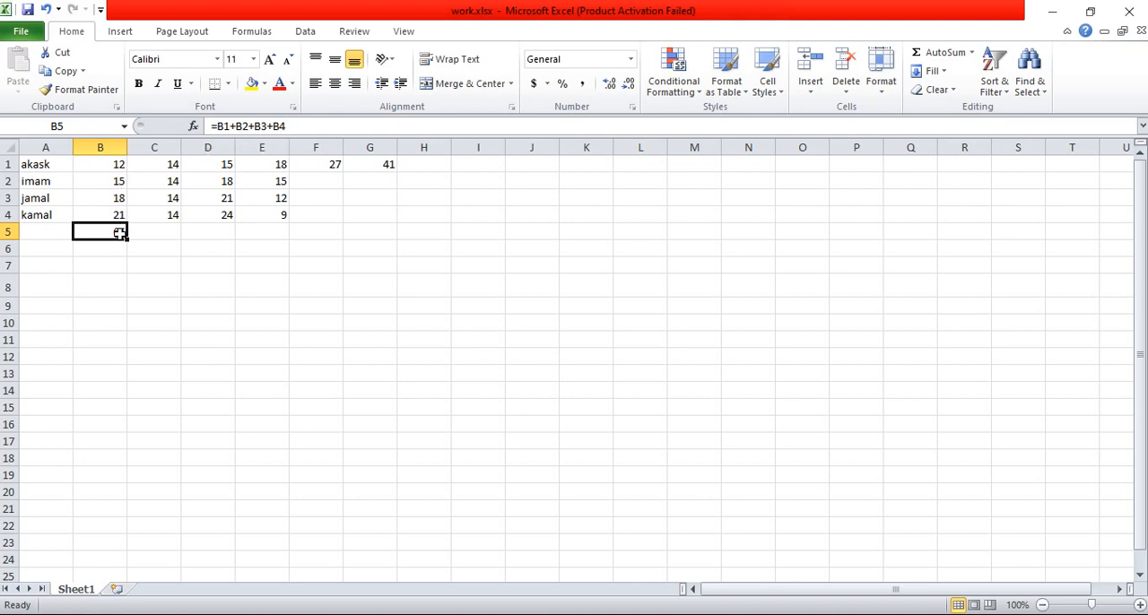
{"action": "left_click", "coordinate": [252, 85]}
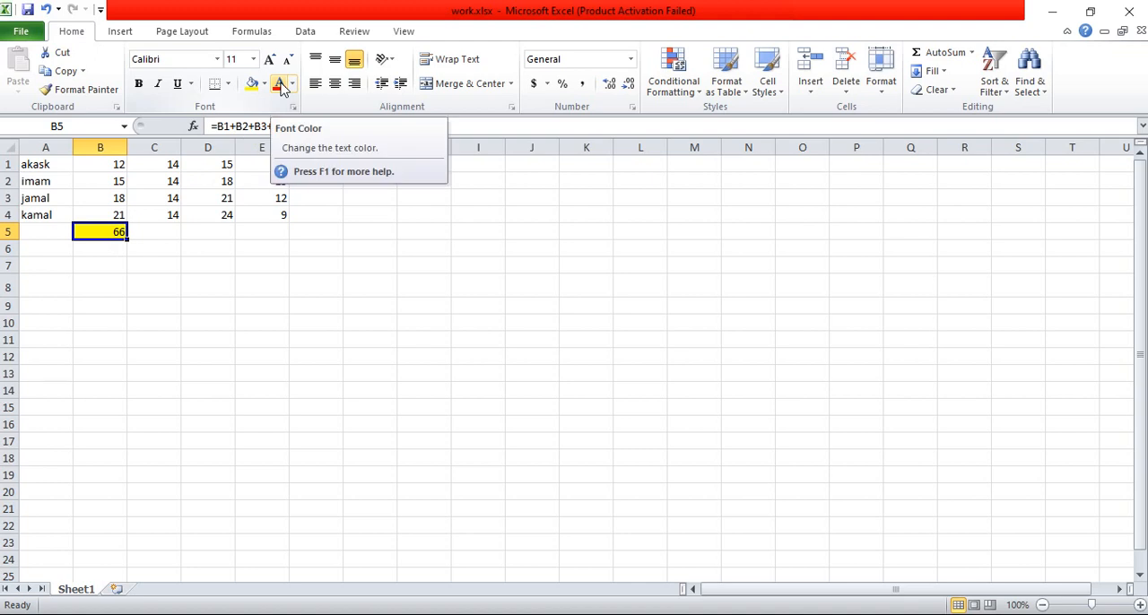
{"action": "left_click", "coordinate": [279, 86]}
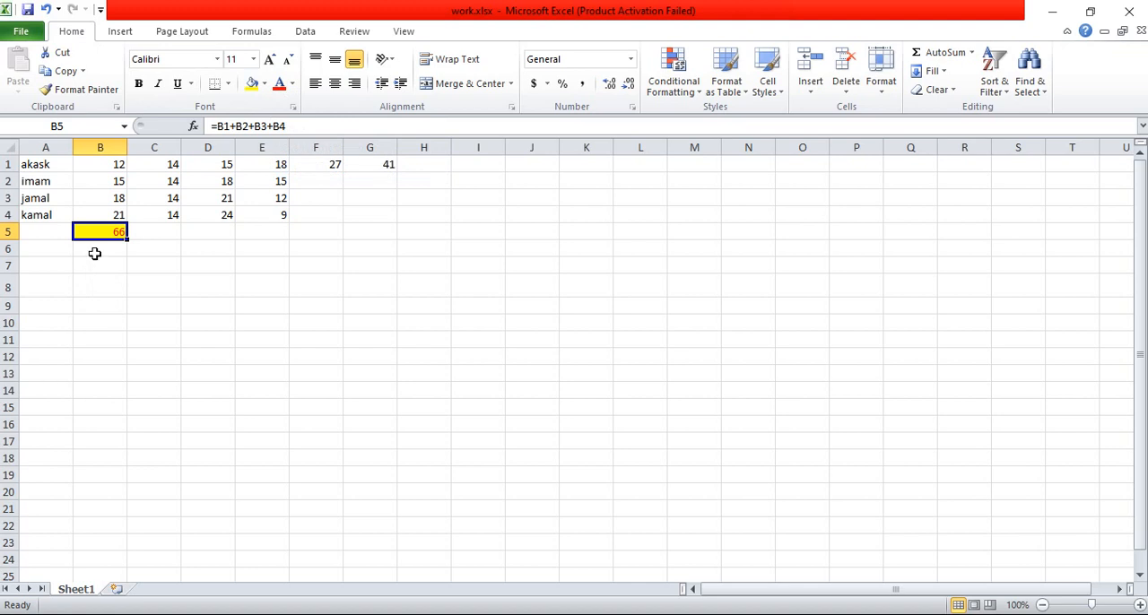
Step: Fill the name cells A1:A4 with a light blue theme color
{"action": "left_click", "coordinate": [36, 165]}
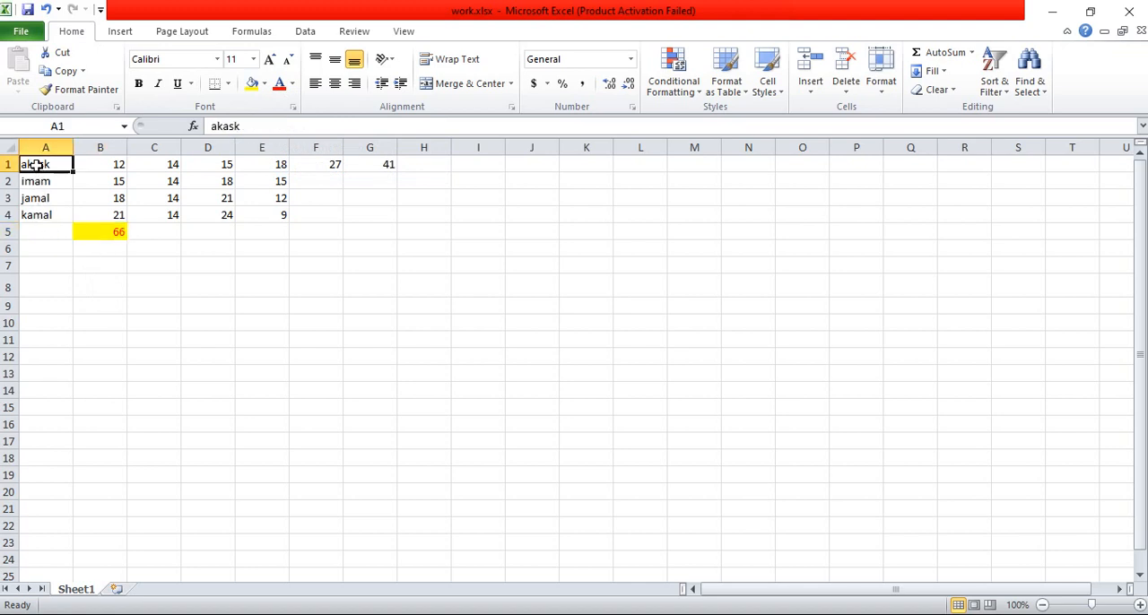
{"action": "left_click_drag", "start_coordinate": [36, 165], "coordinate": [36, 213]}
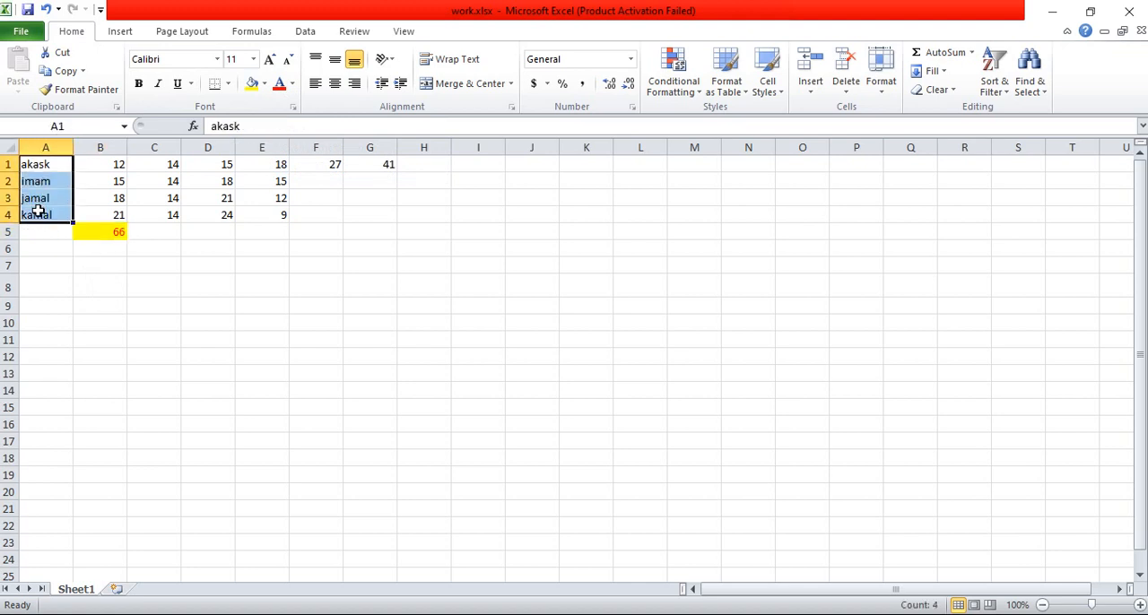
{"action": "left_click", "coordinate": [250, 89]}
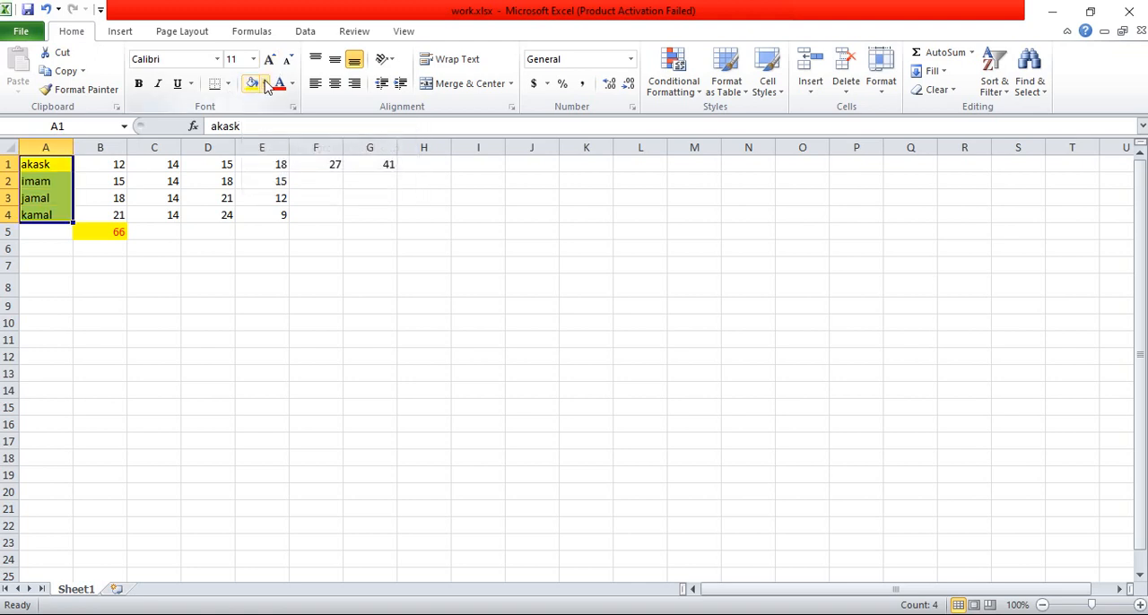
{"action": "left_click", "coordinate": [265, 84]}
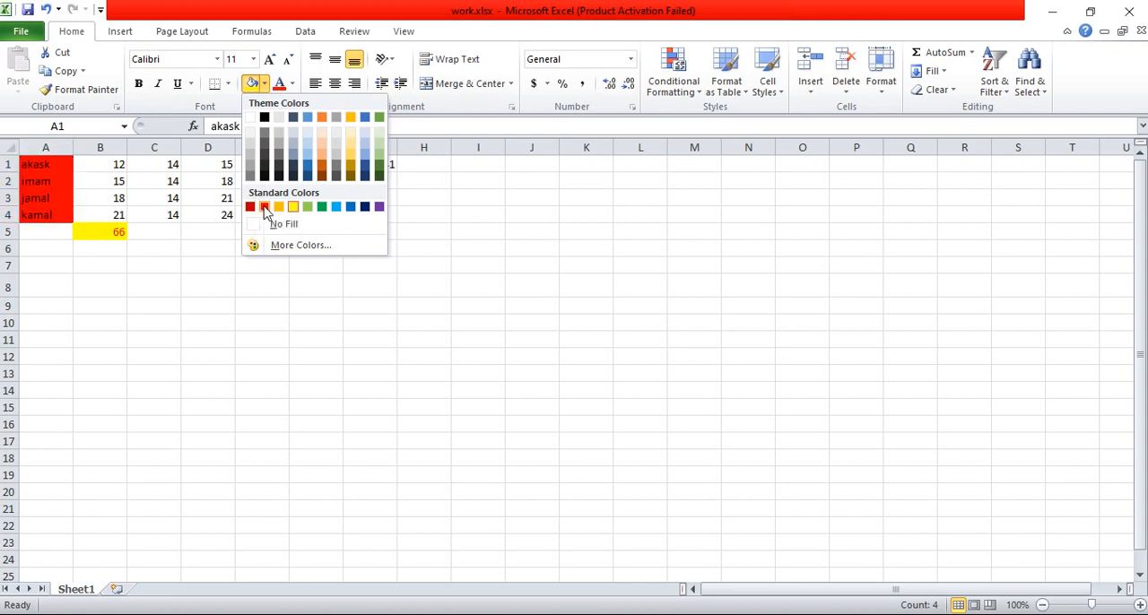
{"action": "left_click", "coordinate": [307, 157]}
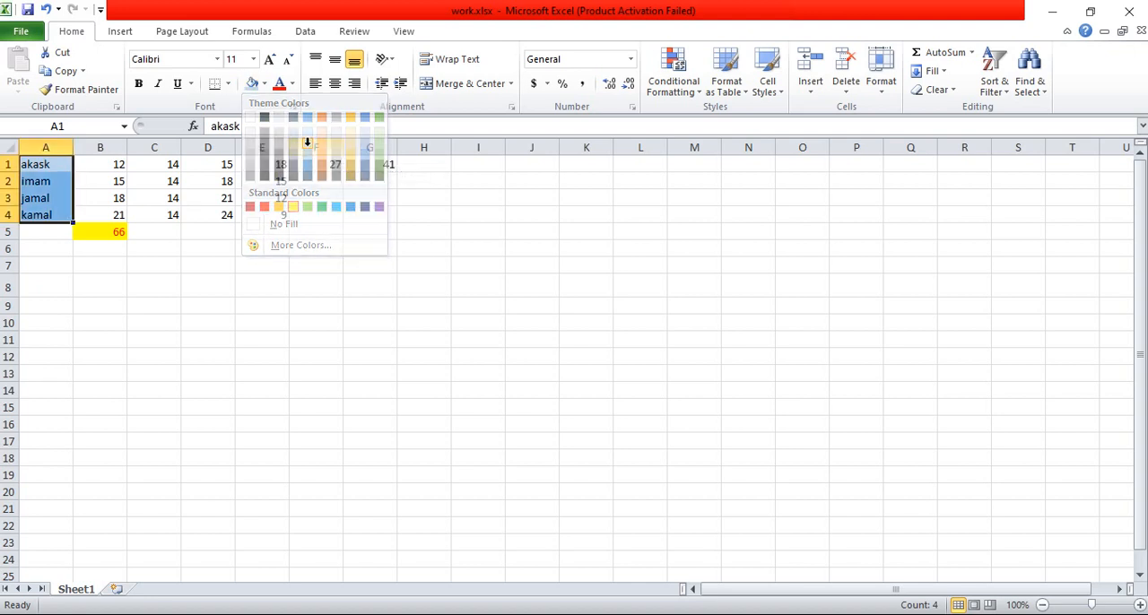
Step: Enter the formula =C1+C3+C2+C4 in cell C5 to total the column C values
{"action": "left_click", "coordinate": [171, 230]}
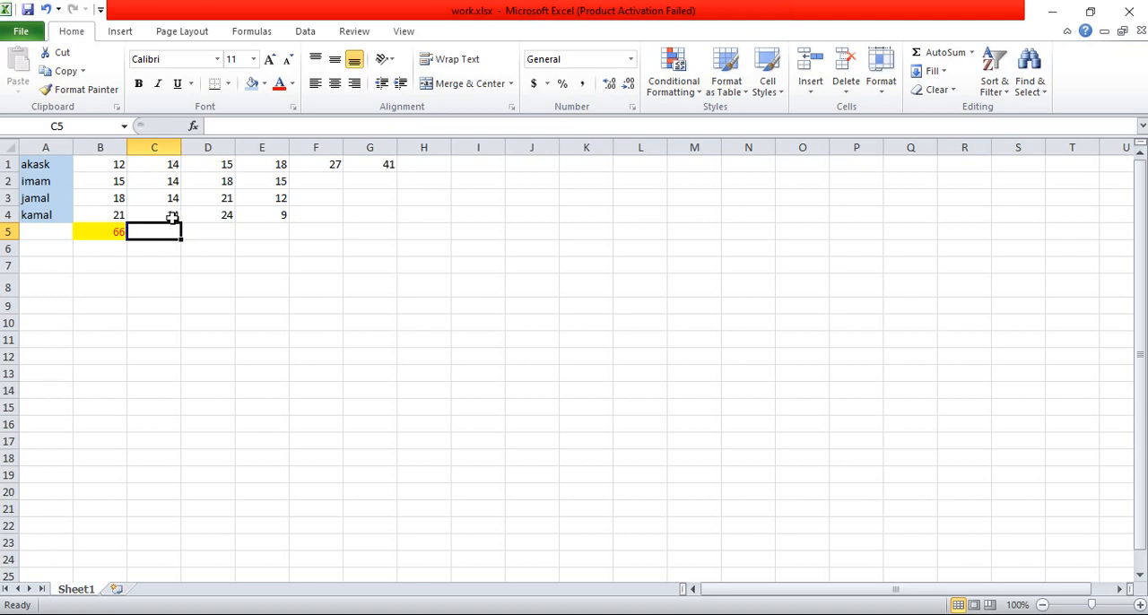
{"action": "type", "text": "="}
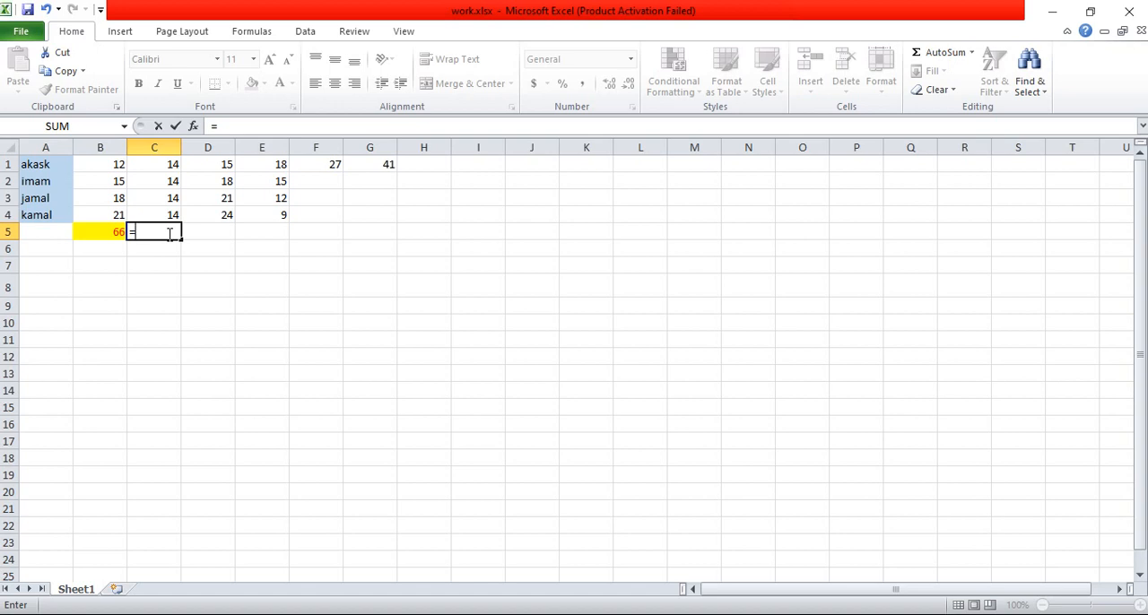
{"action": "left_click", "coordinate": [160, 165]}
{"action": "type", "text": "+"}
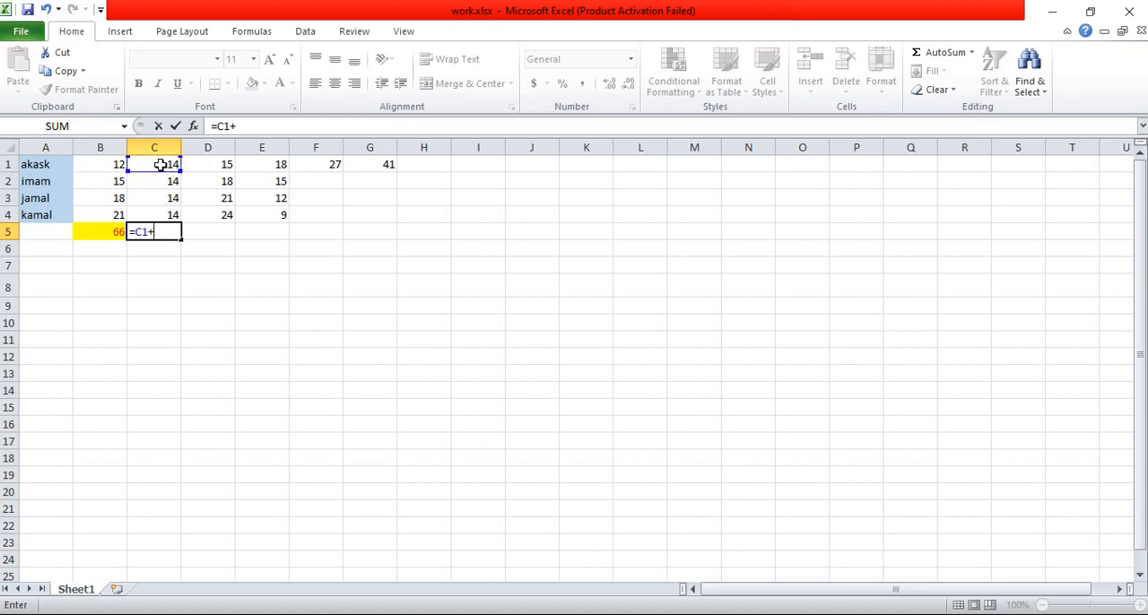
{"action": "left_click", "coordinate": [162, 195]}
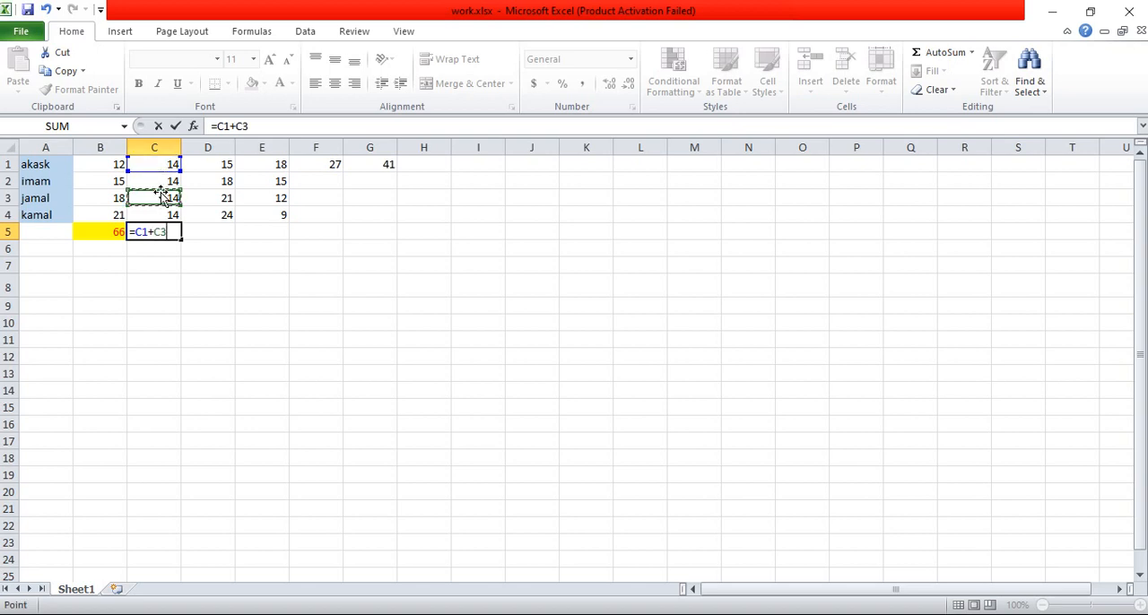
{"action": "type", "text": "+"}
{"action": "left_click", "coordinate": [152, 182]}
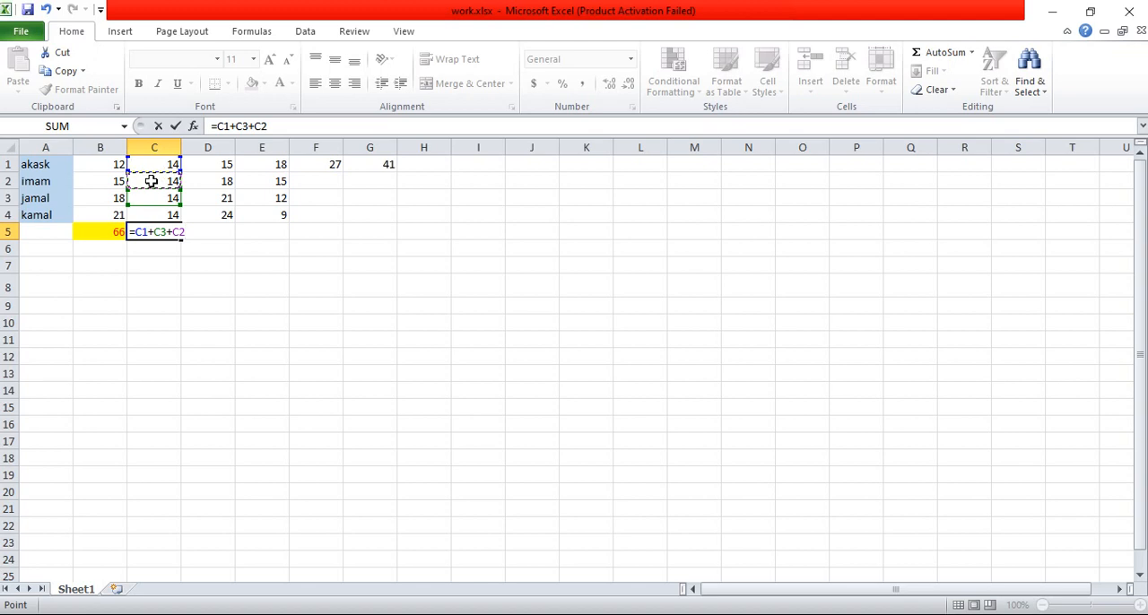
{"action": "type", "text": "+"}
{"action": "left_click", "coordinate": [152, 215]}
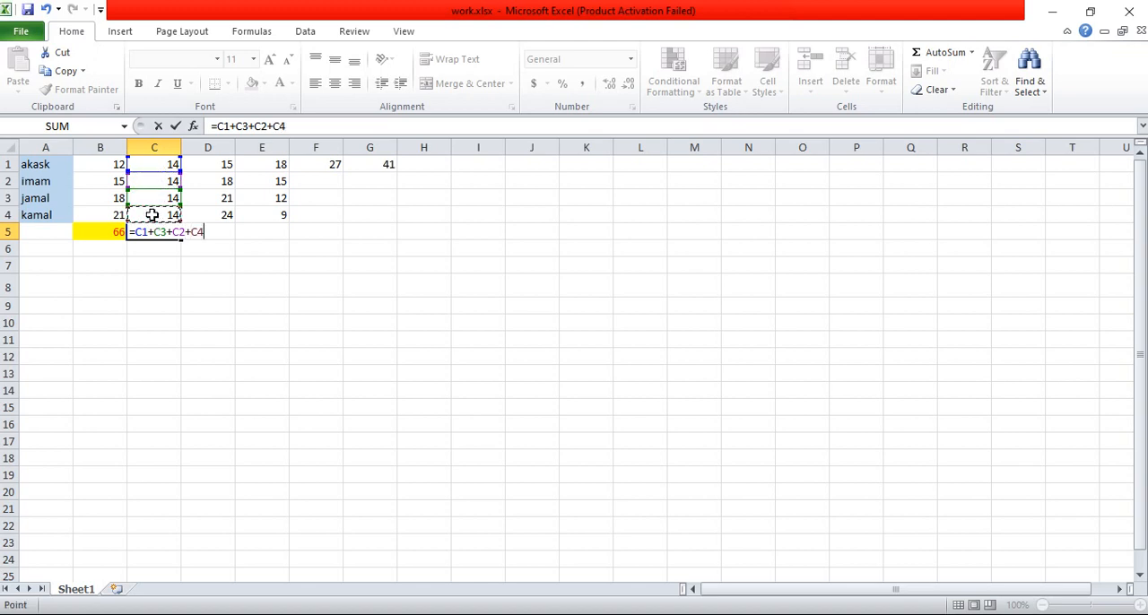
{"action": "key", "text": "Return"}
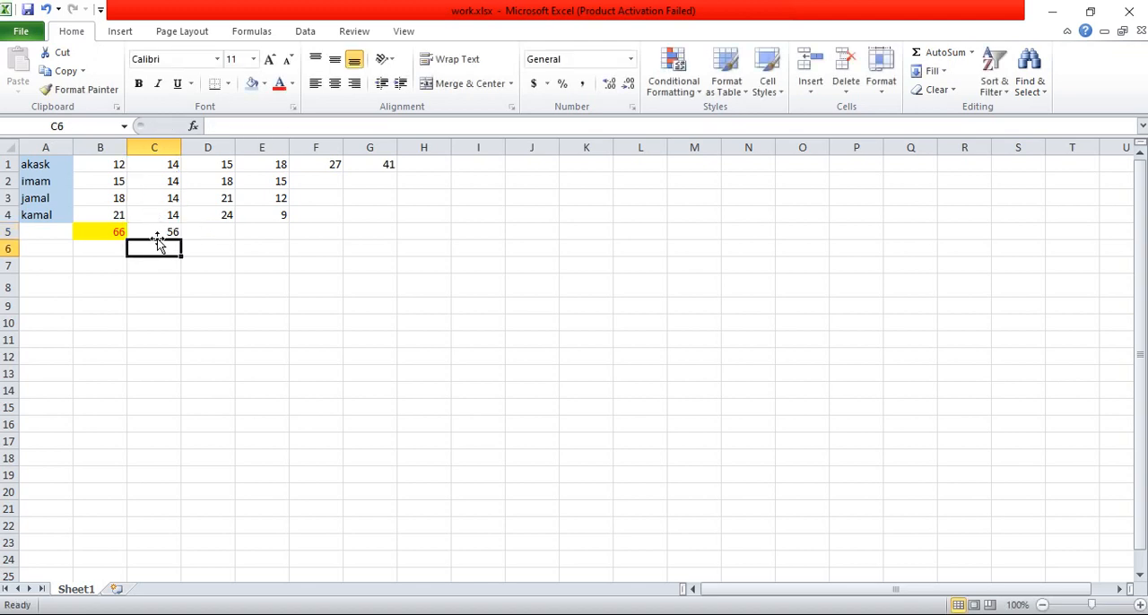
Step: Fill the column C total in cell C5 with standard green
{"action": "left_click", "coordinate": [154, 232]}
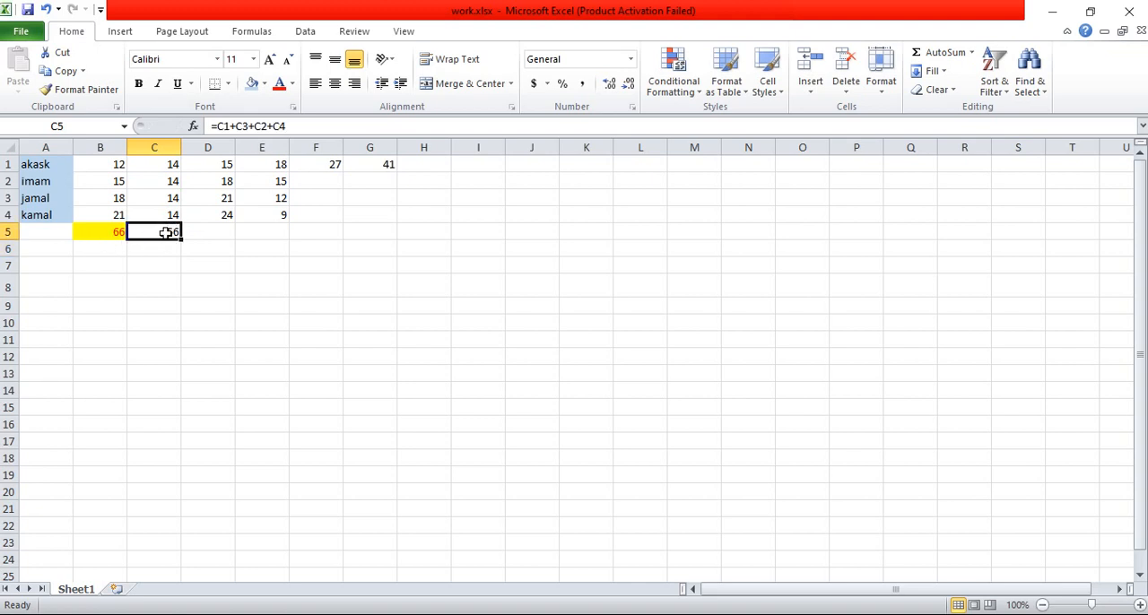
{"action": "left_click", "coordinate": [265, 83]}
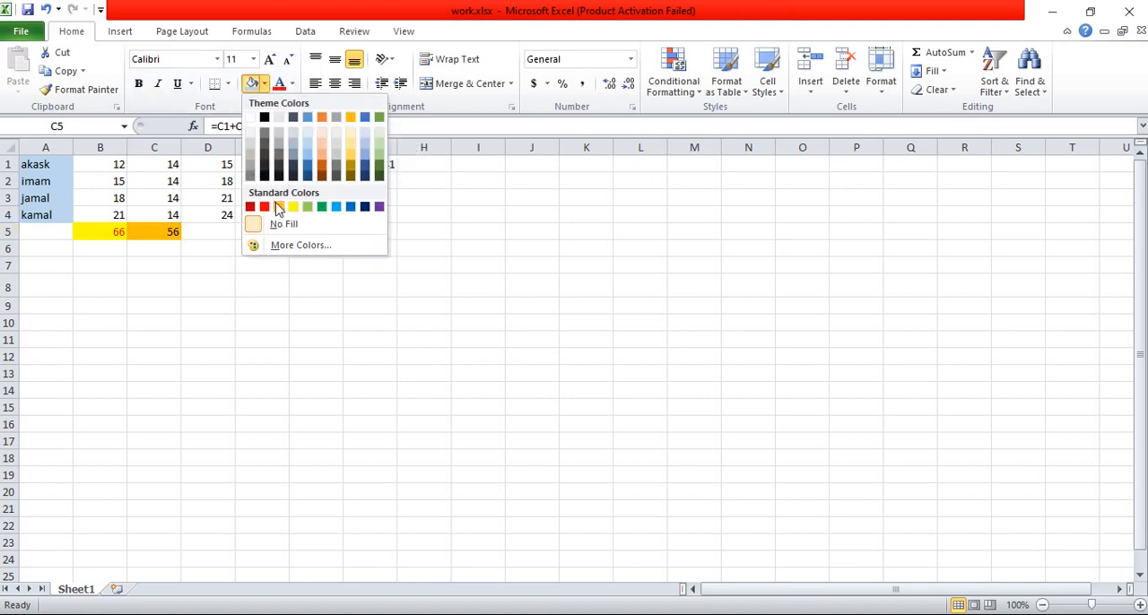
{"action": "left_click", "coordinate": [321, 208]}
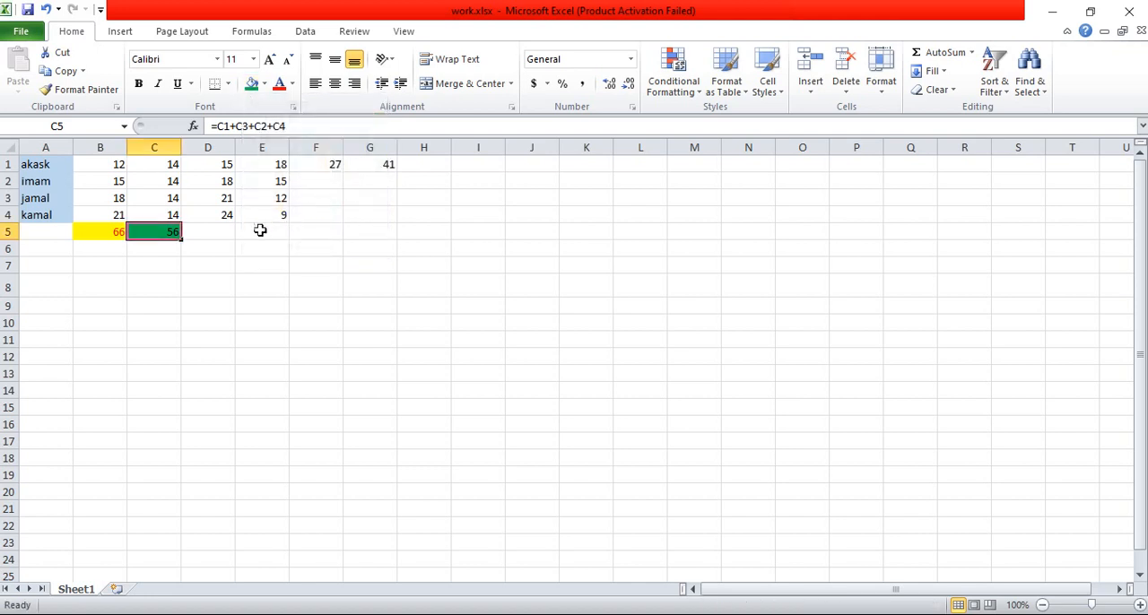
Step: Enter the formula =D1+D2+D3+D4 in cell D5 to total the column D values
{"action": "left_click", "coordinate": [218, 236]}
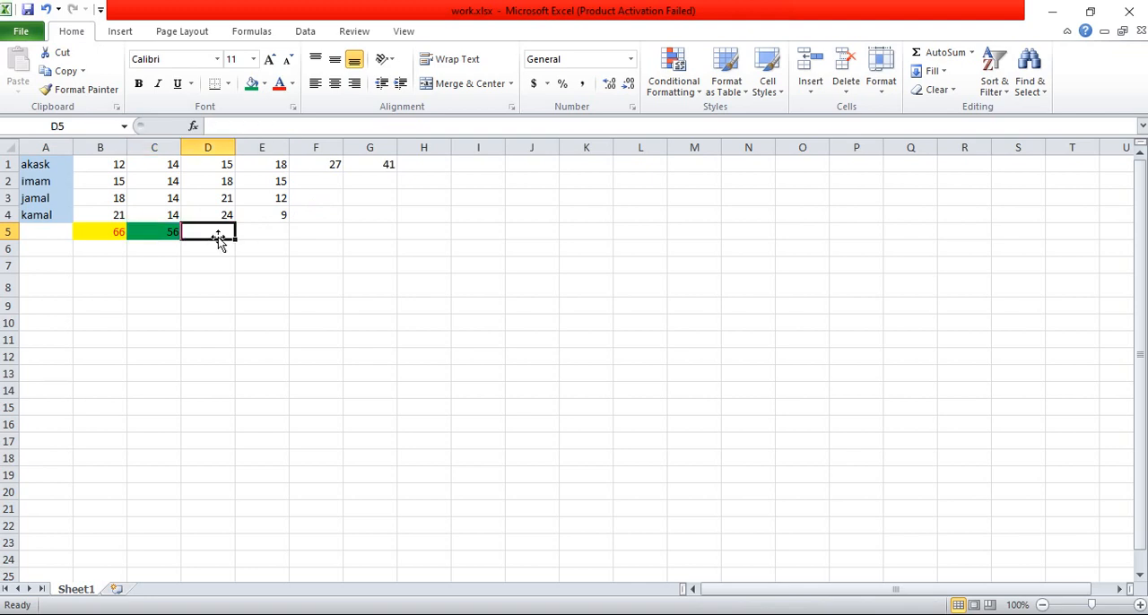
{"action": "type", "text": "="}
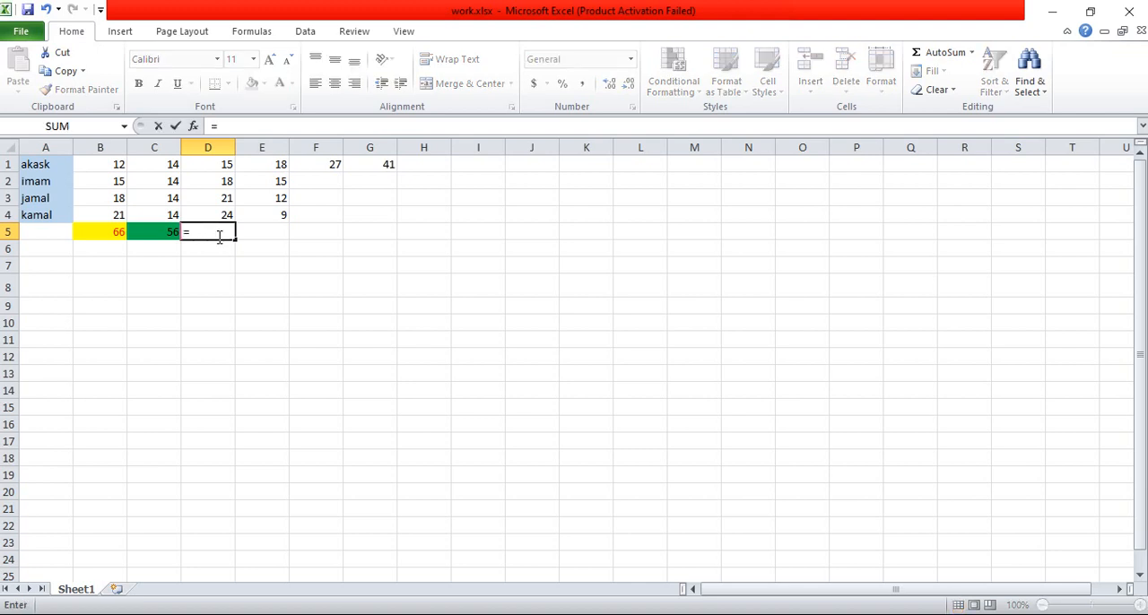
{"action": "left_click", "coordinate": [223, 164]}
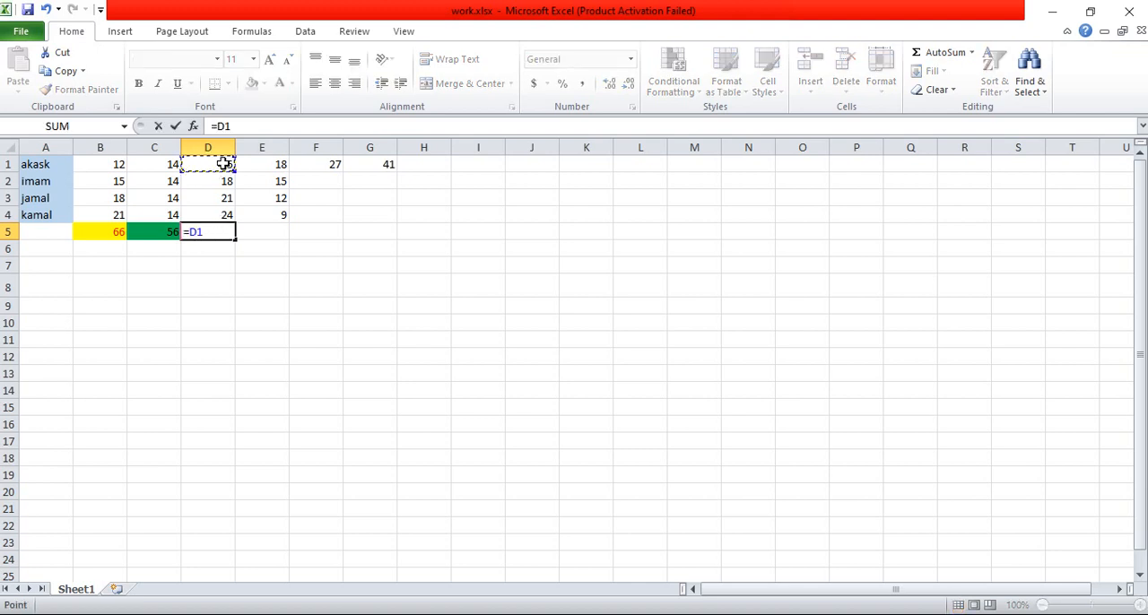
{"action": "type", "text": "+"}
{"action": "left_click", "coordinate": [211, 180]}
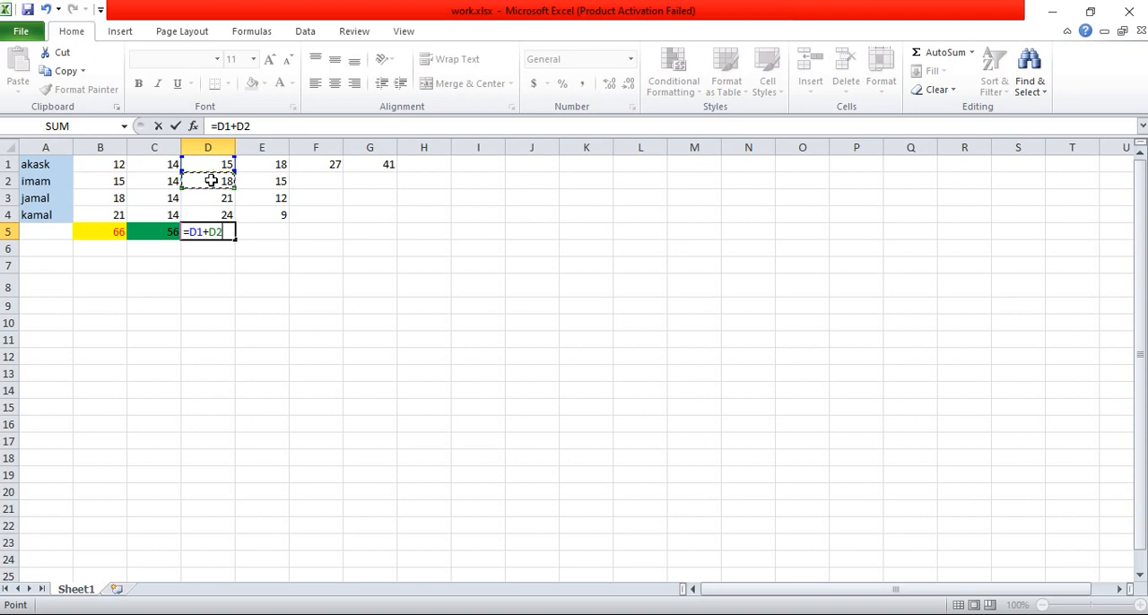
{"action": "type", "text": "+"}
{"action": "left_click", "coordinate": [206, 198]}
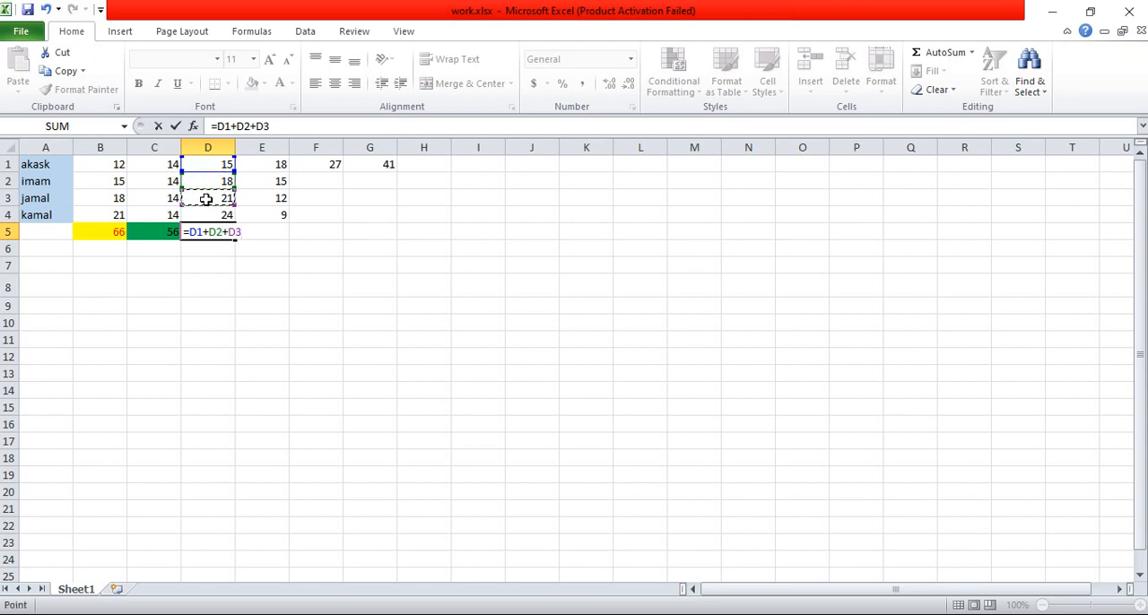
{"action": "type", "text": "+"}
{"action": "left_click", "coordinate": [204, 215]}
{"action": "key", "text": "Return"}
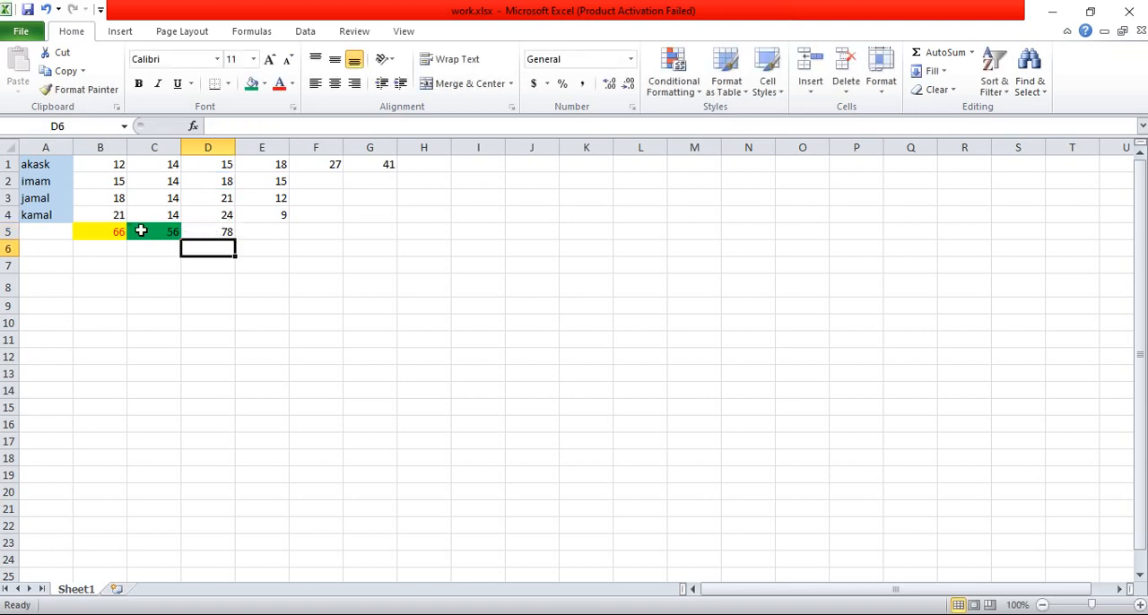
Step: Fill the column D total in cell D5 with a darker blue theme color
{"action": "left_click", "coordinate": [220, 231]}
{"action": "left_click", "coordinate": [264, 84]}
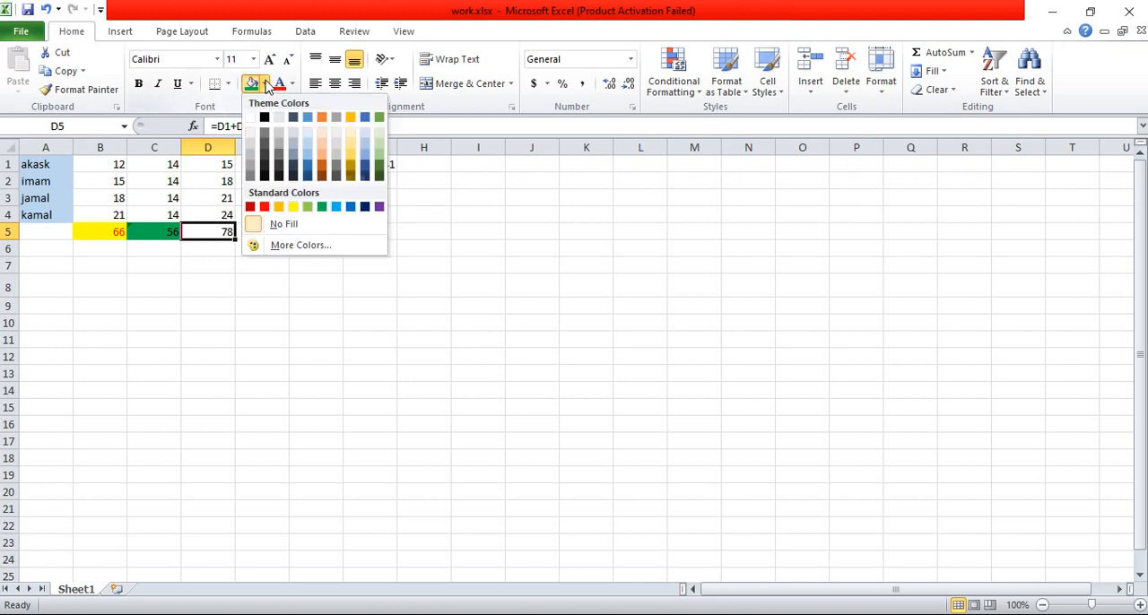
{"action": "left_click", "coordinate": [308, 169]}
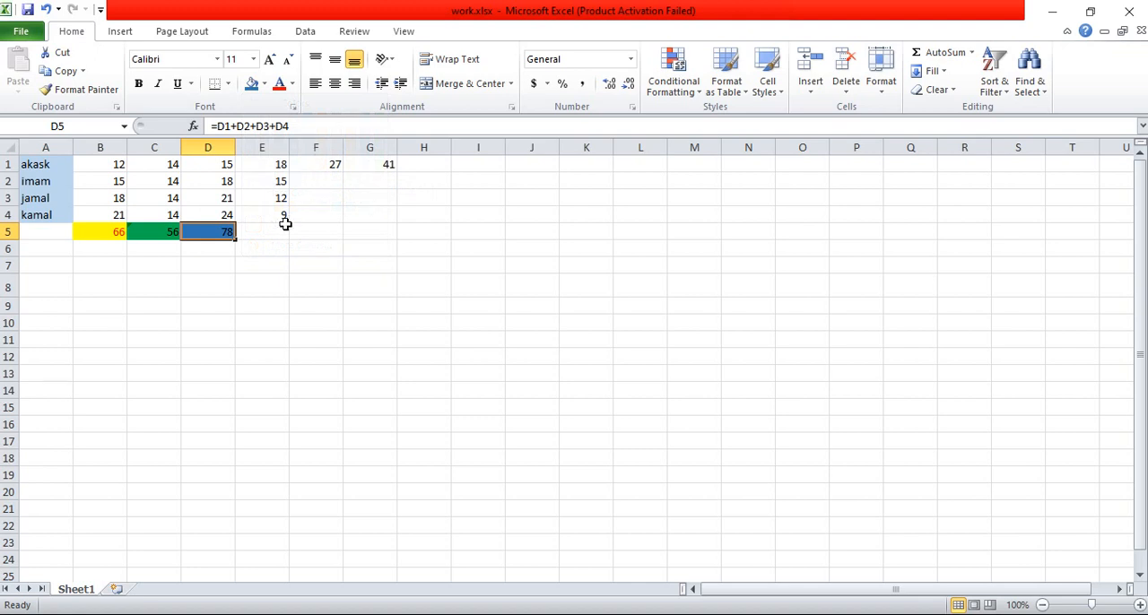
Step: Try AutoSum in cell E5 on the range E1:E4, and clear the cell again
{"action": "left_click", "coordinate": [268, 233]}
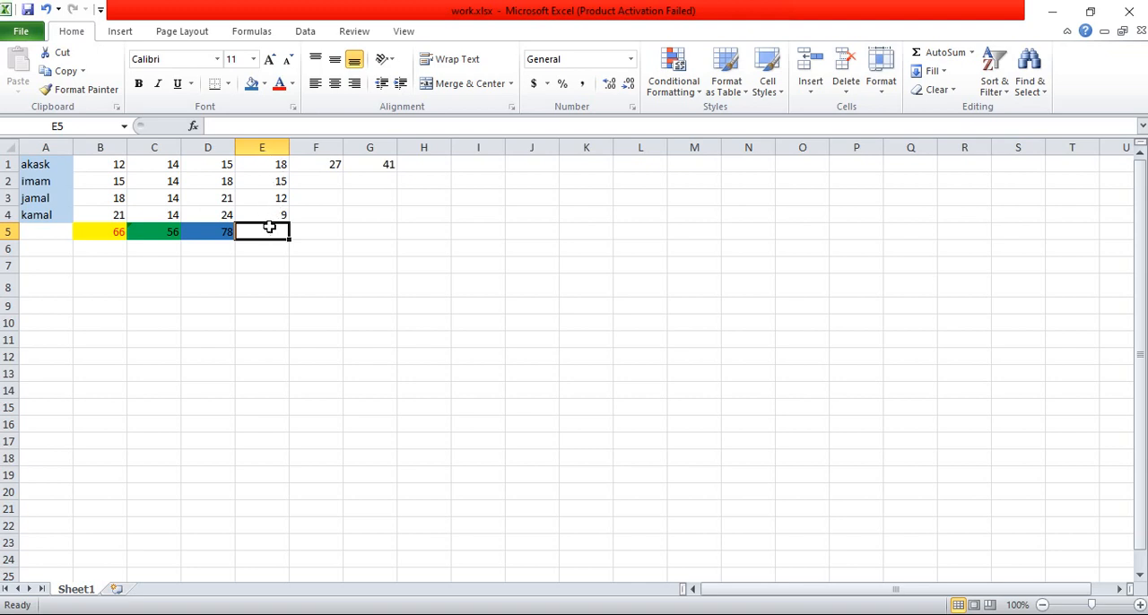
{"action": "left_click", "coordinate": [972, 54]}
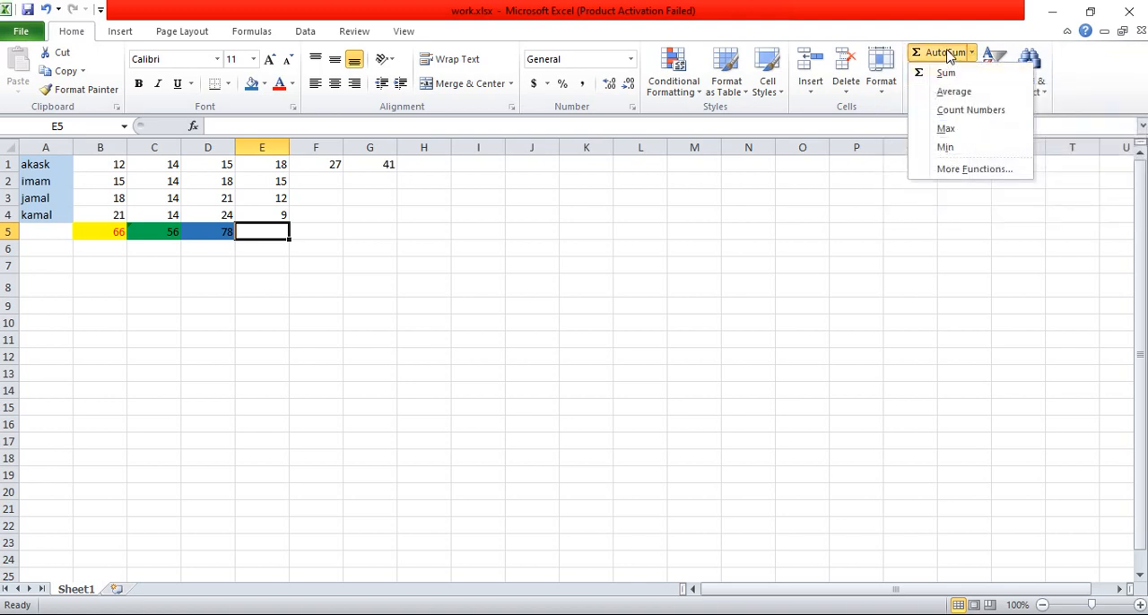
{"action": "left_click", "coordinate": [949, 56]}
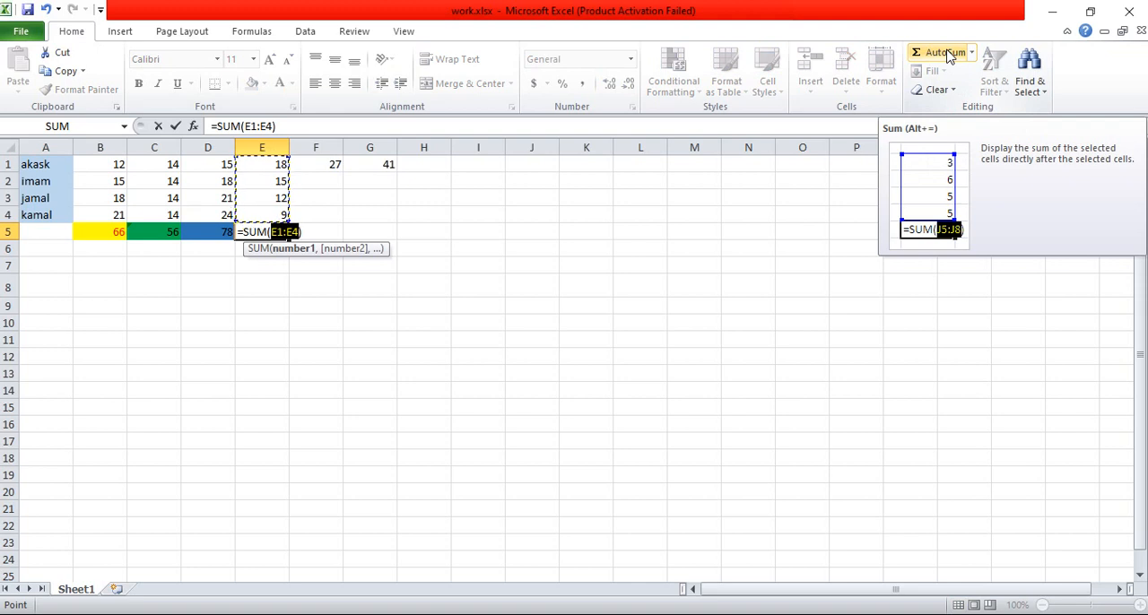
{"action": "key", "text": "Return"}
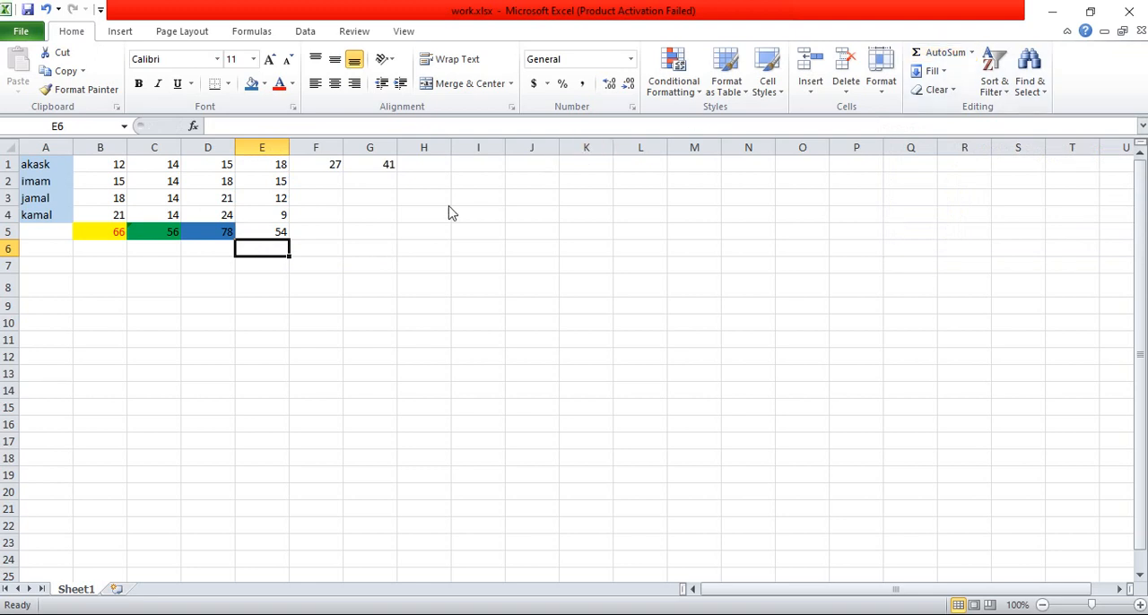
{"action": "left_click", "coordinate": [266, 231]}
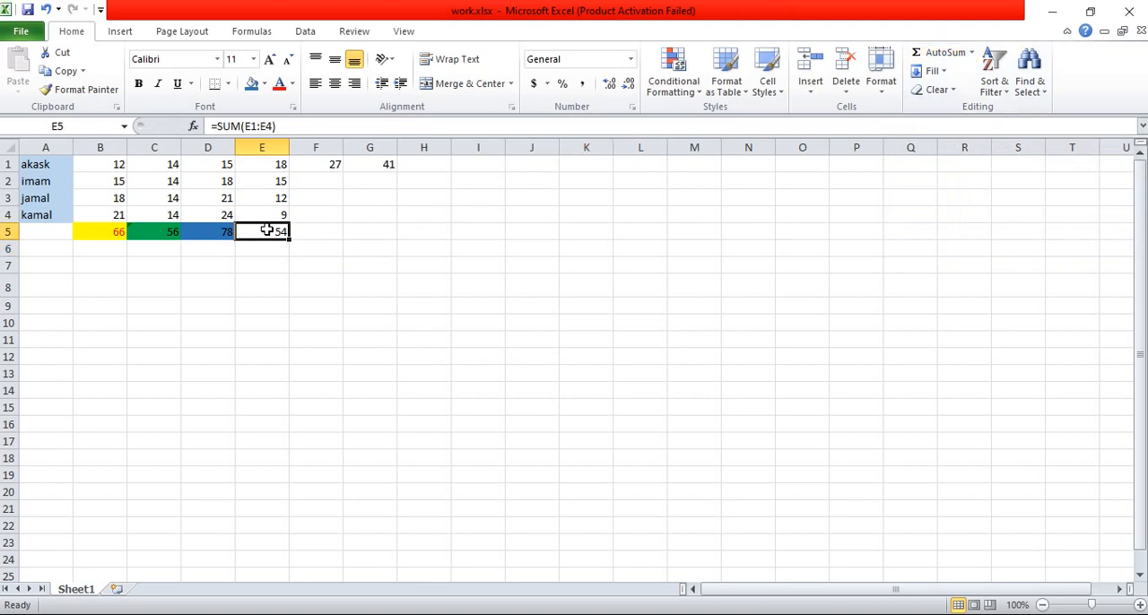
{"action": "key", "text": "Delete"}
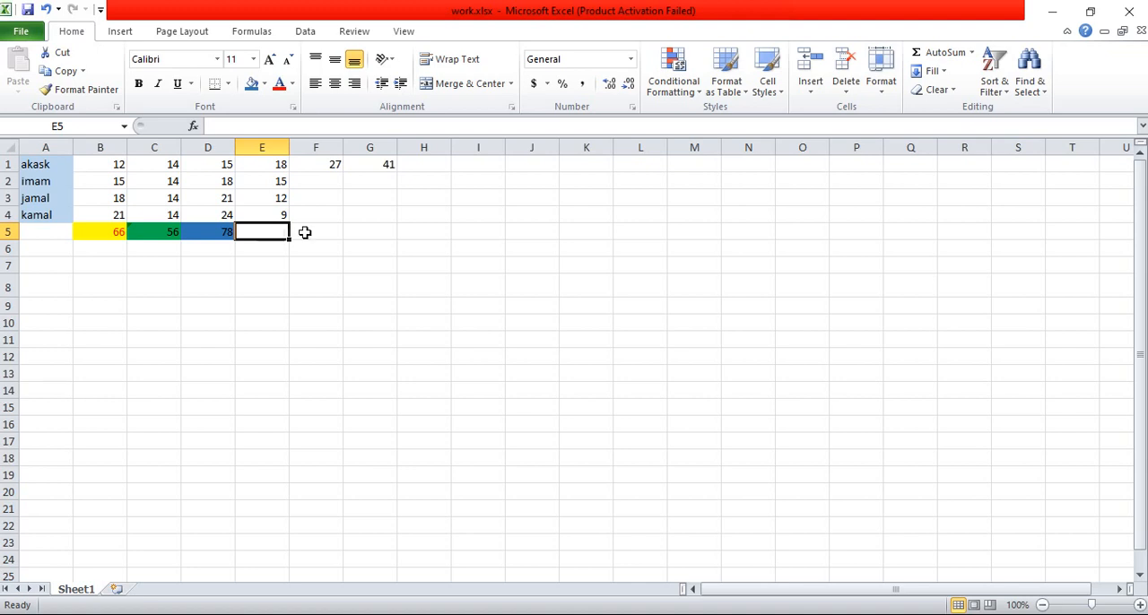
Step: Use AutoSum to enter =SUM(E1:E4) in cell E5 below the column E values
{"action": "left_click", "coordinate": [310, 232]}
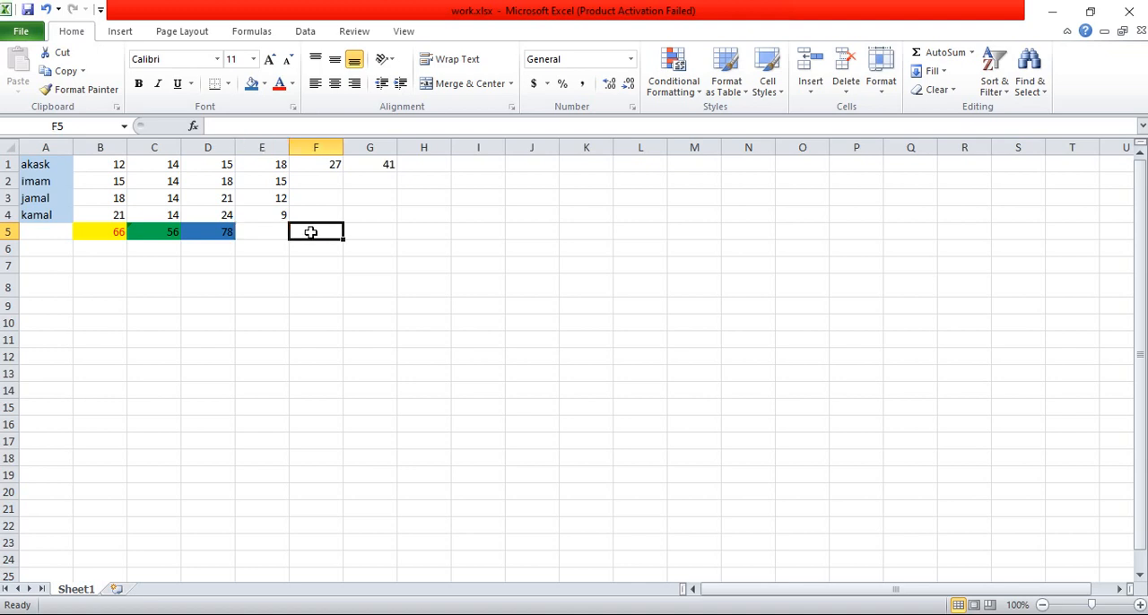
{"action": "left_click", "coordinate": [260, 231]}
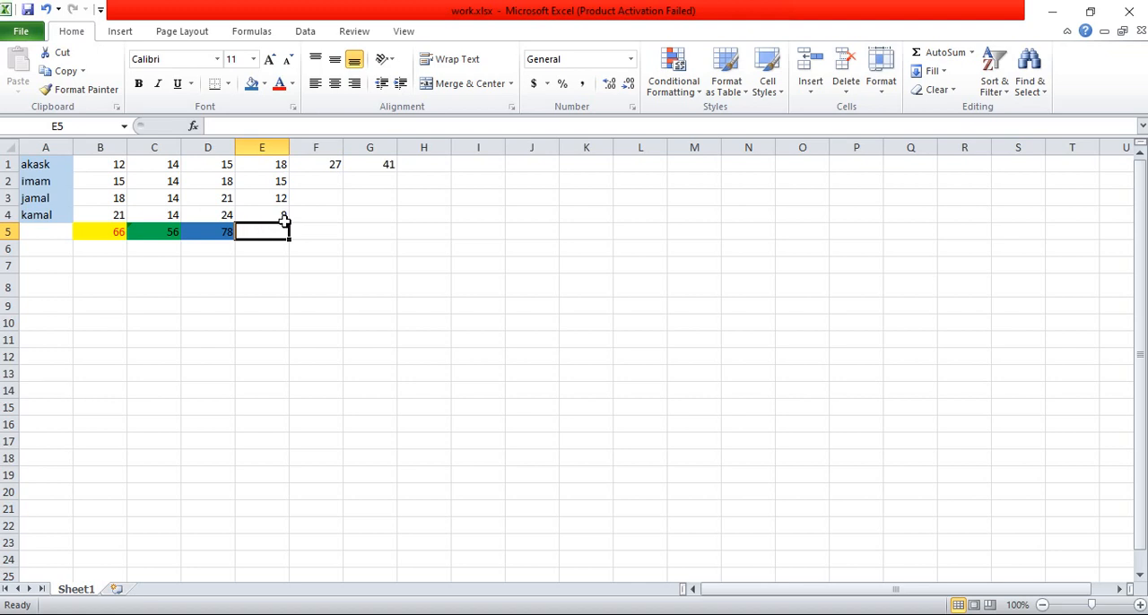
{"action": "left_click", "coordinate": [933, 56]}
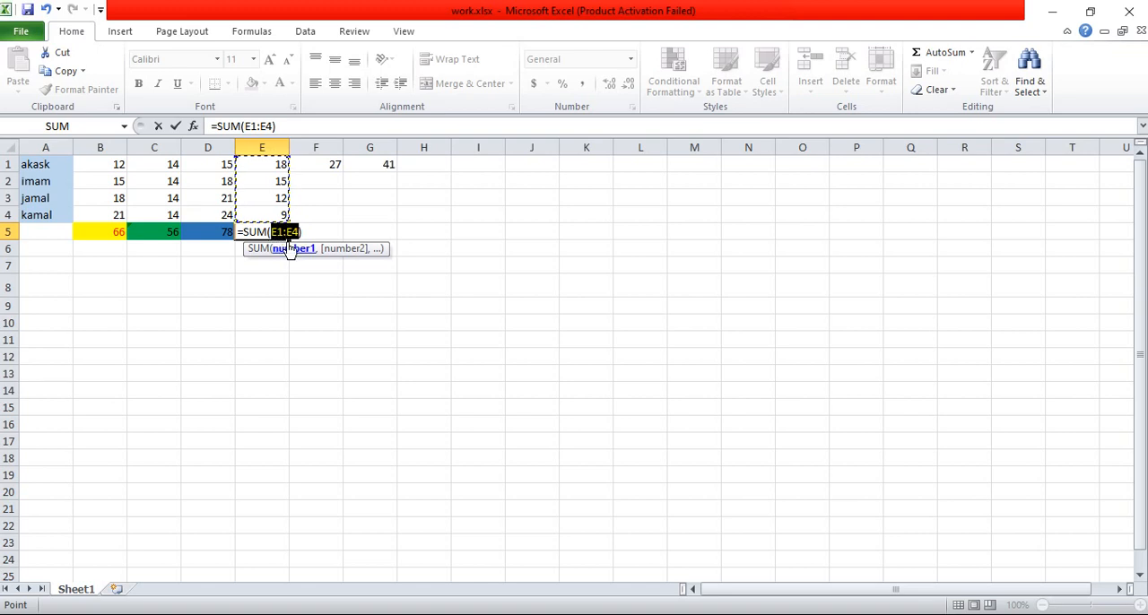
{"action": "key", "text": "Return"}
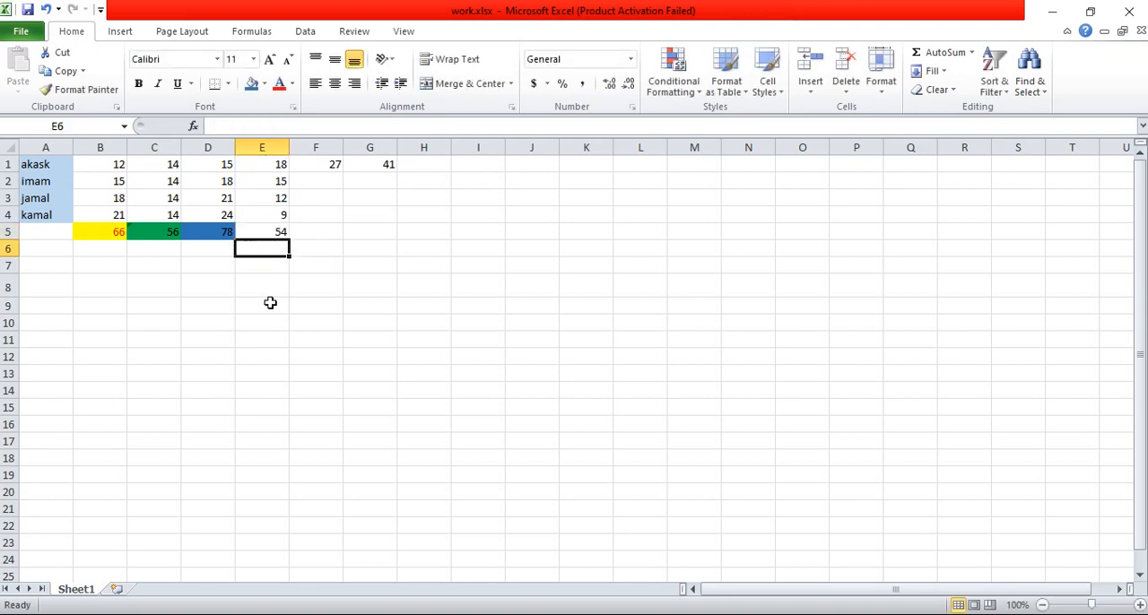
Step: Fill the column E total in cell E5 with the standard red color
{"action": "left_click", "coordinate": [267, 231]}
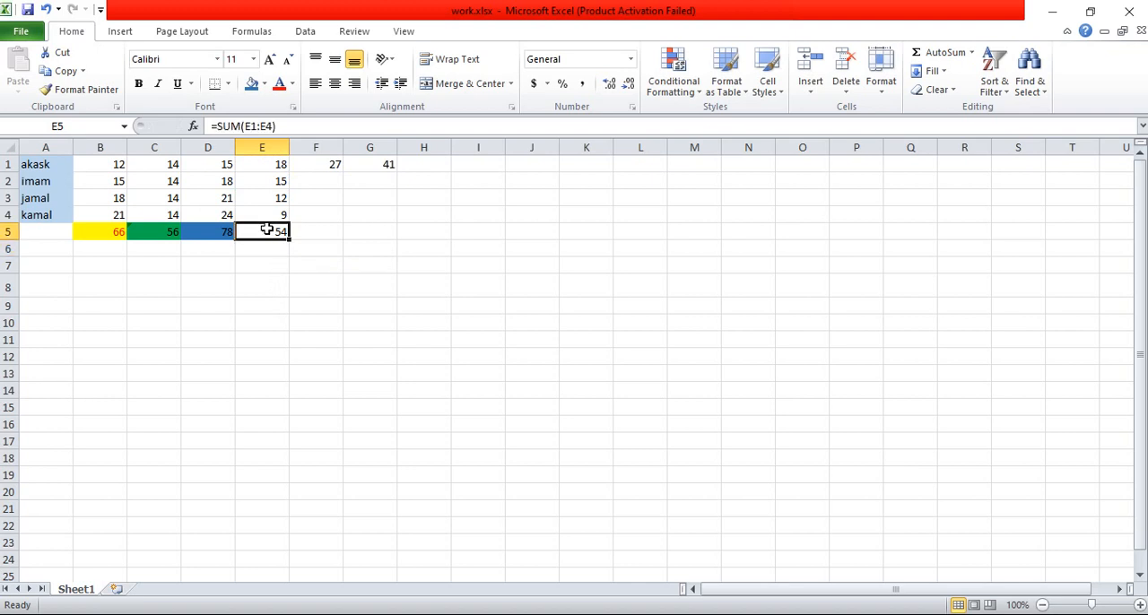
{"action": "left_click", "coordinate": [265, 85]}
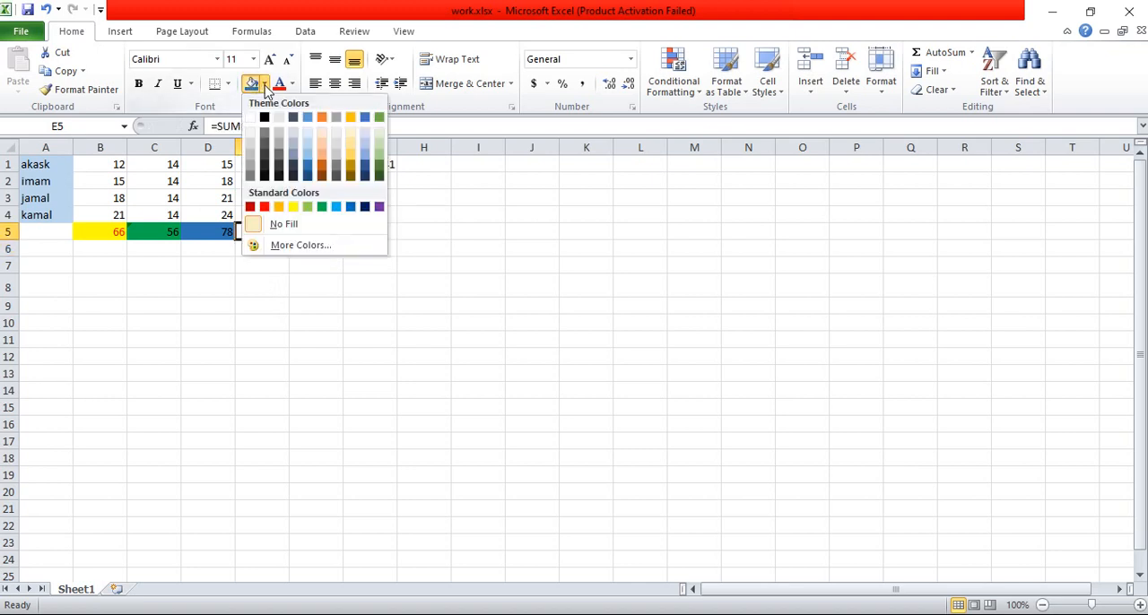
{"action": "left_click", "coordinate": [265, 207]}
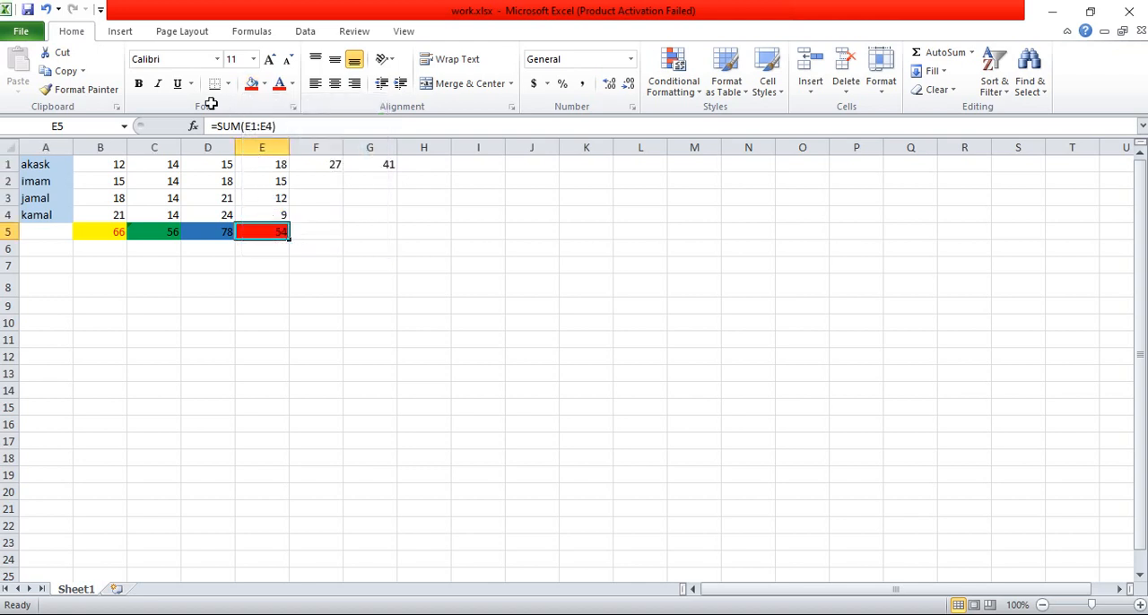
Step: Format the column E total in cell E5 as bold at font size 18 with all borders
{"action": "left_click", "coordinate": [139, 84]}
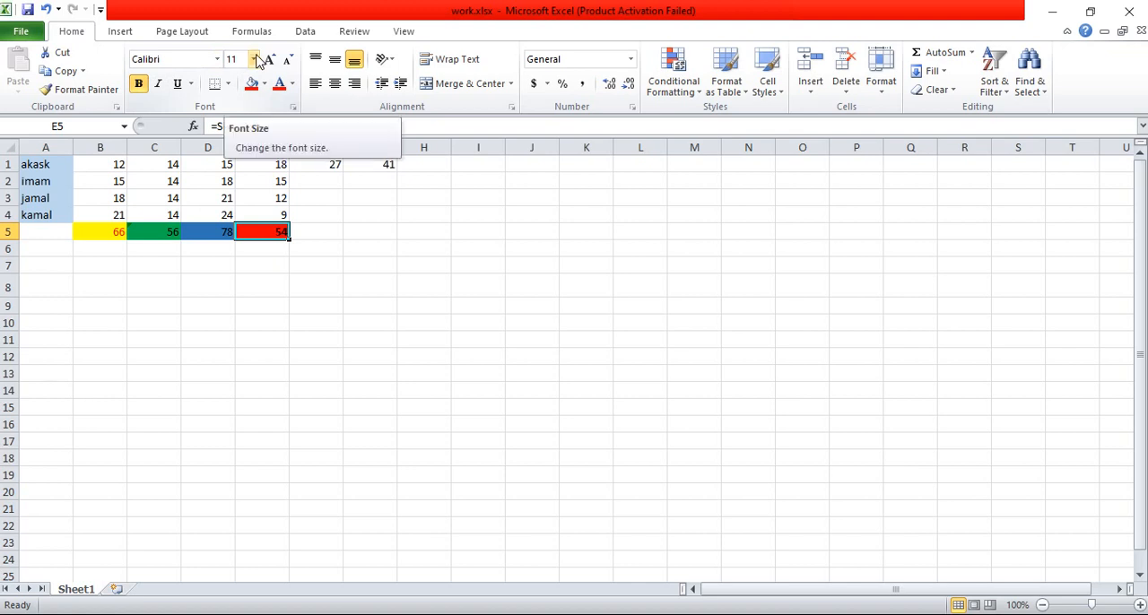
{"action": "left_click", "coordinate": [254, 59]}
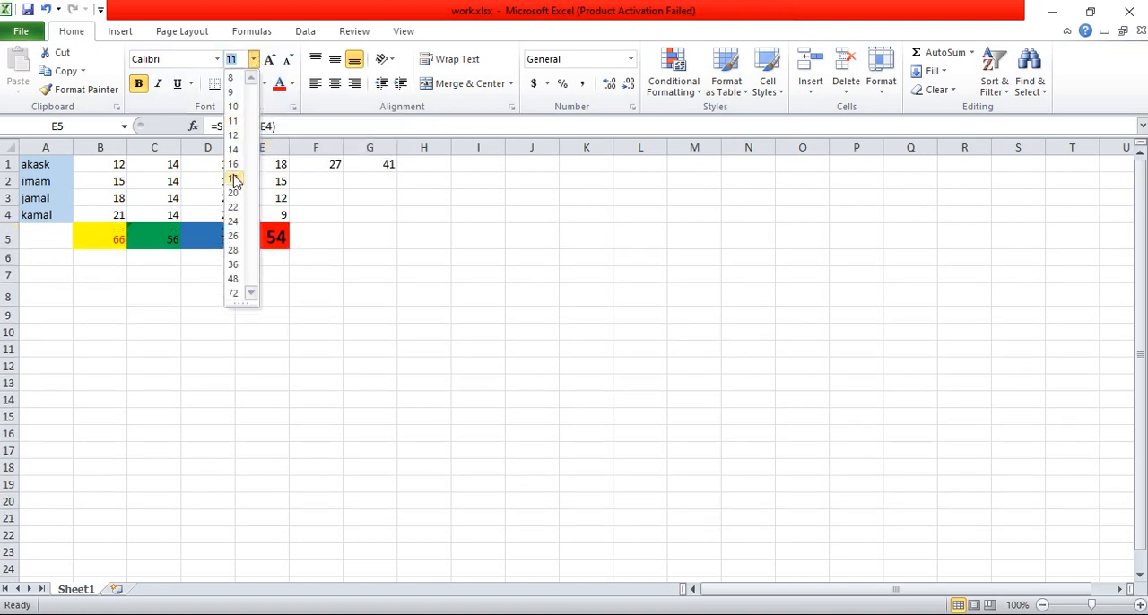
{"action": "left_click", "coordinate": [235, 178]}
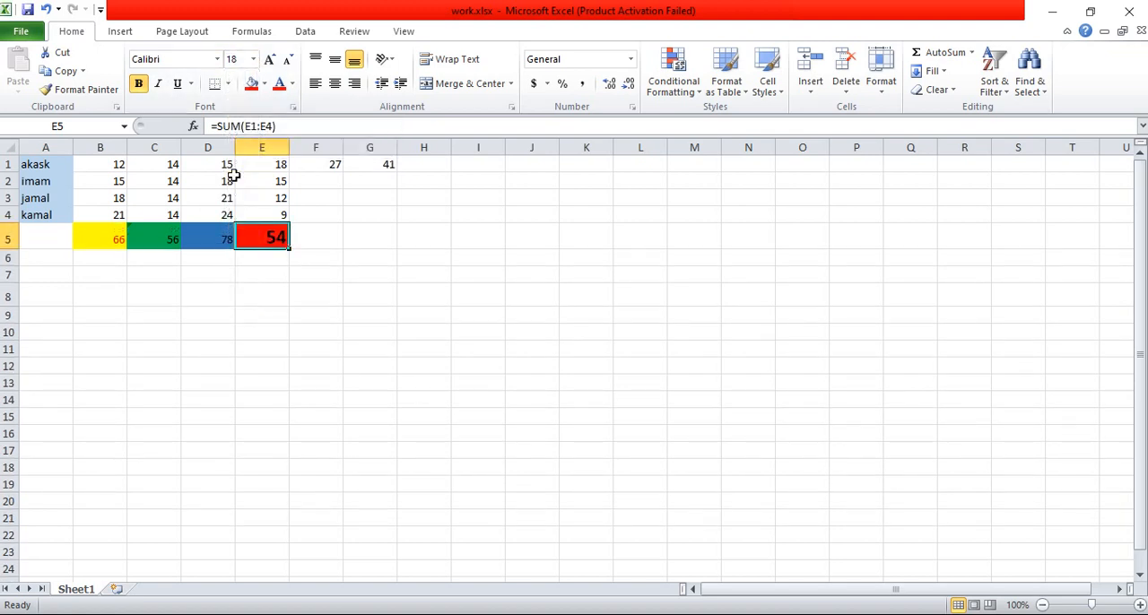
{"action": "left_click", "coordinate": [227, 84]}
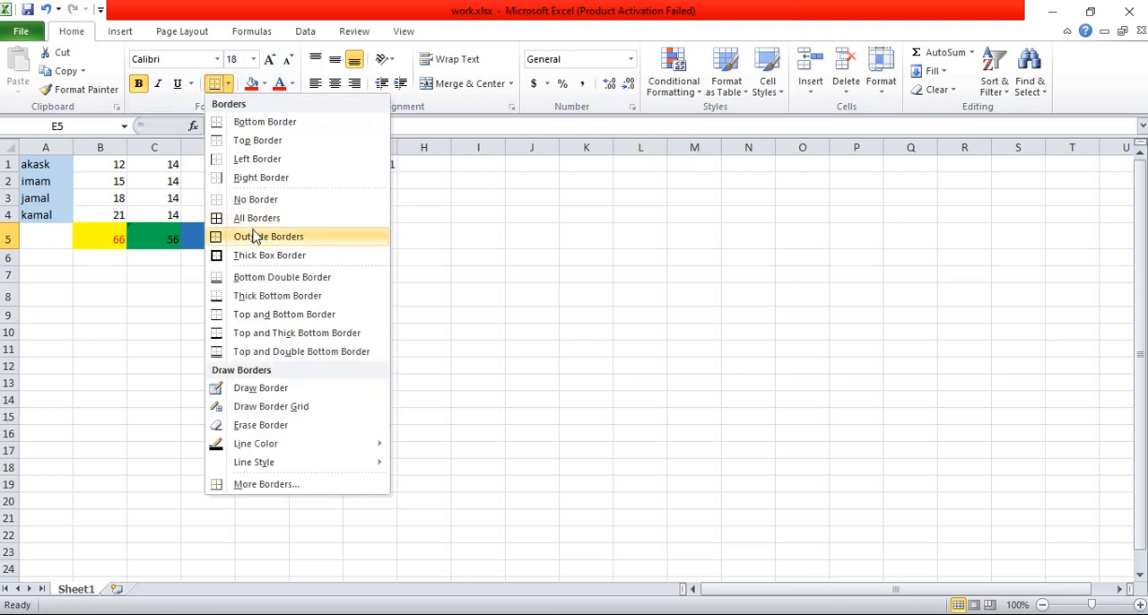
{"action": "left_click", "coordinate": [257, 218]}
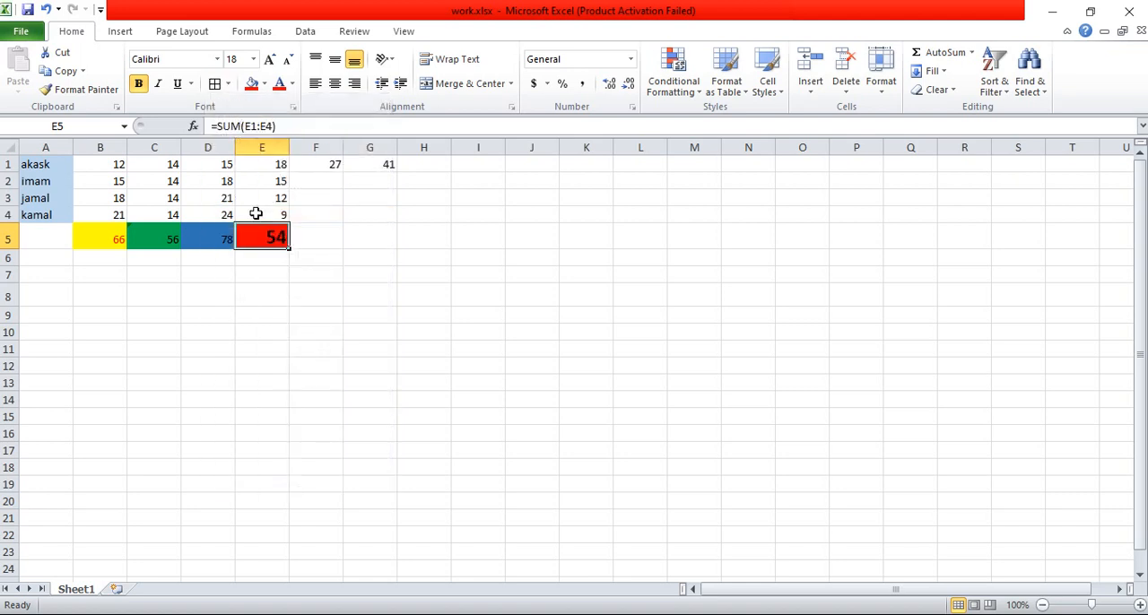
Step: Use AutoSum to enter =SUM(B2:E2) in cell F2, and fill the formula down to cell F5
{"action": "left_click", "coordinate": [331, 182]}
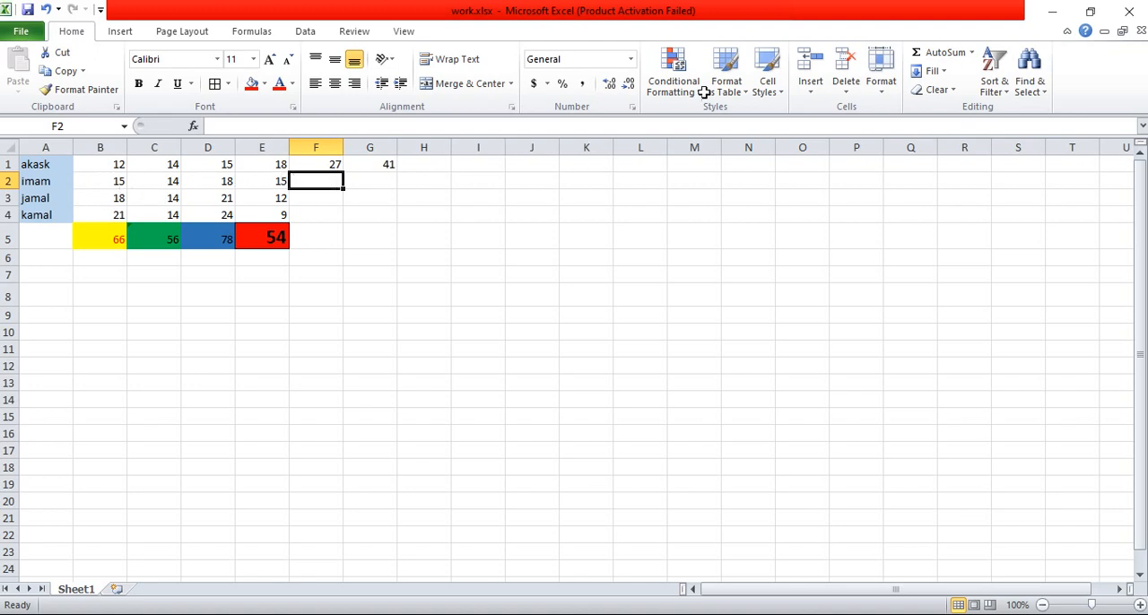
{"action": "left_click", "coordinate": [937, 57]}
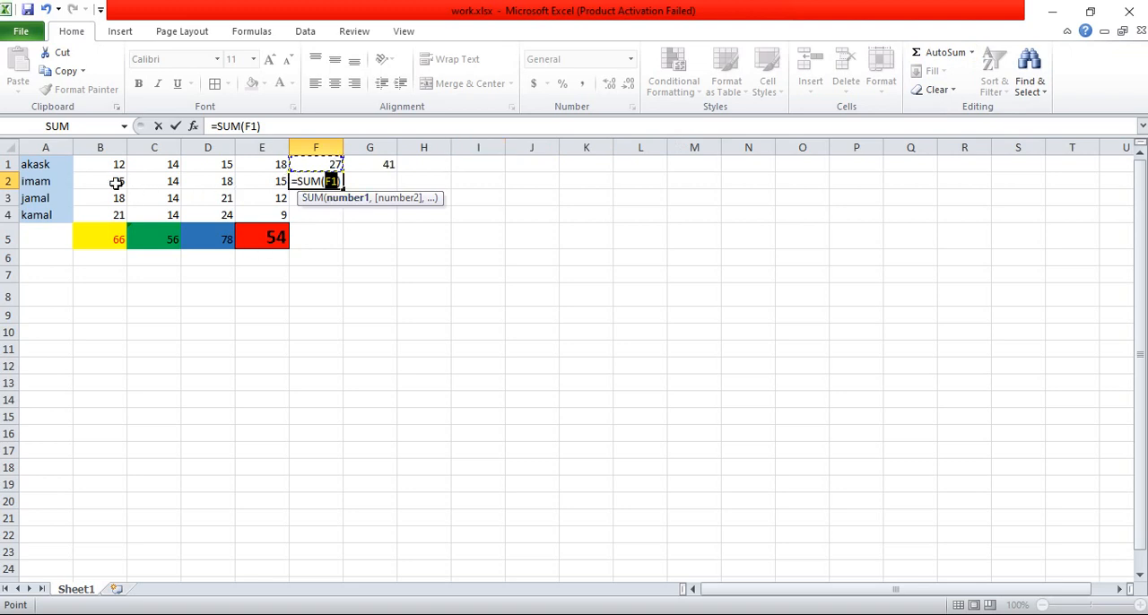
{"action": "left_click_drag", "start_coordinate": [117, 183], "coordinate": [258, 179]}
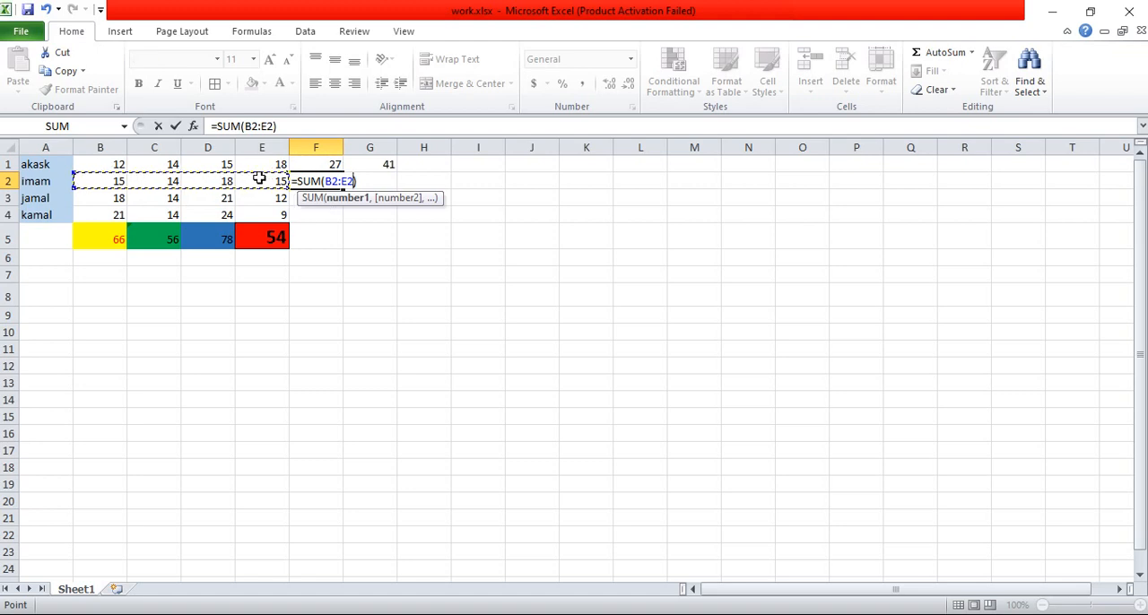
{"action": "key", "text": "Return"}
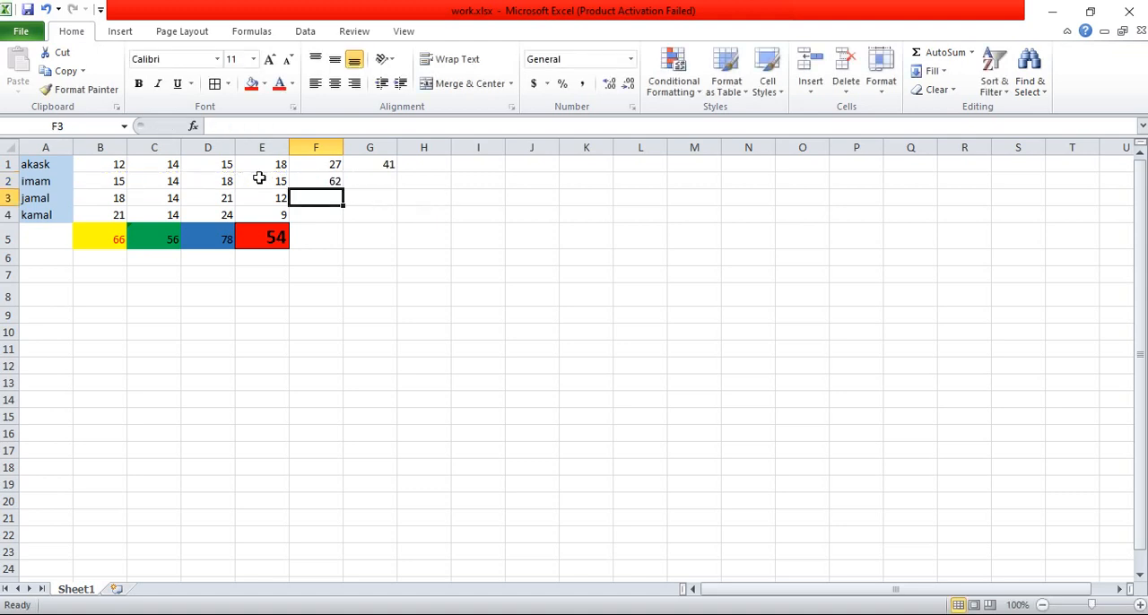
{"action": "left_click", "coordinate": [327, 183]}
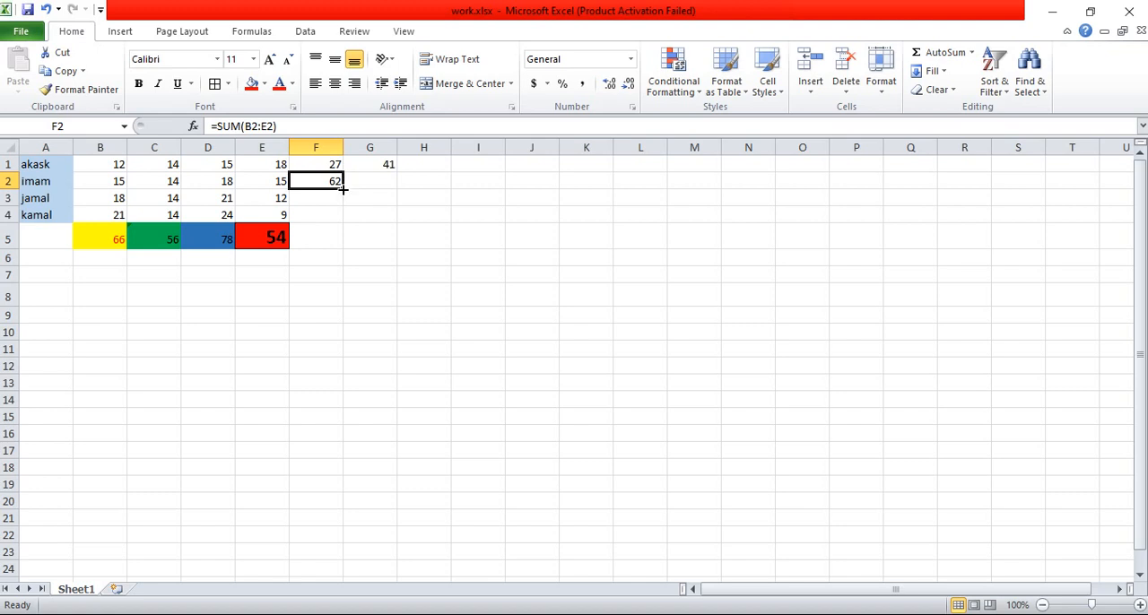
{"action": "left_click_drag", "start_coordinate": [342, 190], "coordinate": [348, 240]}
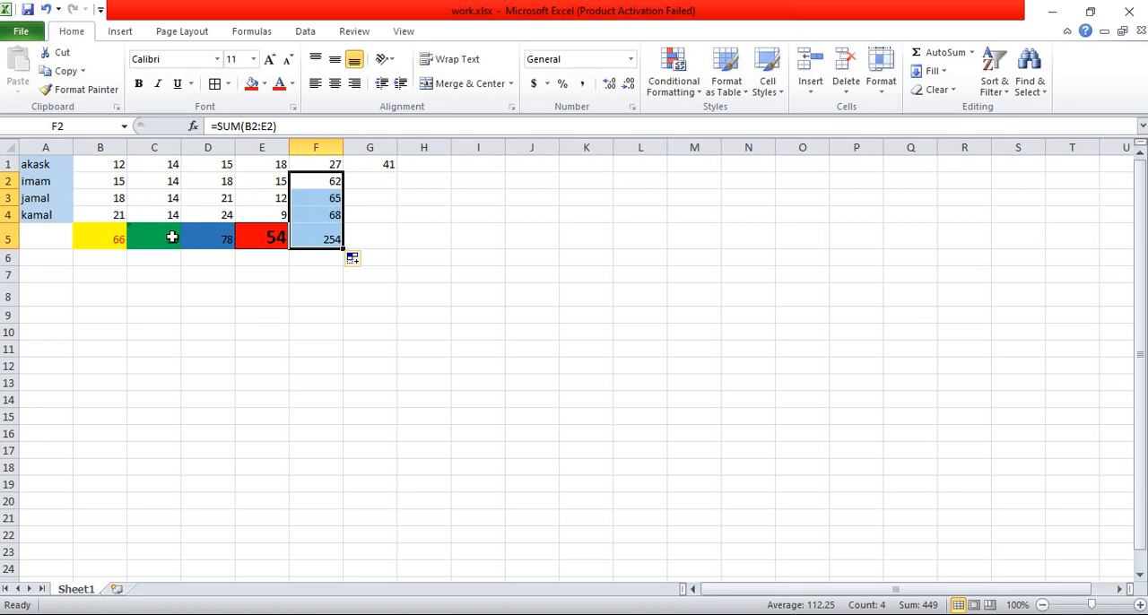
Step: Make the grand total in cell F5 italic, bold and underlined
{"action": "left_click", "coordinate": [332, 237]}
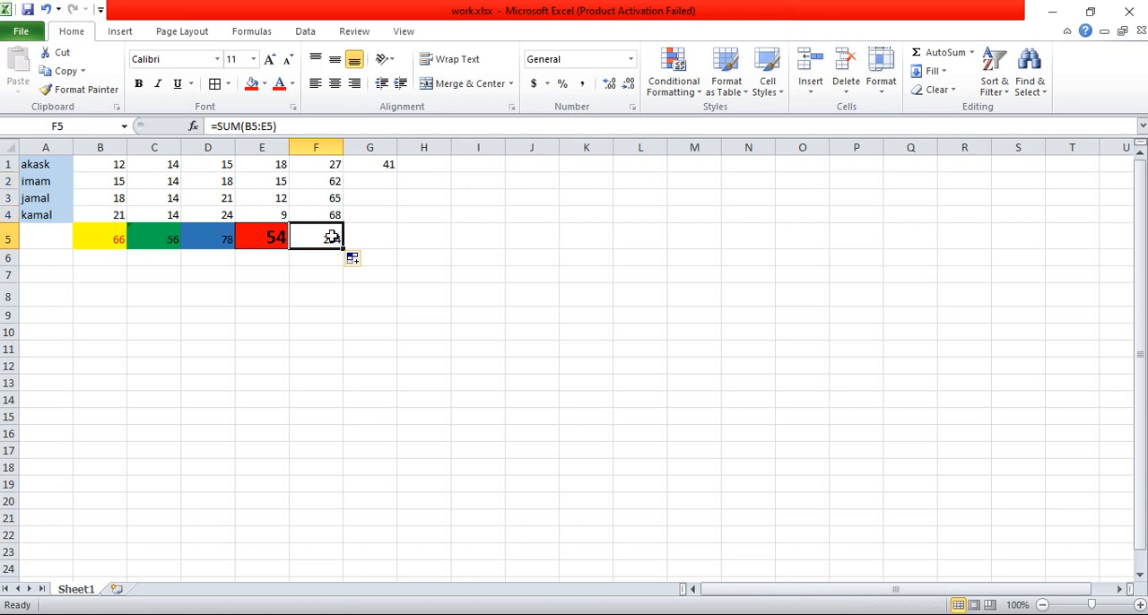
{"action": "left_click", "coordinate": [157, 84]}
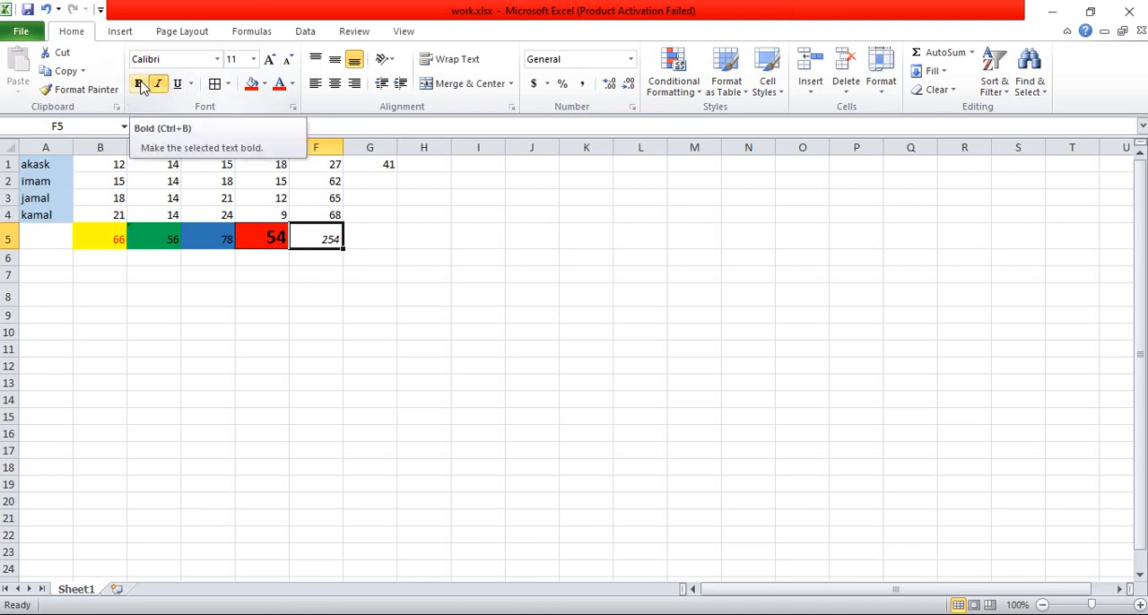
{"action": "left_click", "coordinate": [141, 86]}
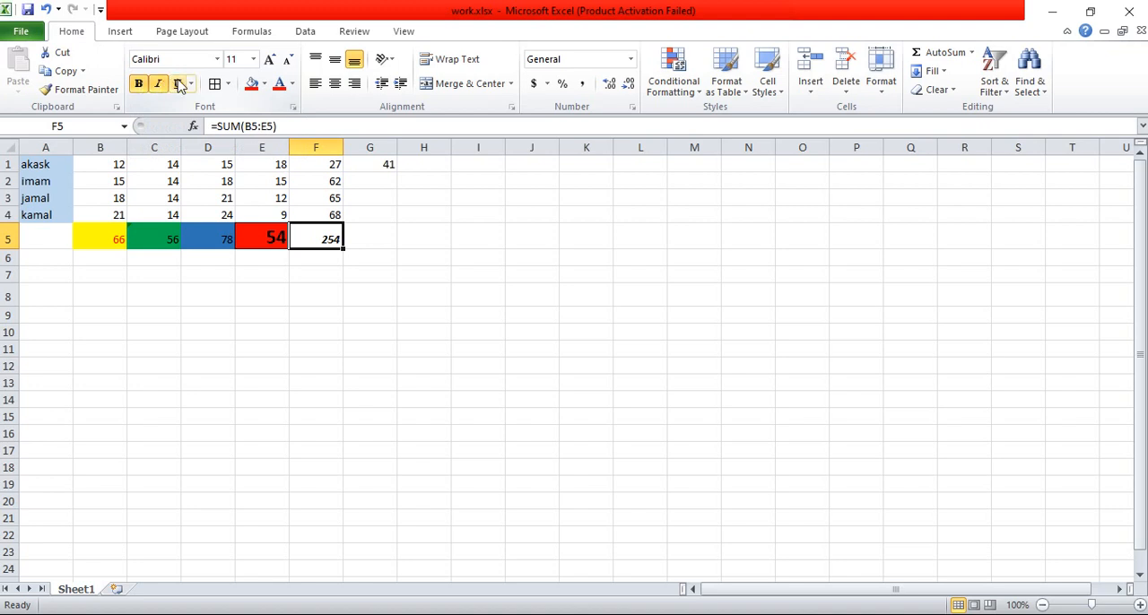
{"action": "left_click", "coordinate": [179, 83]}
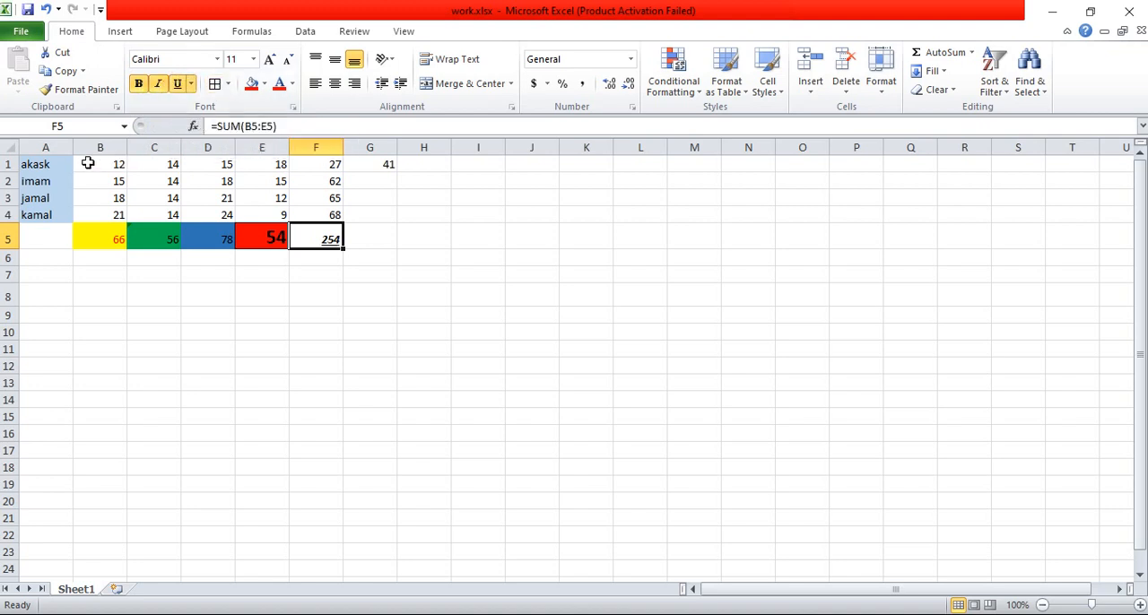
Step: Apply all borders to the table range A1:F5
{"action": "left_click", "coordinate": [55, 163]}
{"action": "left_click_drag", "start_coordinate": [55, 163], "coordinate": [324, 232]}
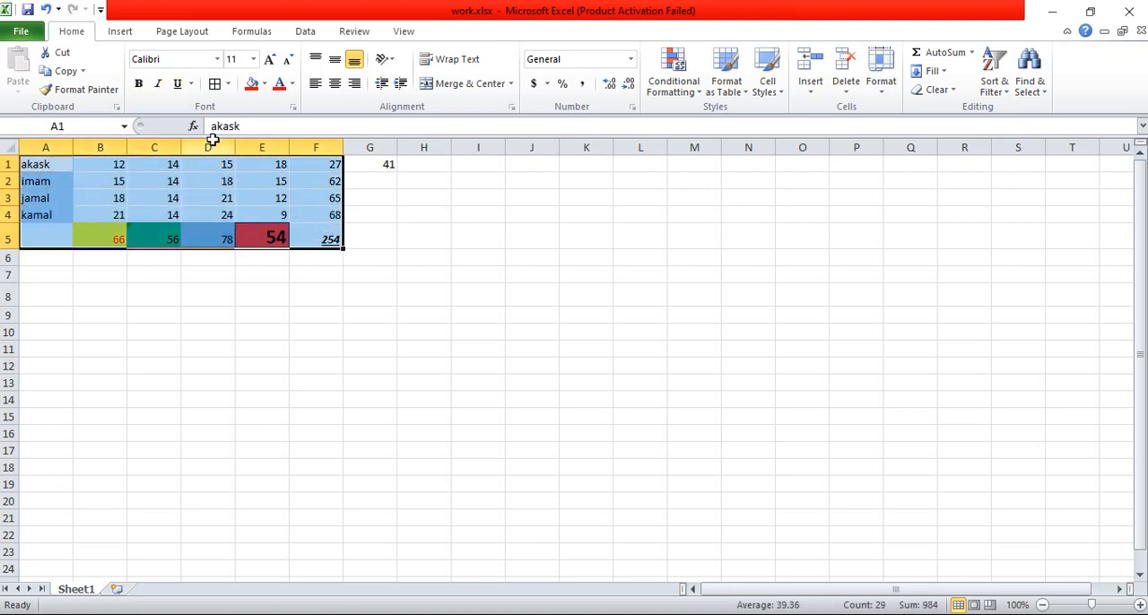
{"action": "left_click", "coordinate": [215, 83]}
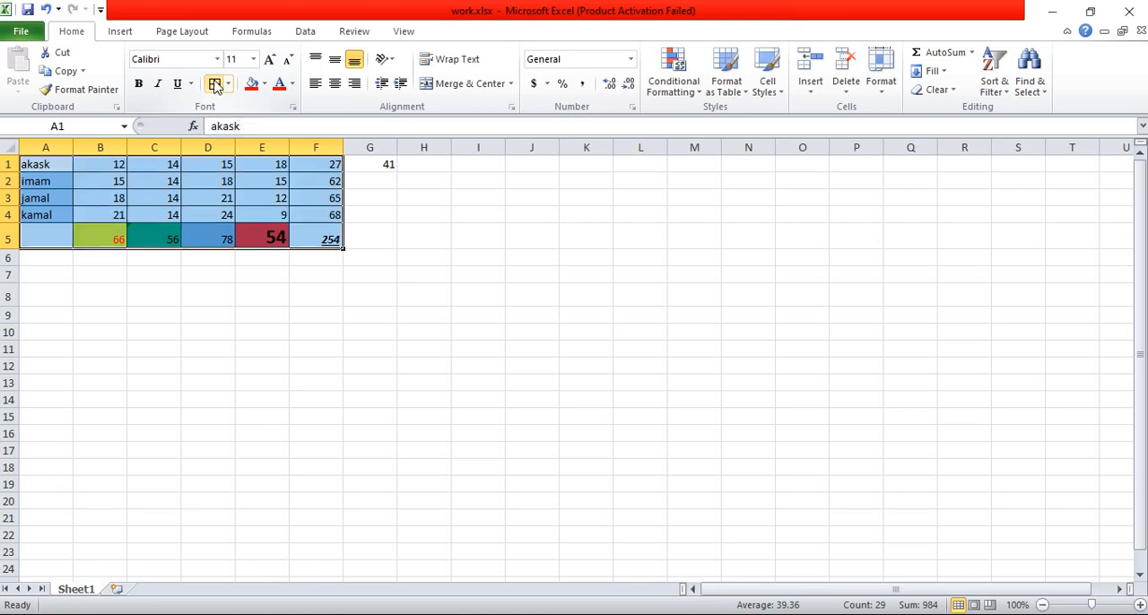
Step: Save the workbook as work.xlsx in the same folder, replacing the existing file
{"action": "left_click", "coordinate": [19, 31]}
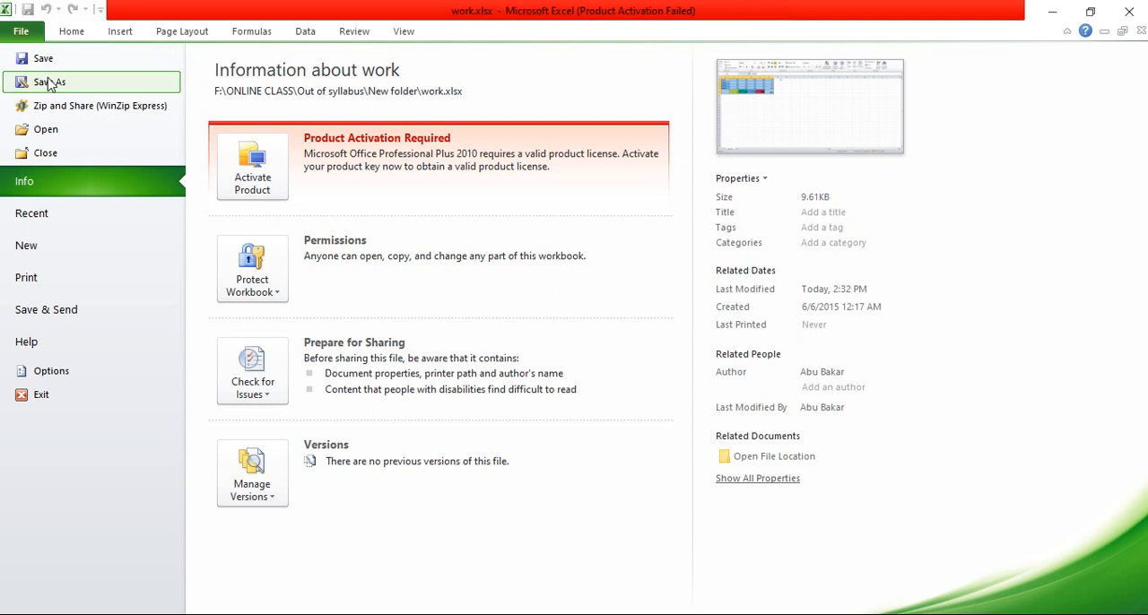
{"action": "key", "text": "Escape"}
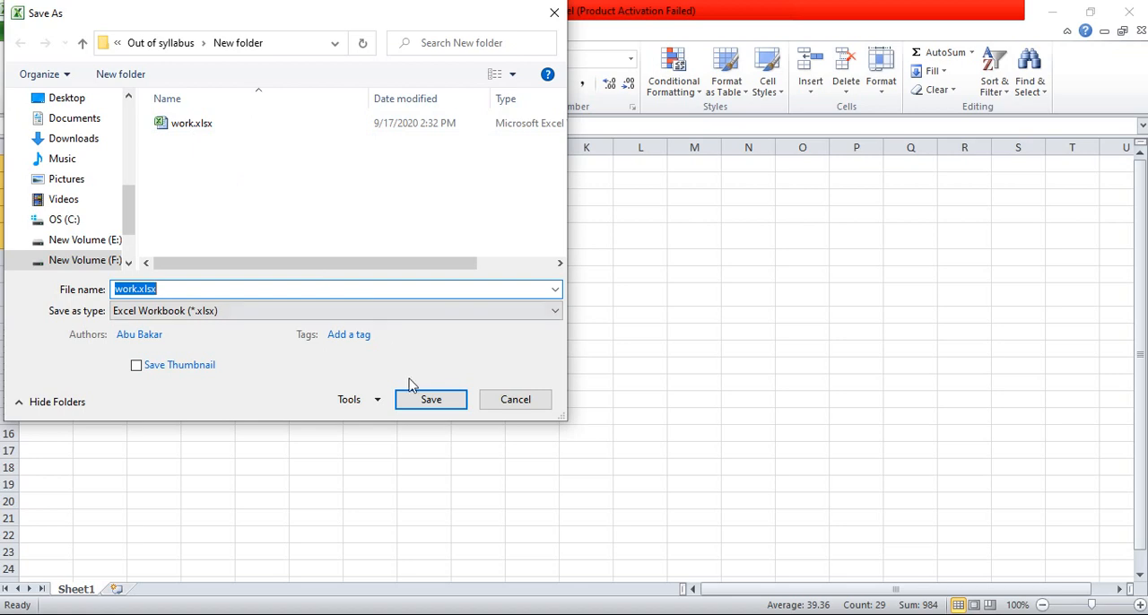
{"action": "left_click", "coordinate": [431, 402]}
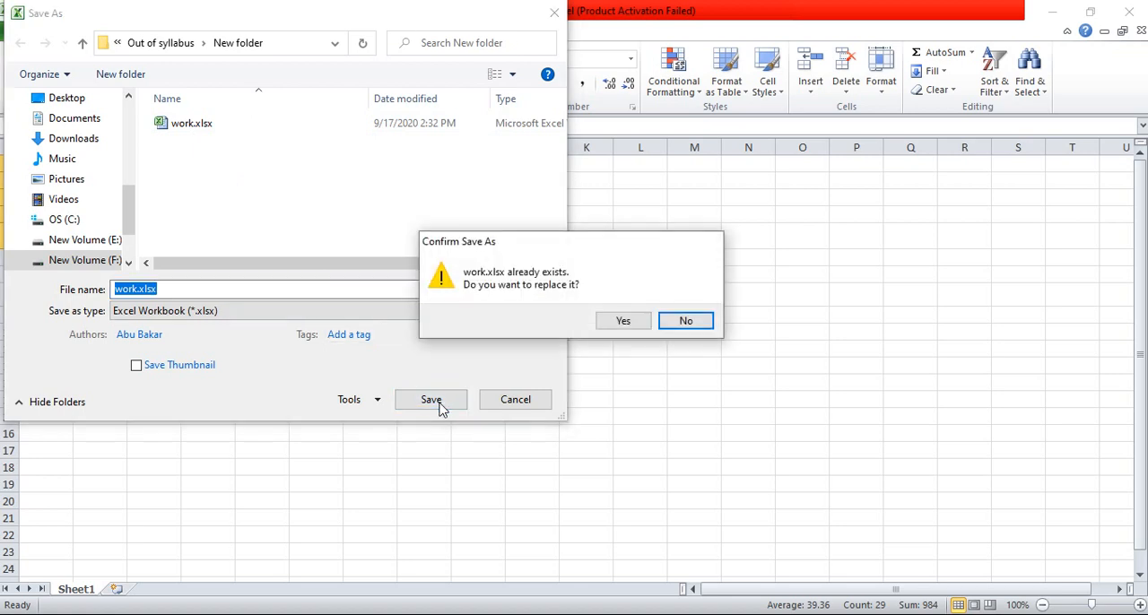
{"action": "left_click", "coordinate": [625, 322]}
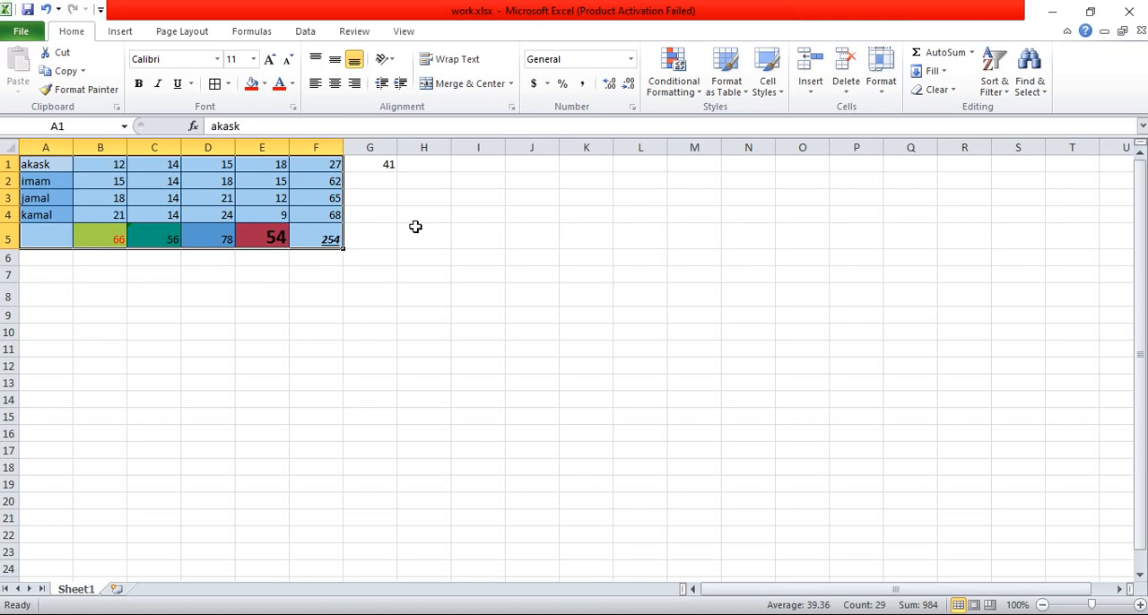
Step: Insert the picture images (52).jpg from the Downloads folder into the sheet
{"action": "left_click", "coordinate": [124, 33]}
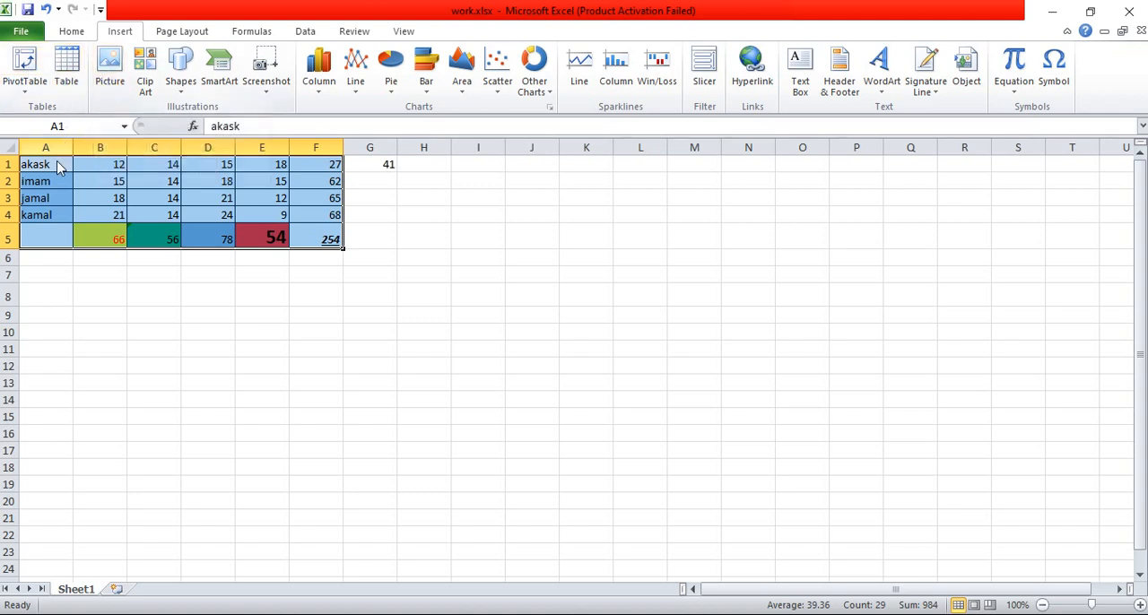
{"action": "left_click", "coordinate": [109, 70]}
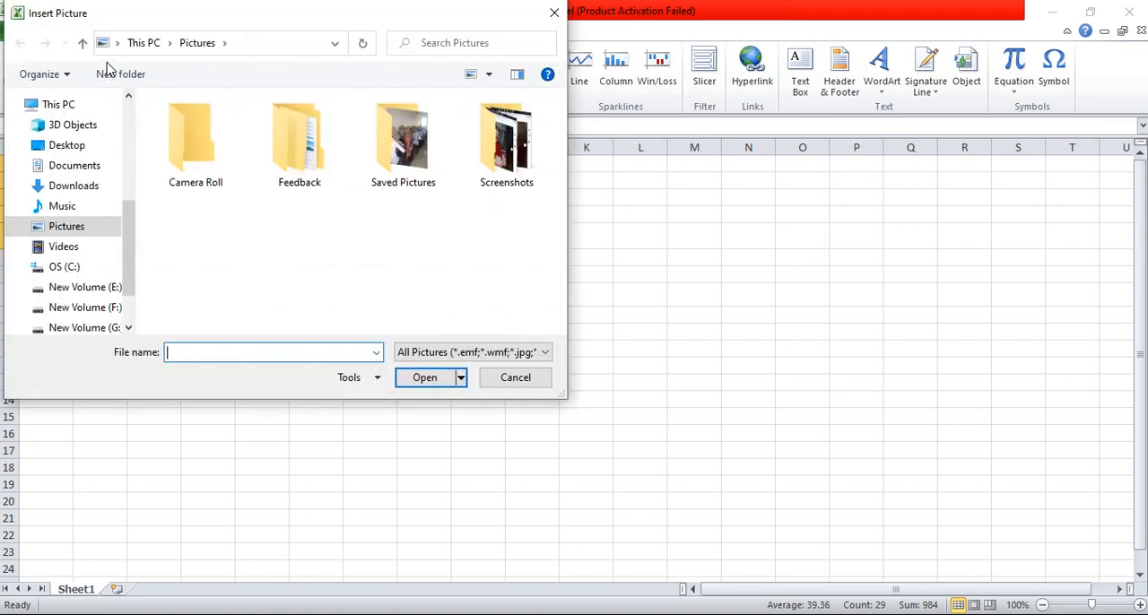
{"action": "left_click", "coordinate": [71, 187]}
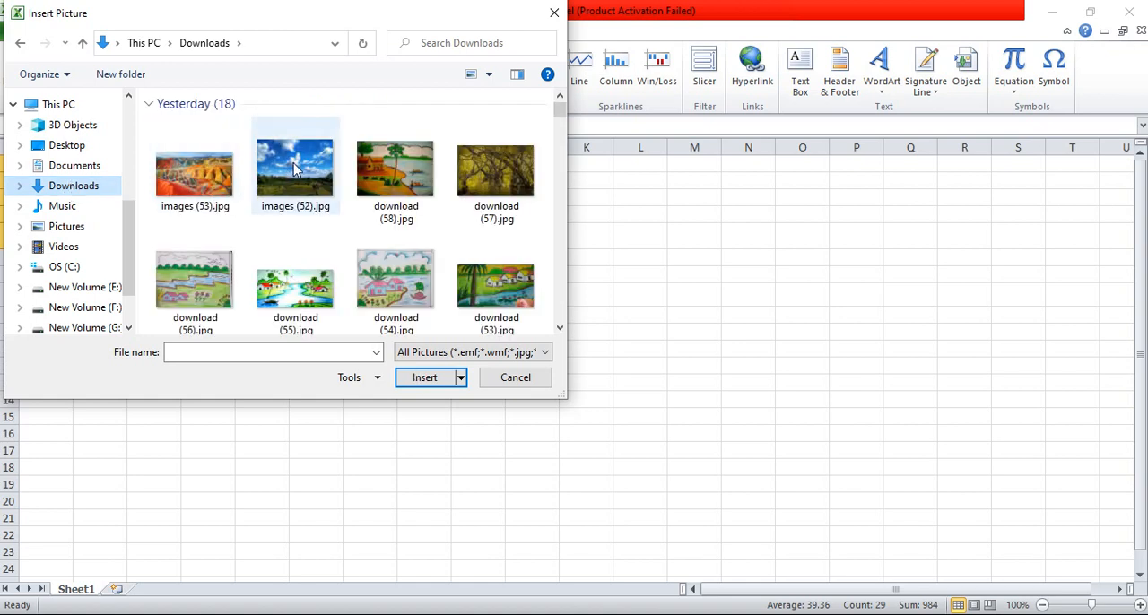
{"action": "double_click", "coordinate": [295, 168]}
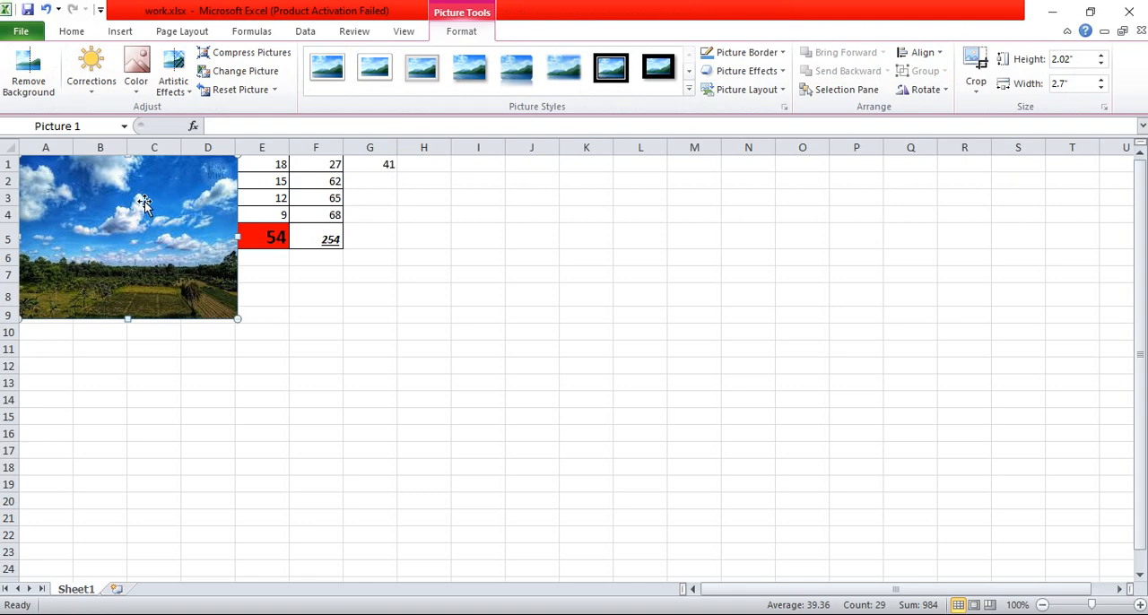
Step: Move the landscape picture directly below the table and widen it to about 4.02 inches, spanning columns A to F
{"action": "left_click_drag", "start_coordinate": [144, 203], "coordinate": [144, 308]}
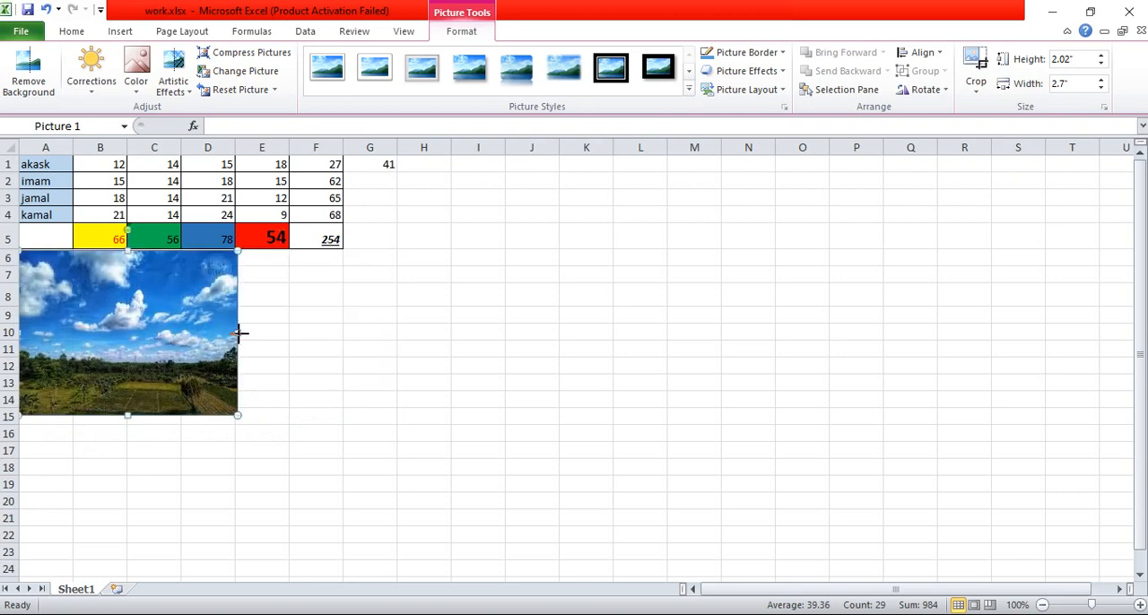
{"action": "left_click_drag", "start_coordinate": [237, 333], "coordinate": [345, 323]}
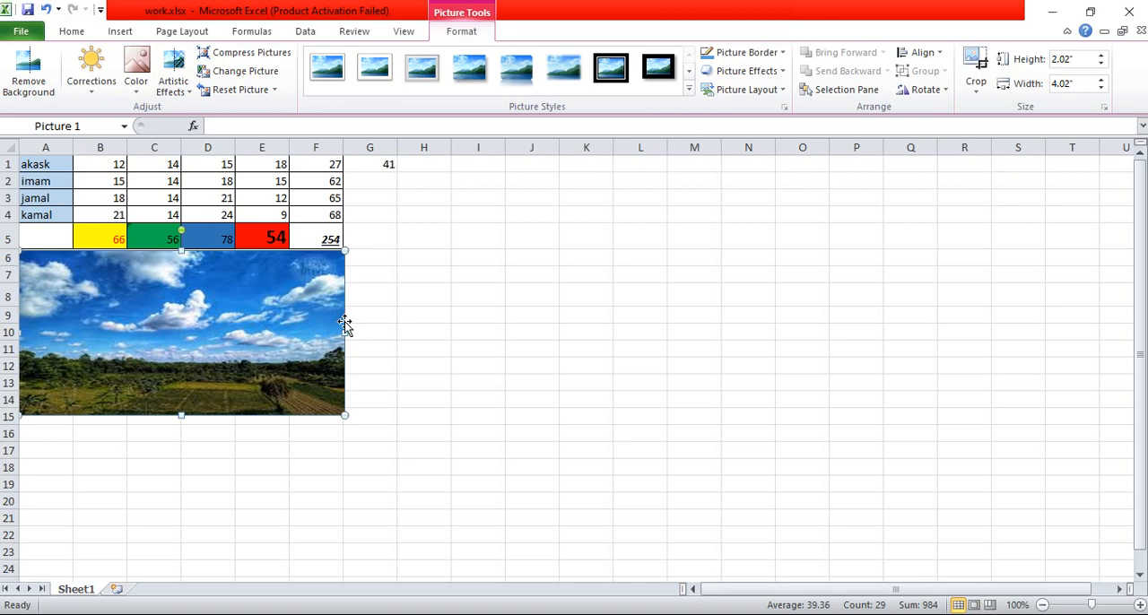
Step: Make the names in cells A1:A4 bold and set their font to Arial Black
{"action": "left_click", "coordinate": [34, 166]}
{"action": "left_click_drag", "start_coordinate": [34, 175], "coordinate": [42, 213]}
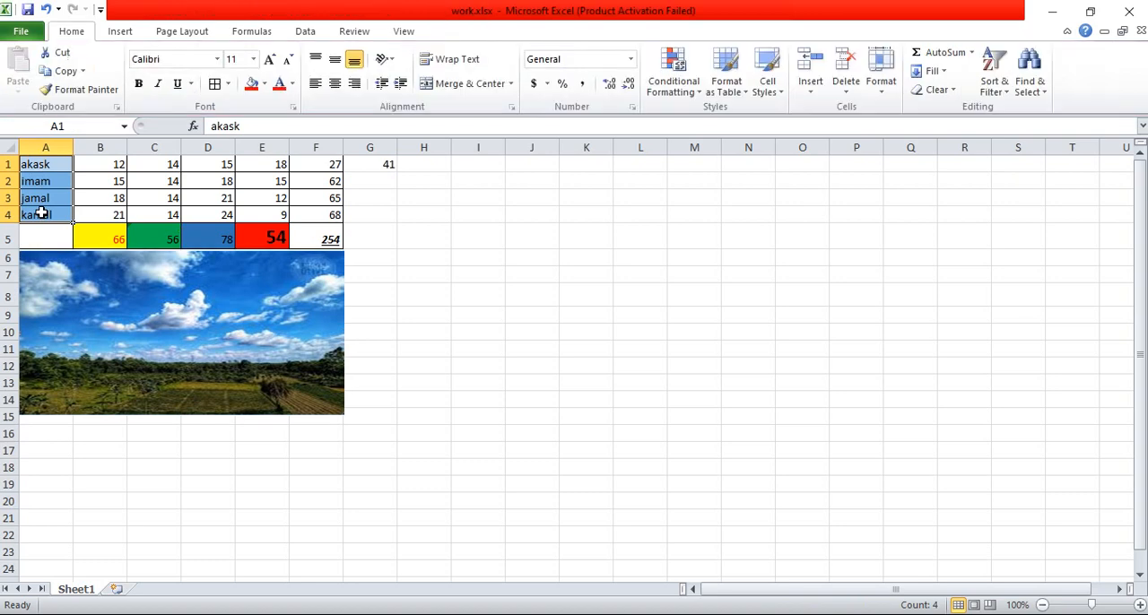
{"action": "left_click", "coordinate": [138, 86]}
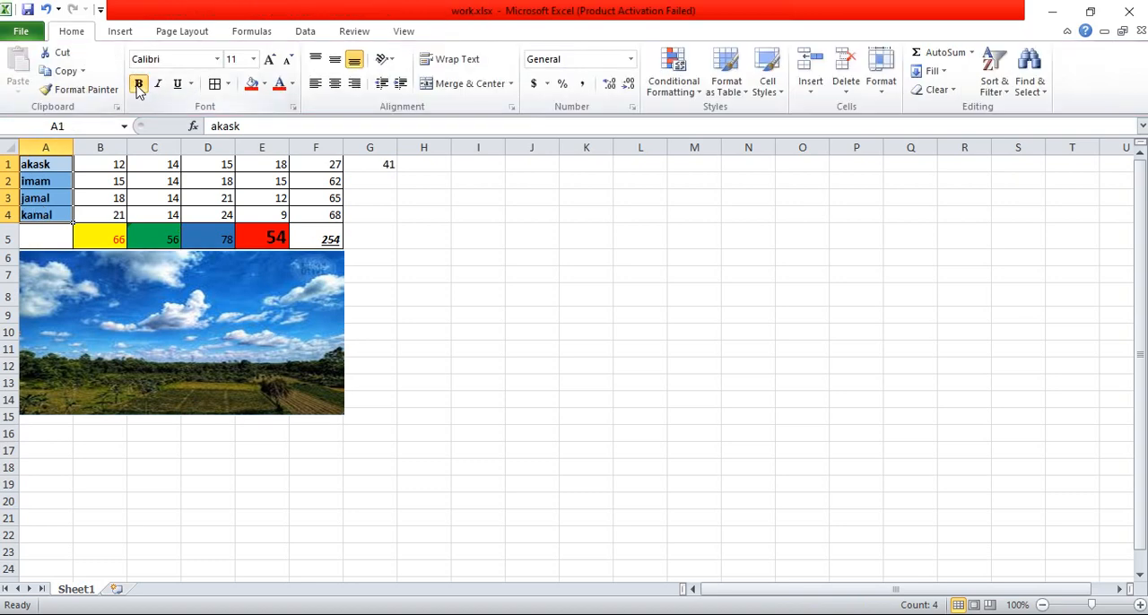
{"action": "left_click", "coordinate": [218, 60]}
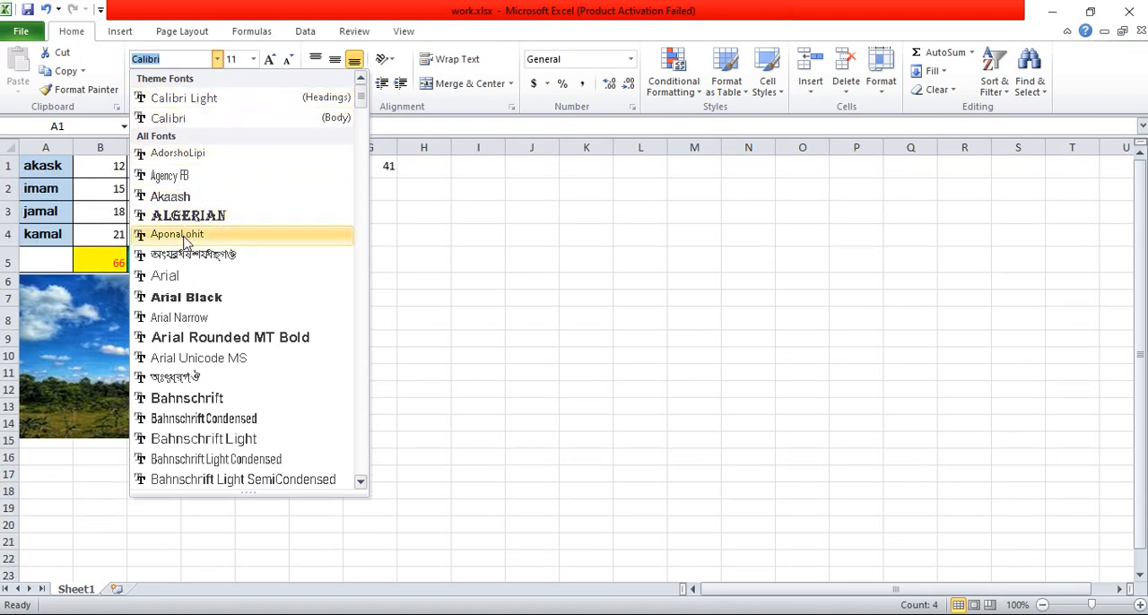
{"action": "left_click", "coordinate": [176, 302]}
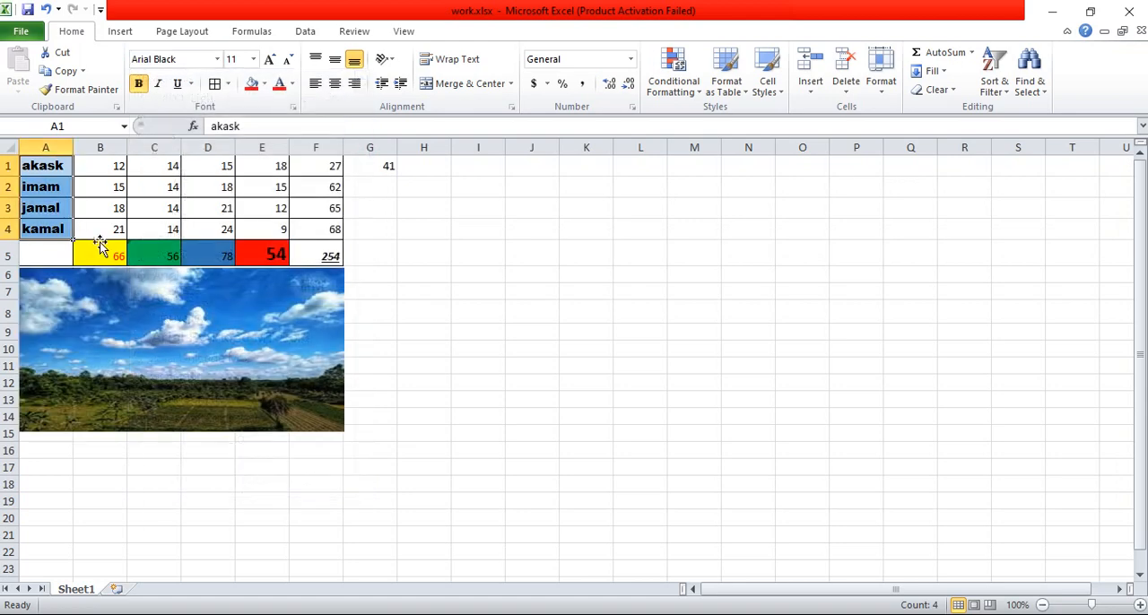
Step: Set the font size of the coloured column totals in cells B5:E5 to 24
{"action": "left_click_drag", "start_coordinate": [97, 247], "coordinate": [247, 242]}
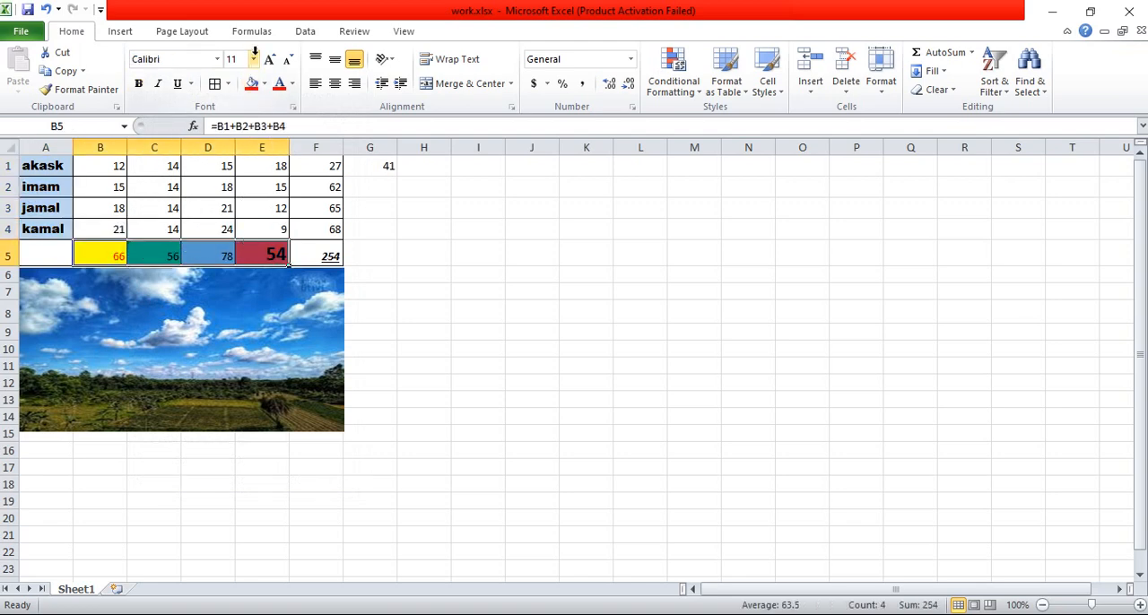
{"action": "left_click", "coordinate": [255, 60]}
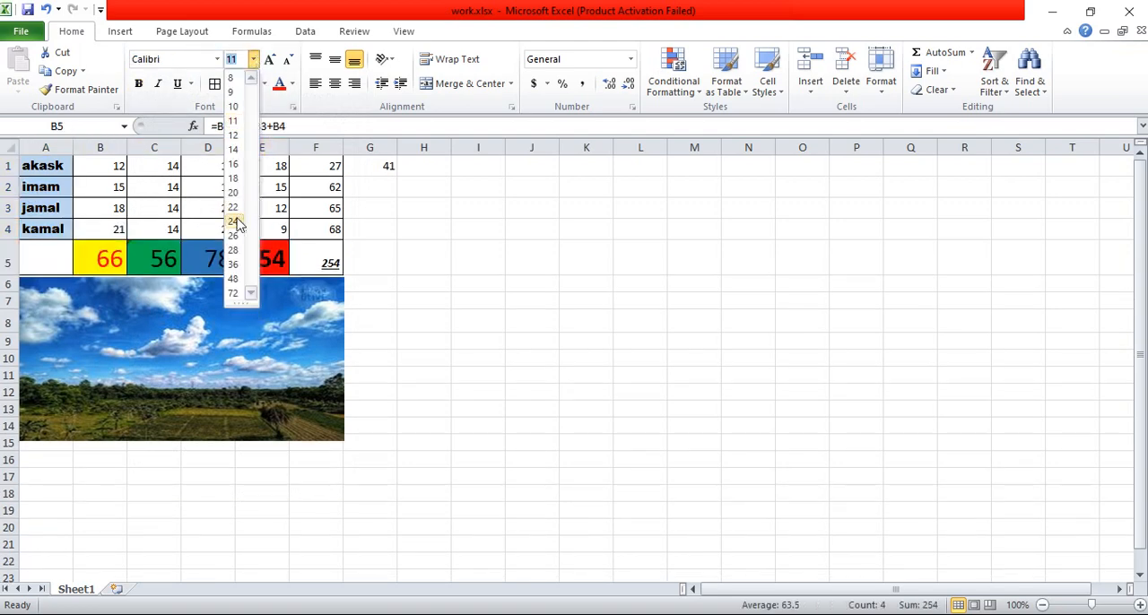
{"action": "left_click", "coordinate": [236, 223]}
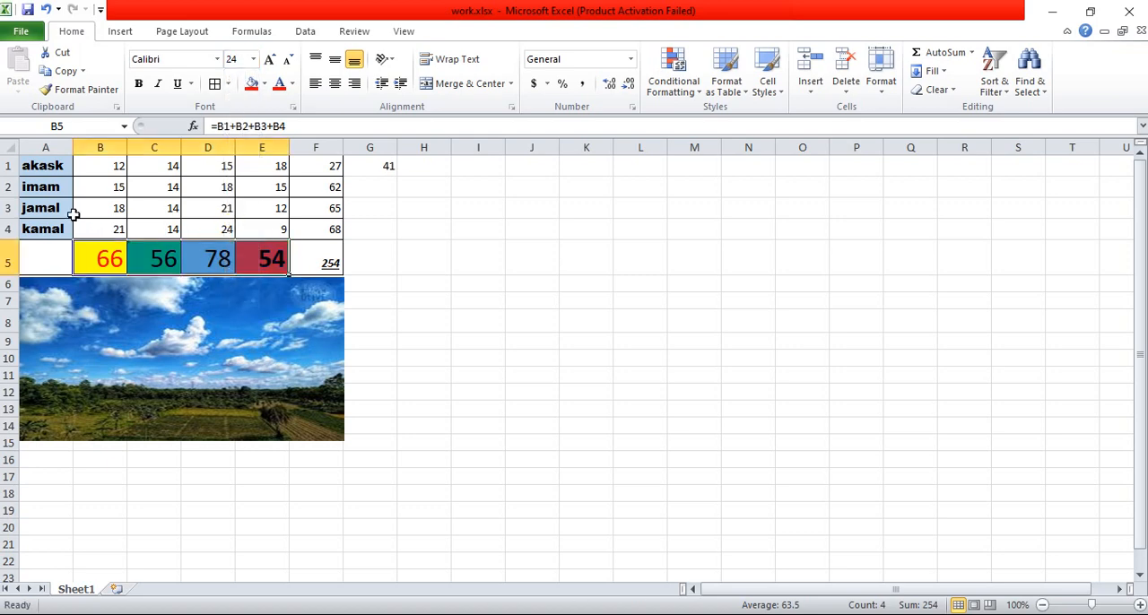
Step: Enter the label Total in cell A5
{"action": "left_click", "coordinate": [40, 256]}
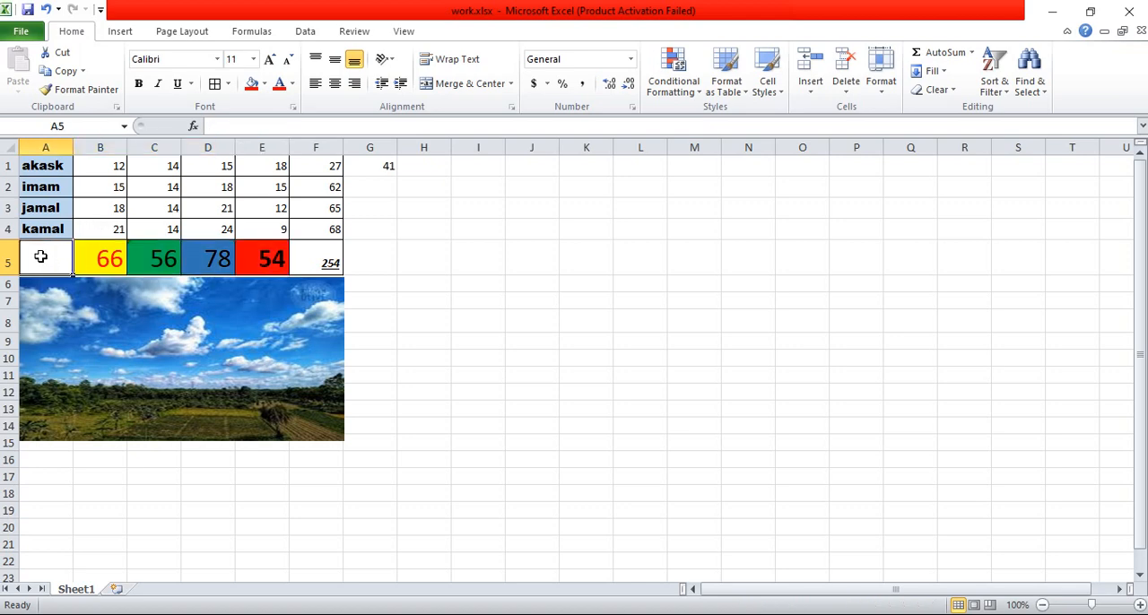
{"action": "type", "text": "To"}
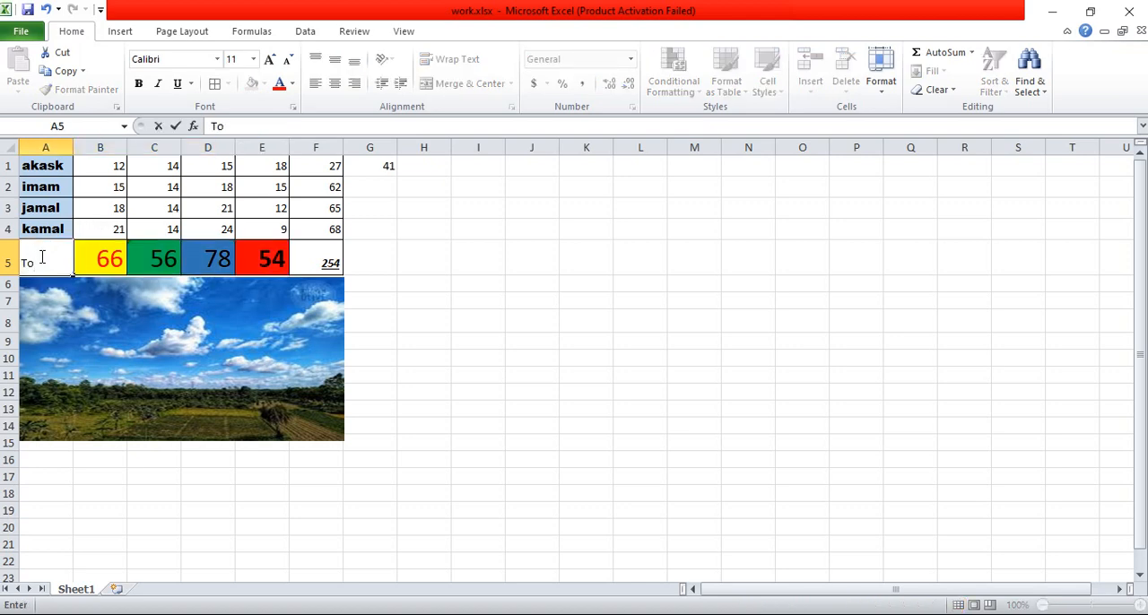
{"action": "type", "text": "tal"}
{"action": "key", "text": "ctrl+Return"}
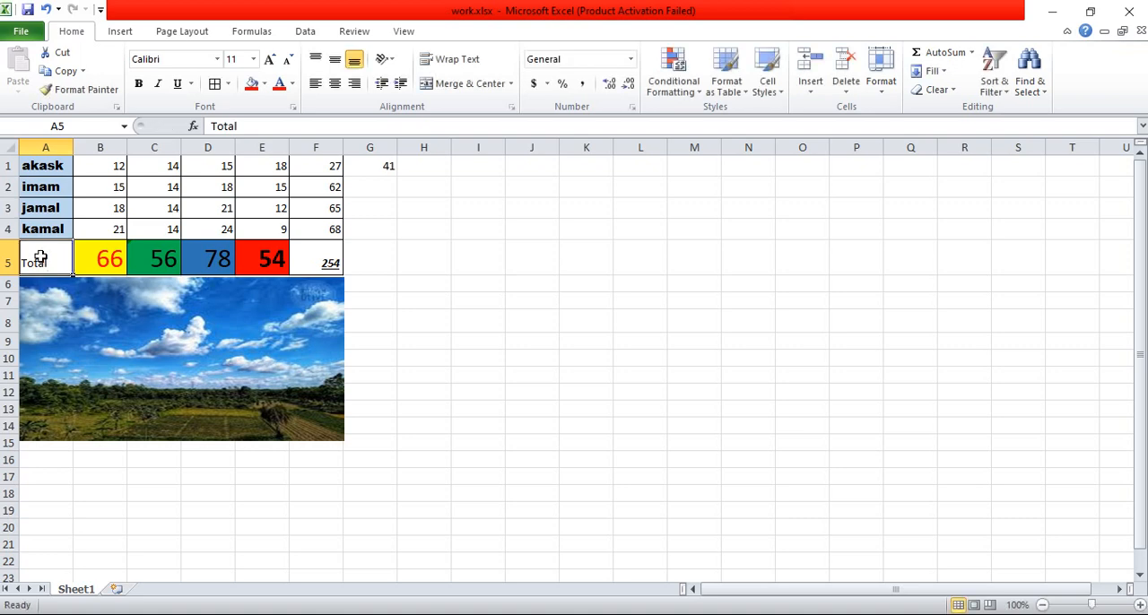
Step: Centre the Total label in cell A5 horizontally and vertically, and make it bold
{"action": "left_click", "coordinate": [333, 84]}
{"action": "left_click", "coordinate": [334, 61]}
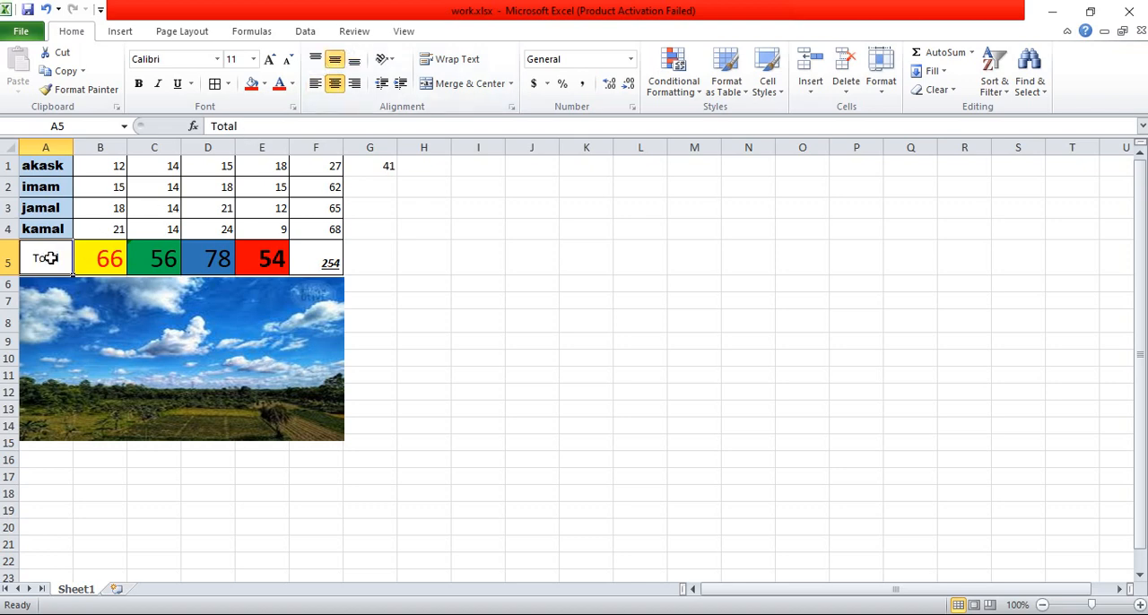
{"action": "left_click", "coordinate": [138, 84]}
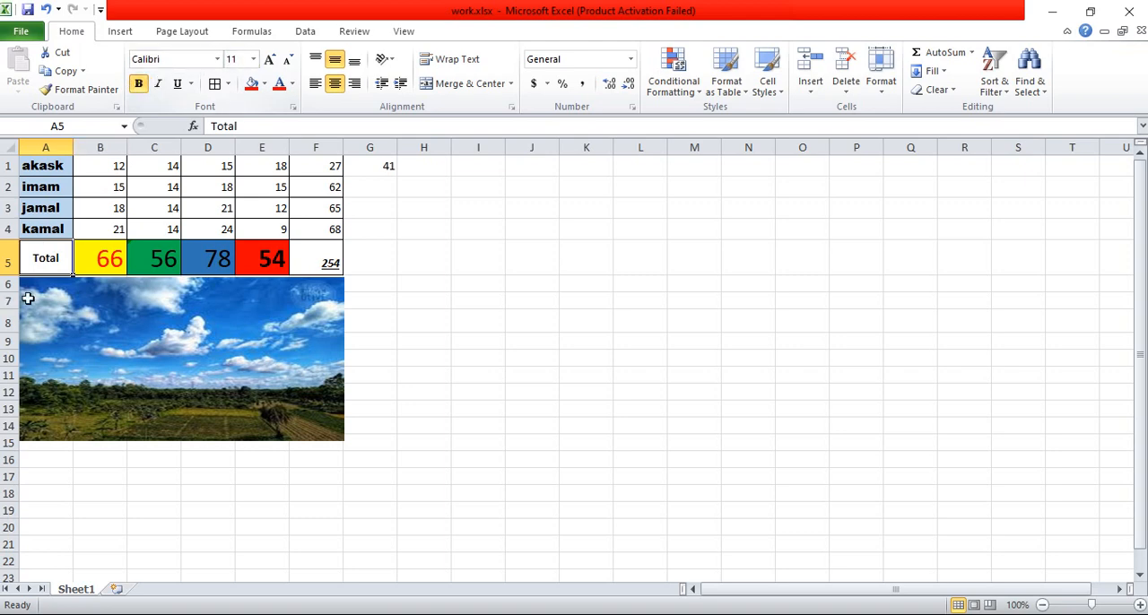
{"action": "left_click", "coordinate": [98, 255]}
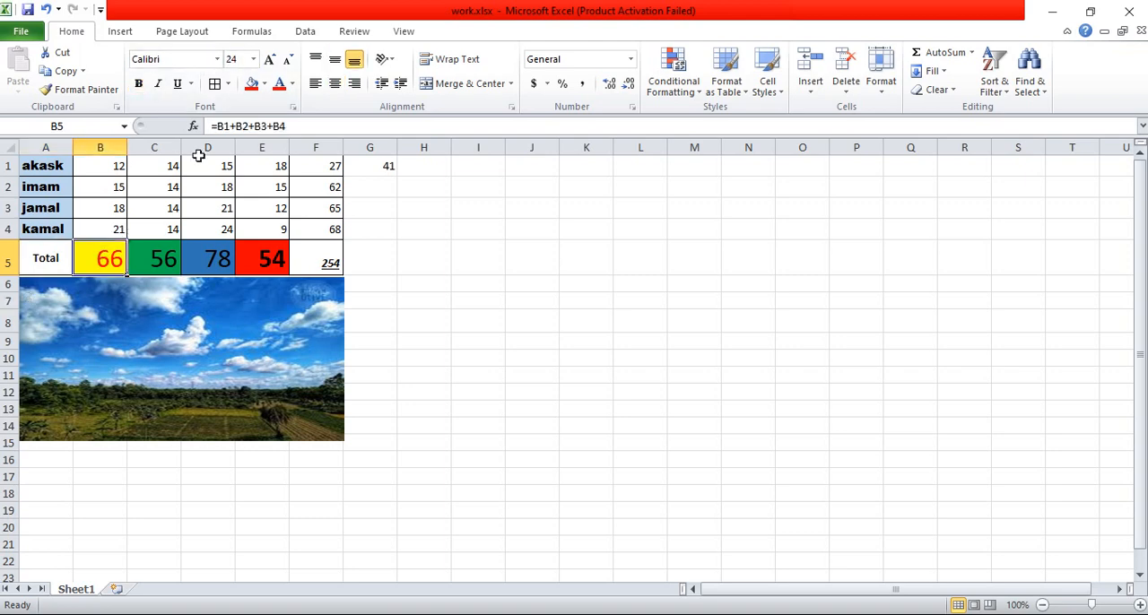
Step: Set the Total label in cell A5 to font size 24 and widen column A to fit the enlarged text
{"action": "left_click", "coordinate": [56, 258]}
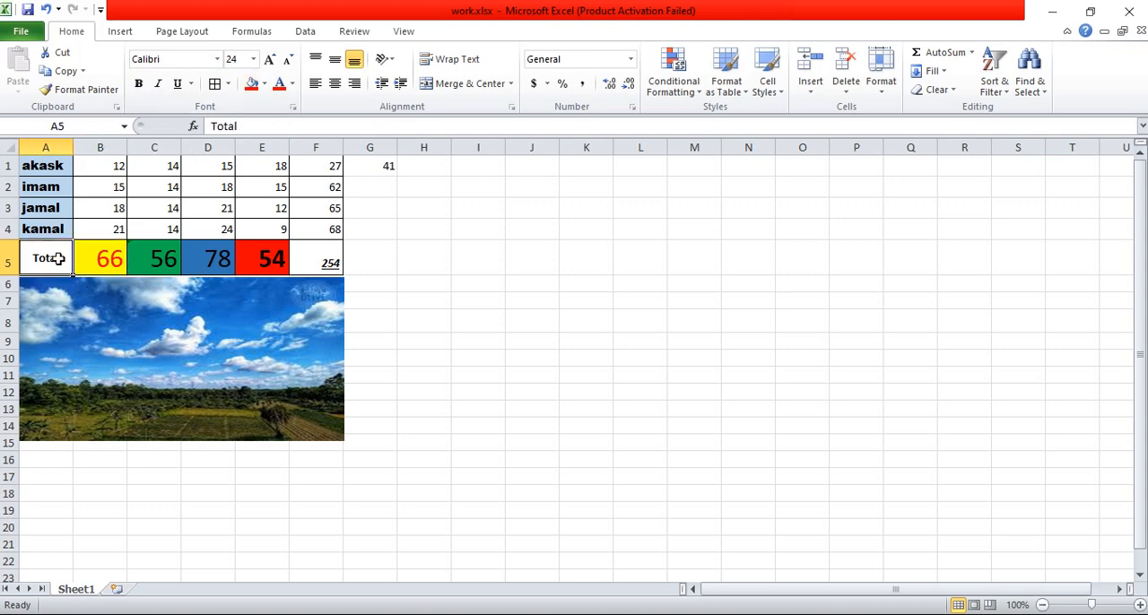
{"action": "left_click", "coordinate": [255, 59]}
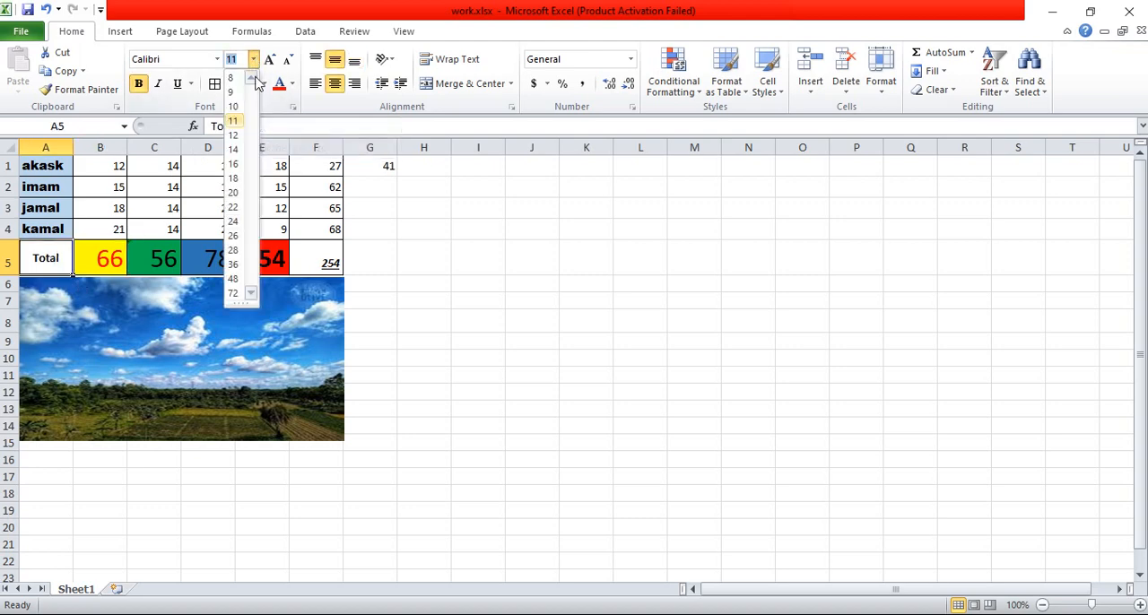
{"action": "left_click", "coordinate": [234, 221]}
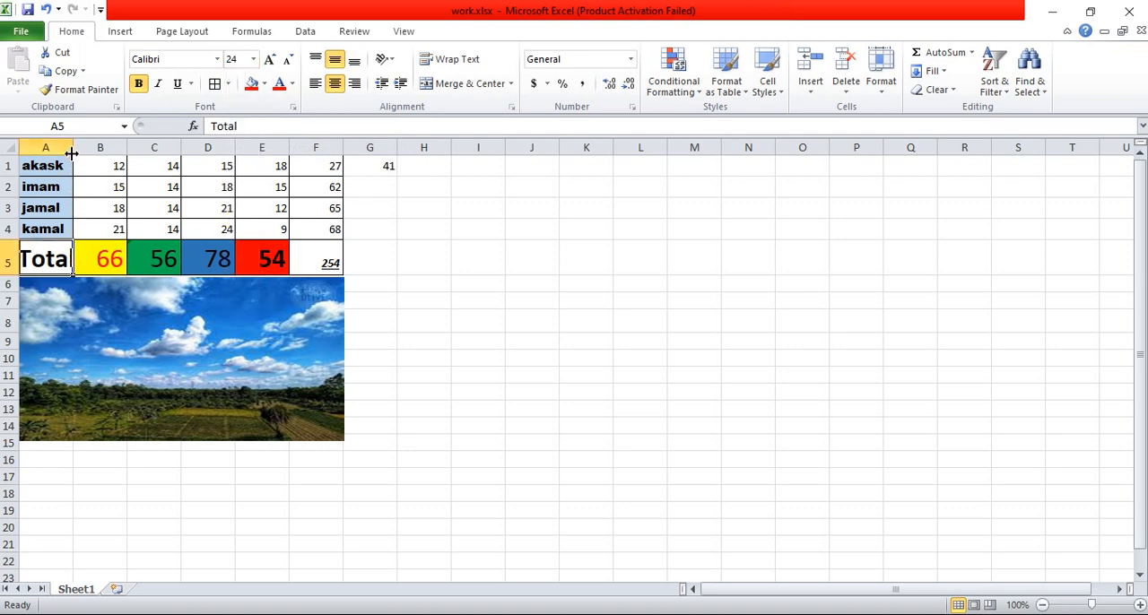
{"action": "left_click_drag", "start_coordinate": [71, 153], "coordinate": [84, 153]}
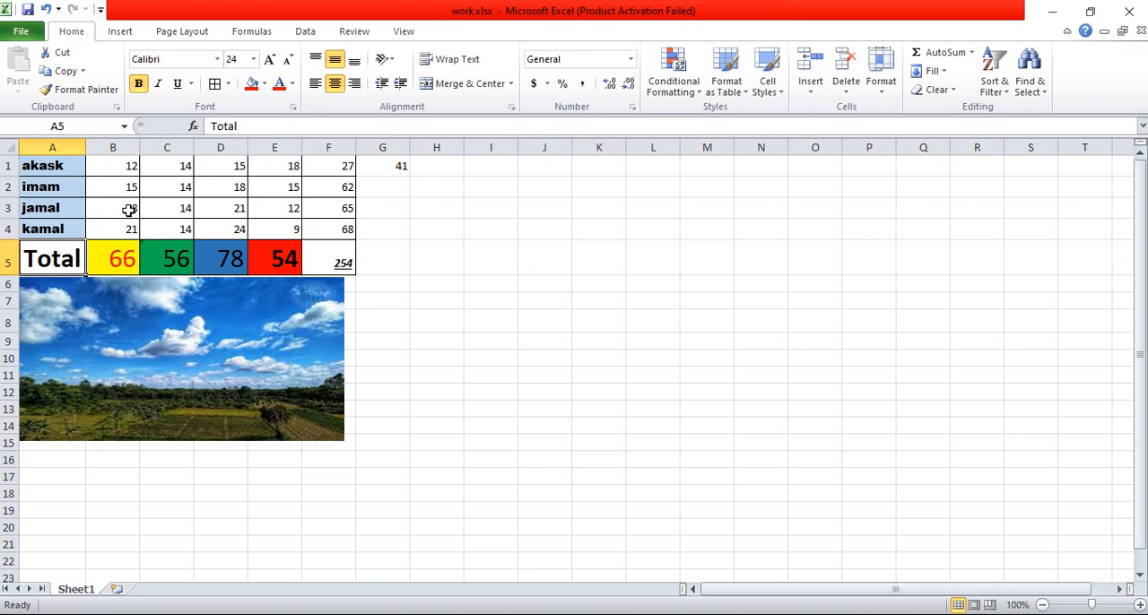
Step: Centre the contents of column B and cells C1:C5 both horizontally and vertically
{"action": "left_click", "coordinate": [122, 148]}
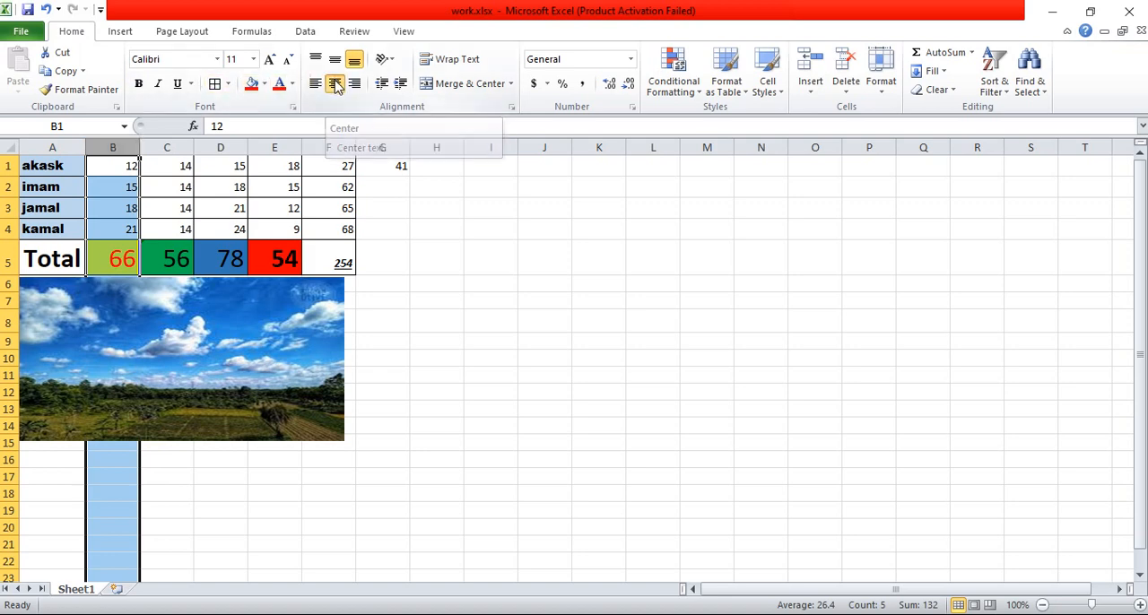
{"action": "left_click", "coordinate": [335, 84]}
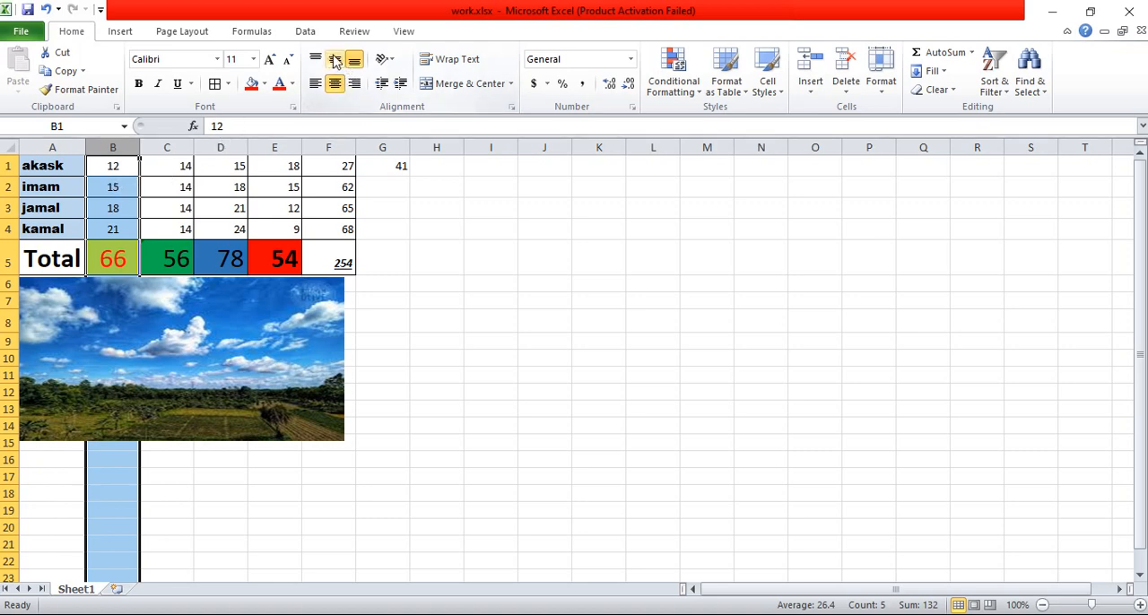
{"action": "left_click", "coordinate": [335, 60]}
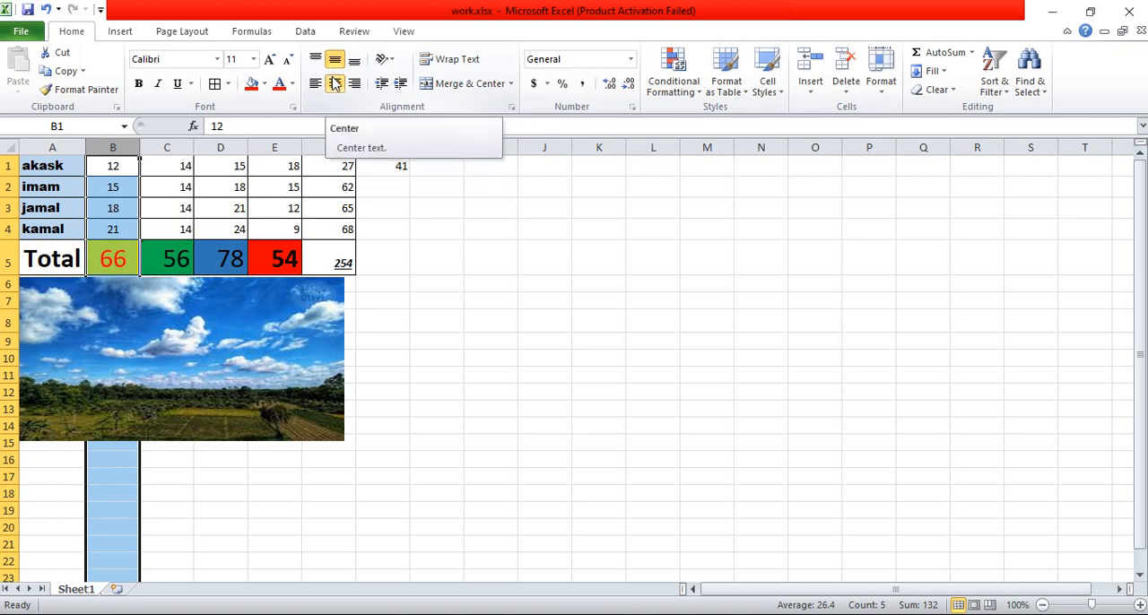
{"action": "left_click", "coordinate": [174, 167]}
{"action": "left_click_drag", "start_coordinate": [174, 167], "coordinate": [174, 256]}
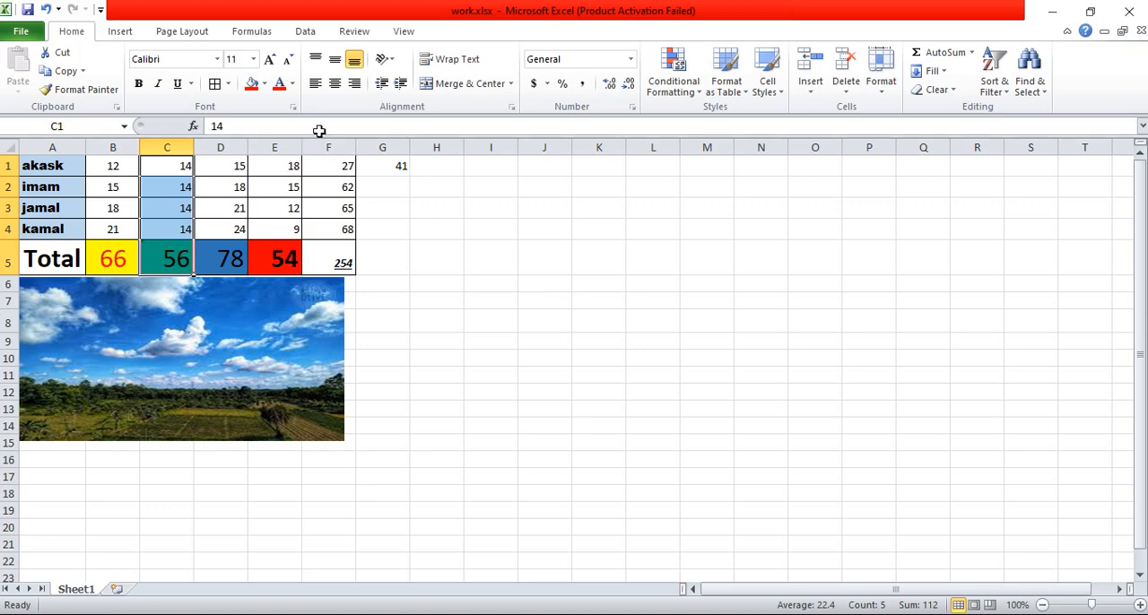
{"action": "left_click", "coordinate": [334, 90]}
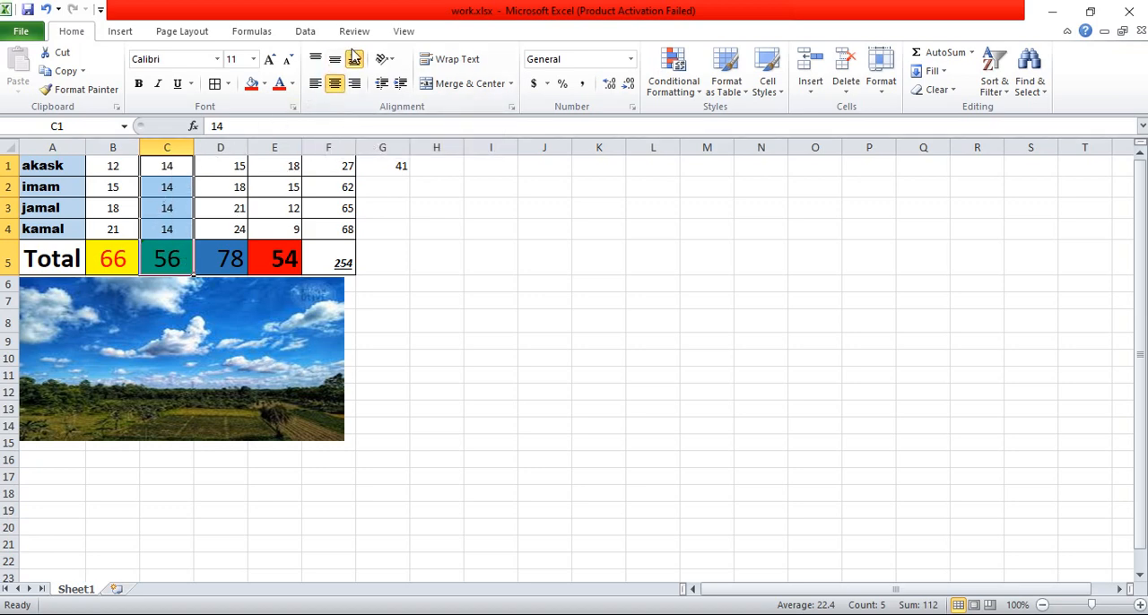
{"action": "left_click", "coordinate": [333, 65]}
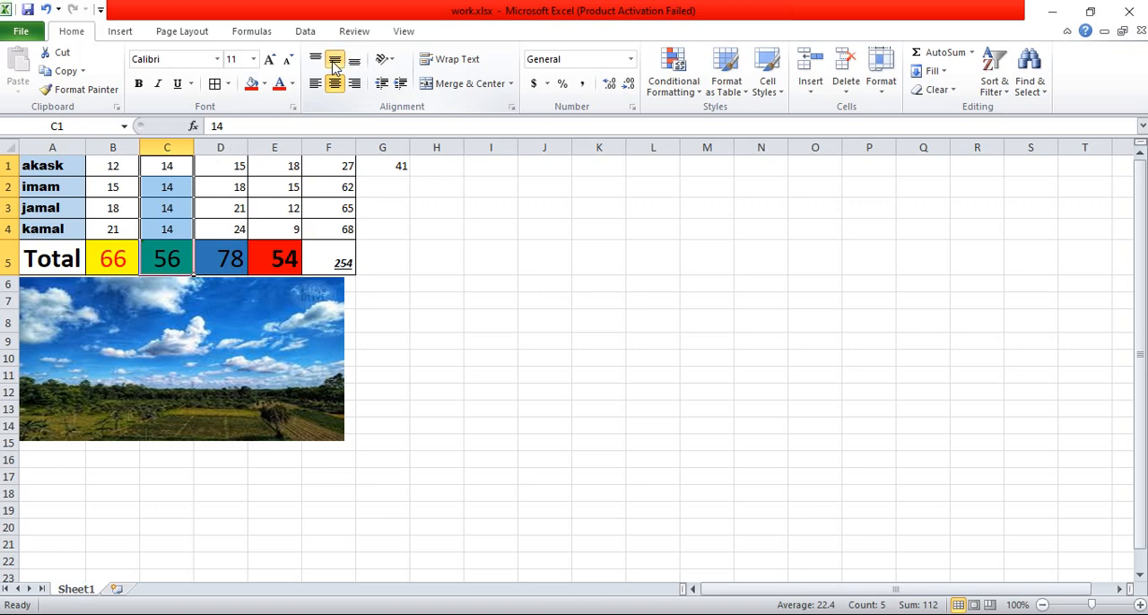
Step: Centre the contents of columns D, E and F both horizontally and vertically
{"action": "left_click", "coordinate": [231, 148]}
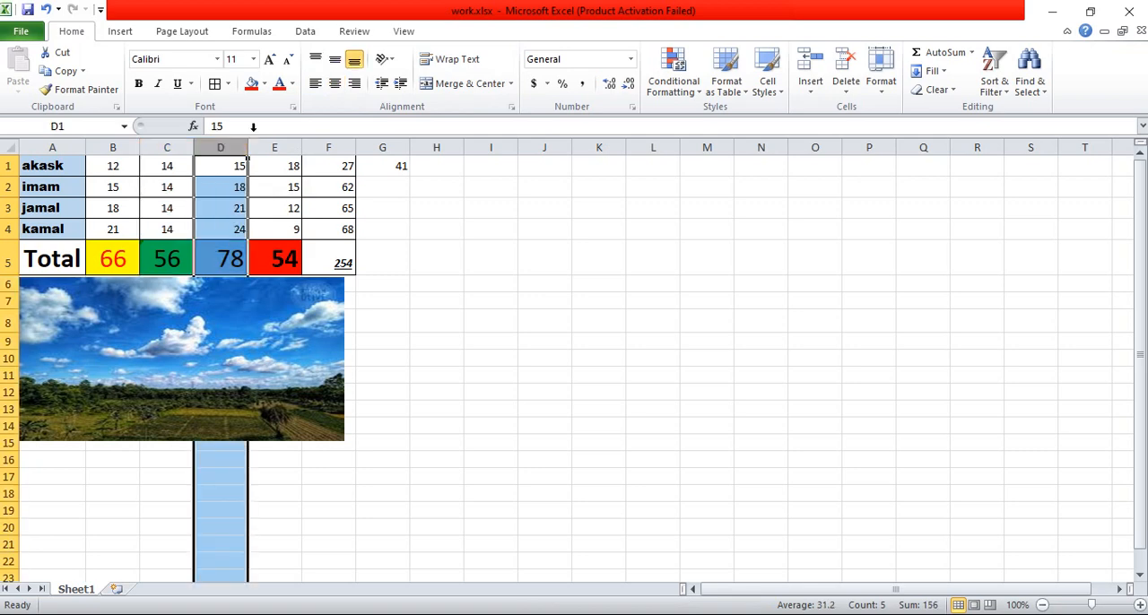
{"action": "left_click", "coordinate": [336, 83]}
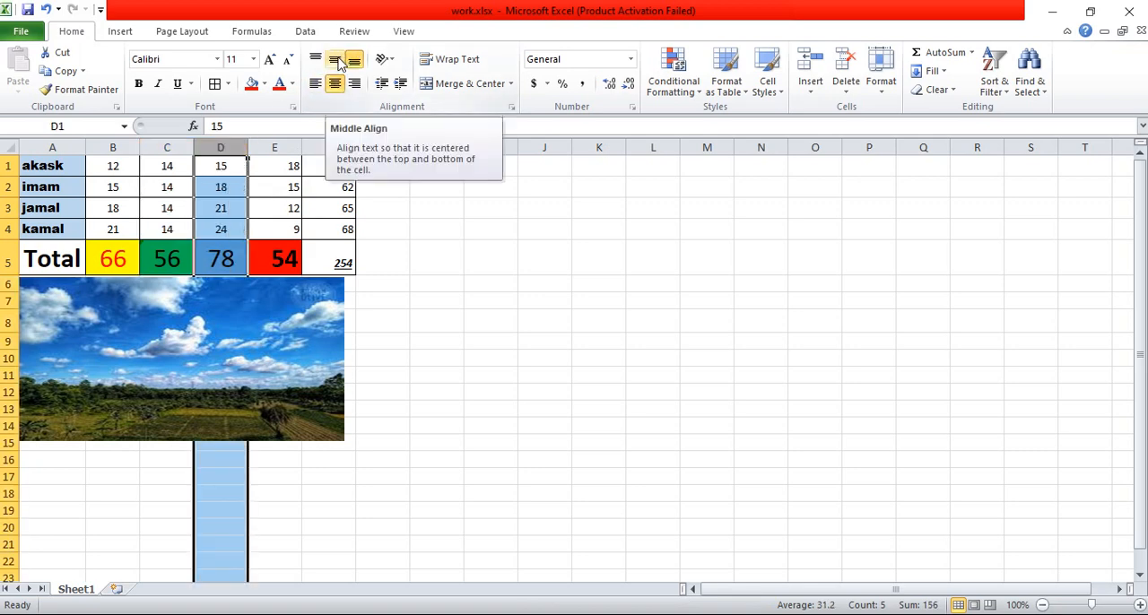
{"action": "left_click", "coordinate": [336, 61]}
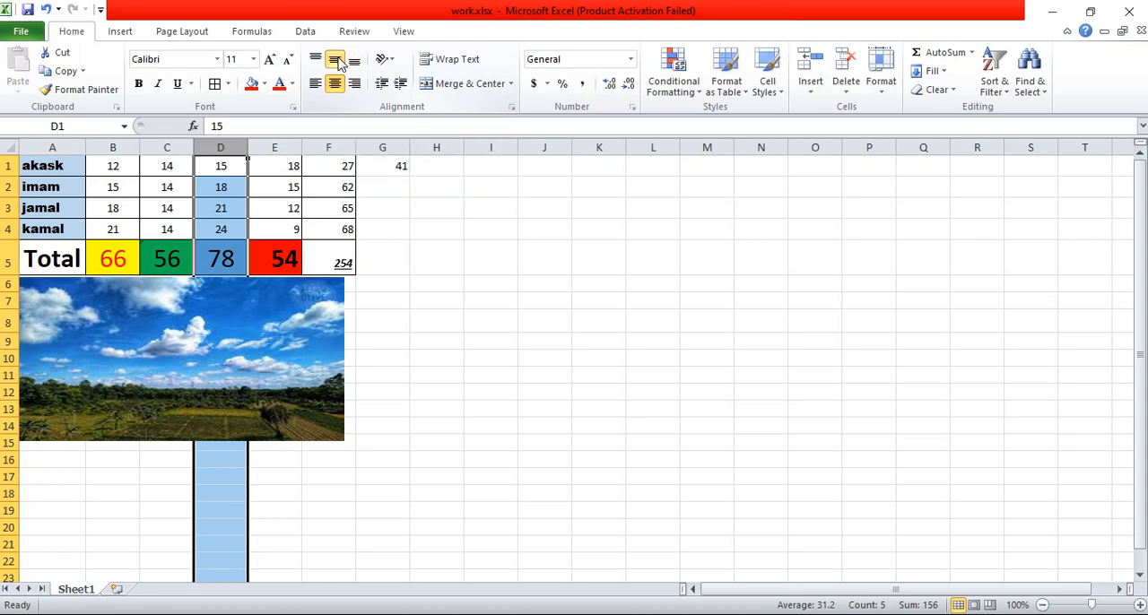
{"action": "left_click", "coordinate": [280, 149]}
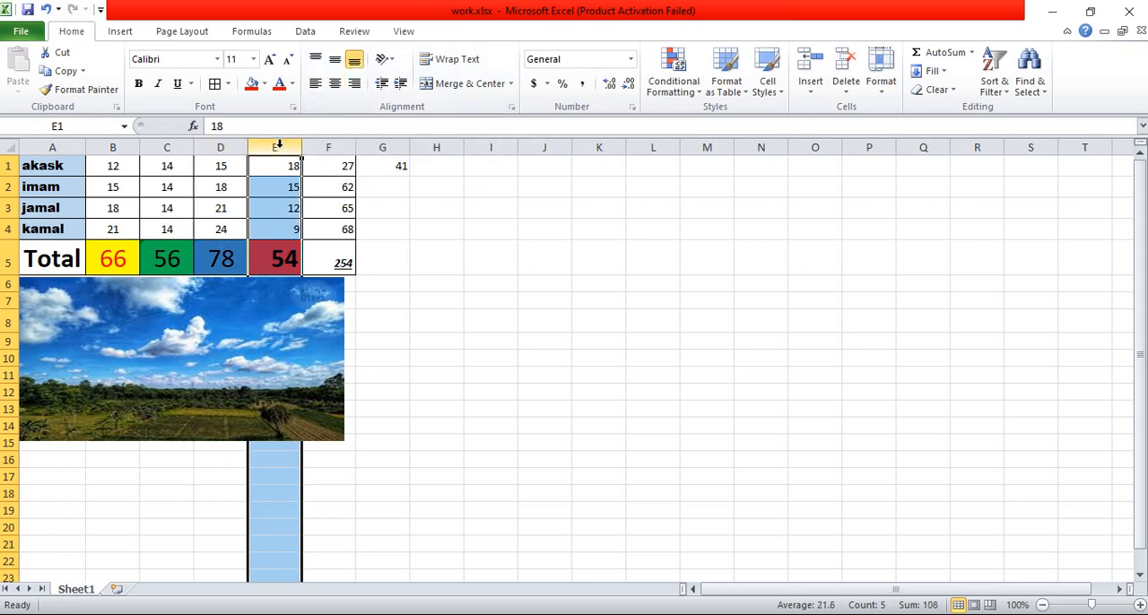
{"action": "left_click", "coordinate": [334, 83]}
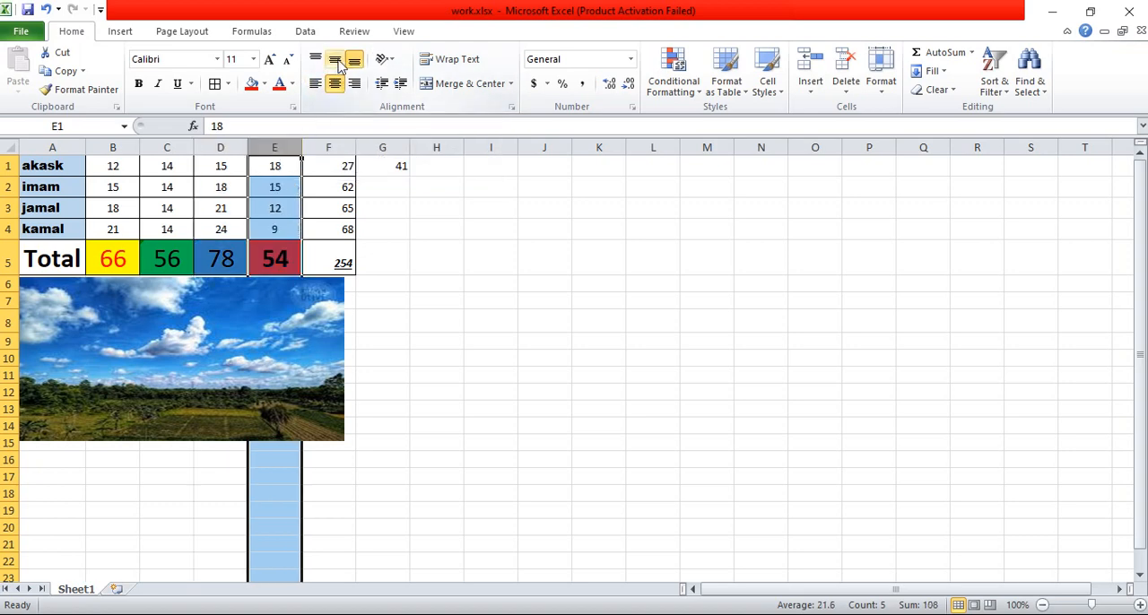
{"action": "left_click", "coordinate": [335, 60]}
{"action": "left_click", "coordinate": [346, 147]}
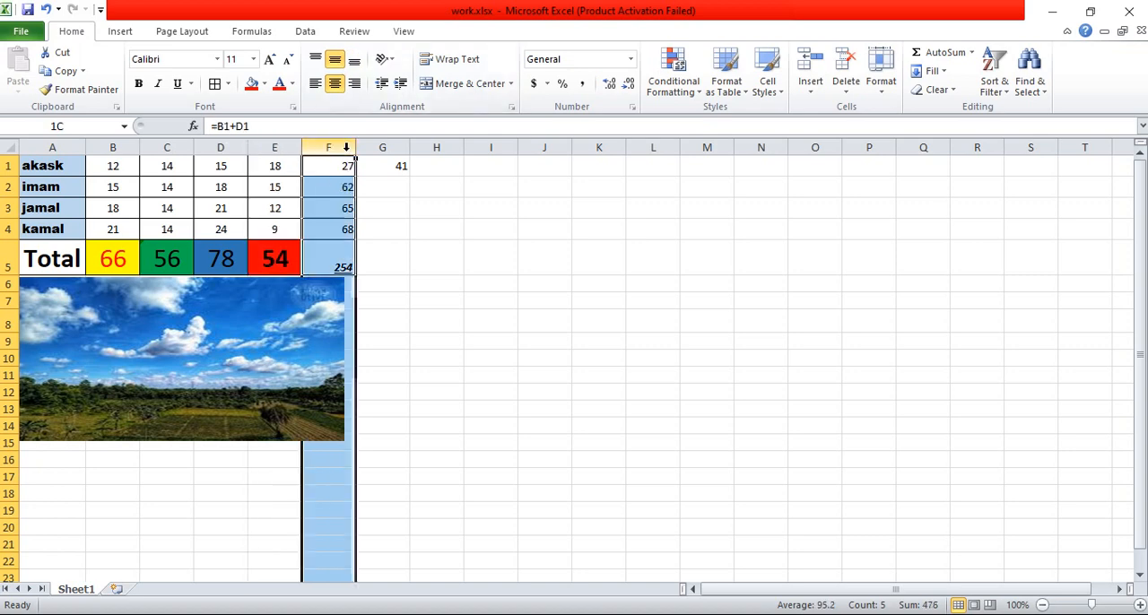
{"action": "left_click", "coordinate": [335, 83]}
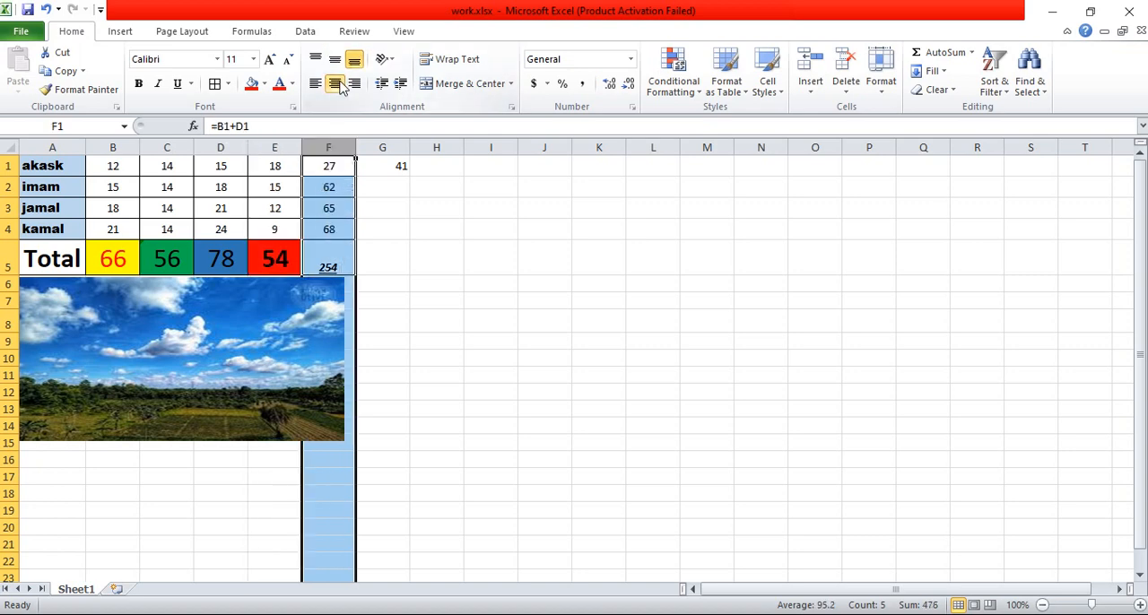
{"action": "left_click", "coordinate": [335, 60]}
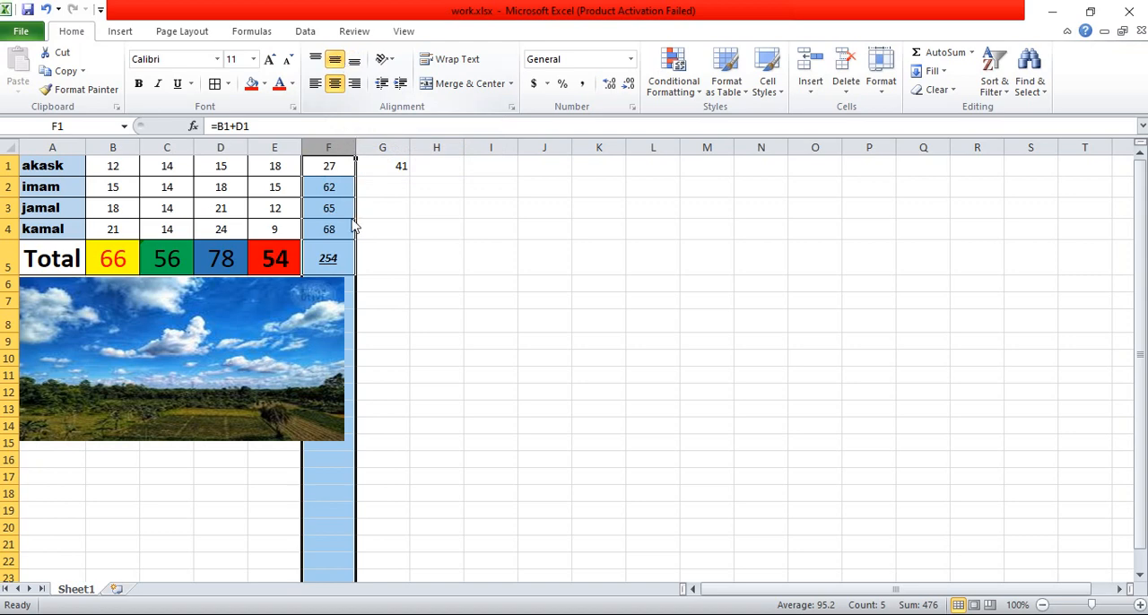
Step: Set the grand total in cell F5 to font size 26 and save the workbook
{"action": "left_click", "coordinate": [327, 259]}
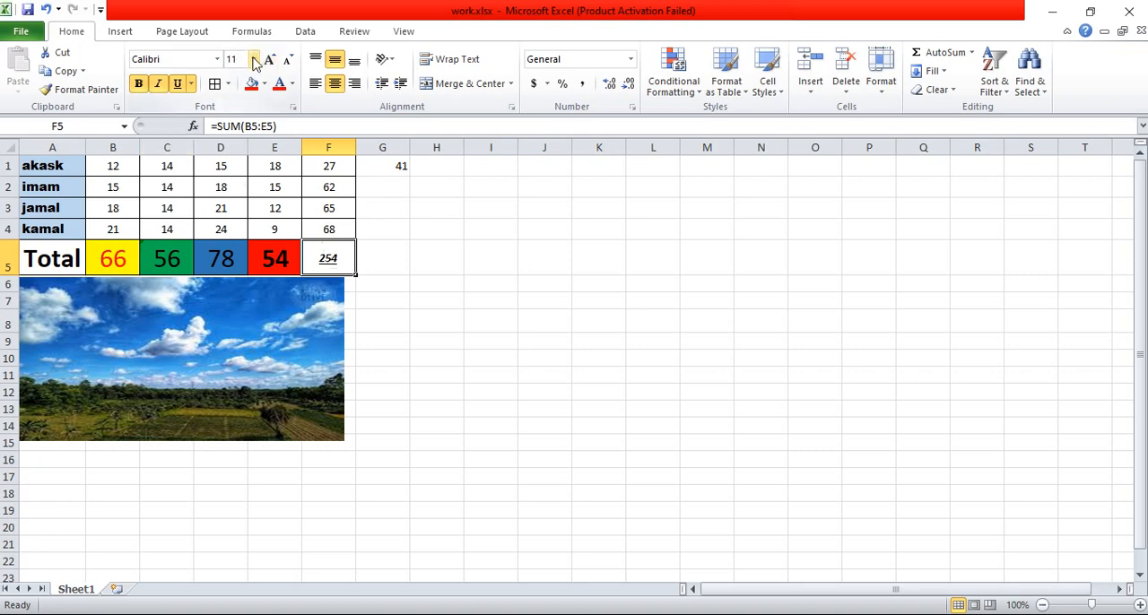
{"action": "left_click", "coordinate": [254, 59]}
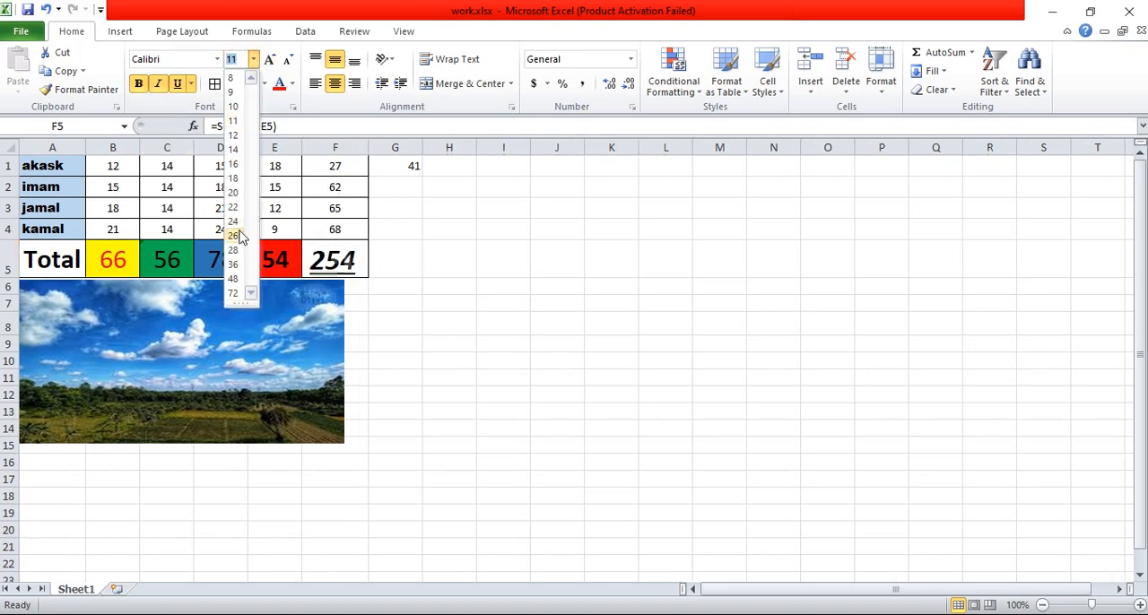
{"action": "left_click", "coordinate": [234, 236]}
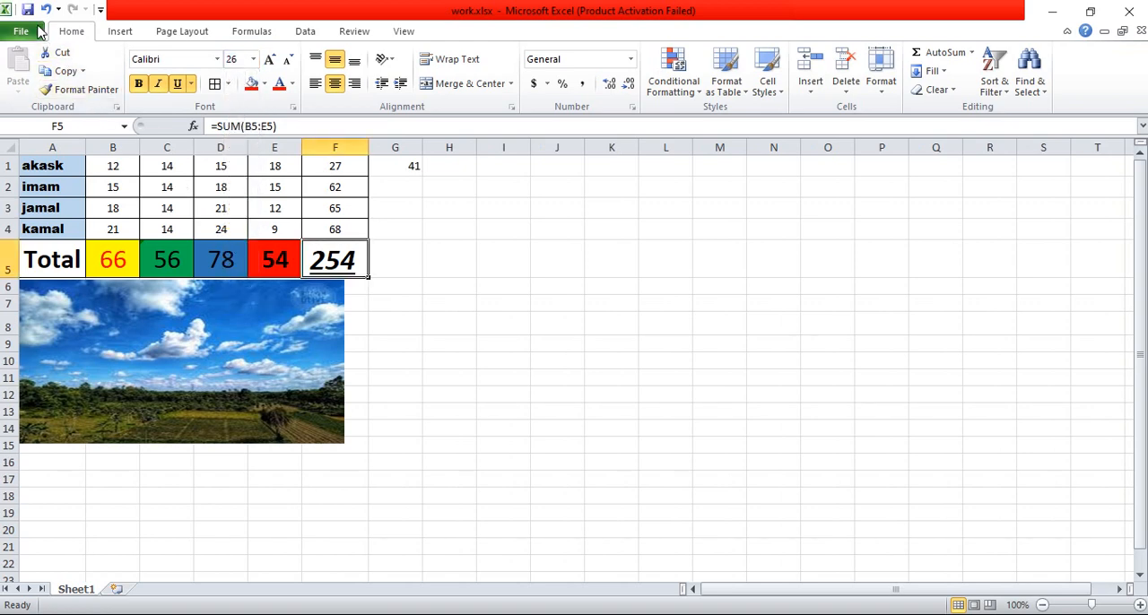
{"action": "left_click", "coordinate": [27, 11]}
Step: Delete the formula in cell G1 and save the workbook
{"action": "left_click", "coordinate": [414, 167]}
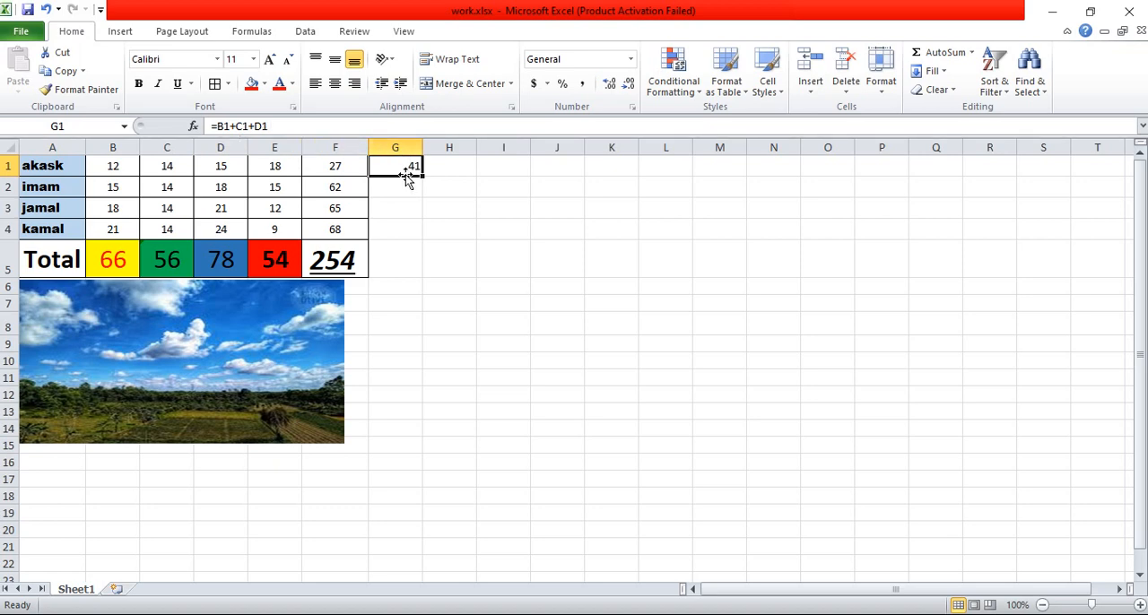
{"action": "key", "text": "Delete"}
{"action": "left_click", "coordinate": [27, 10]}
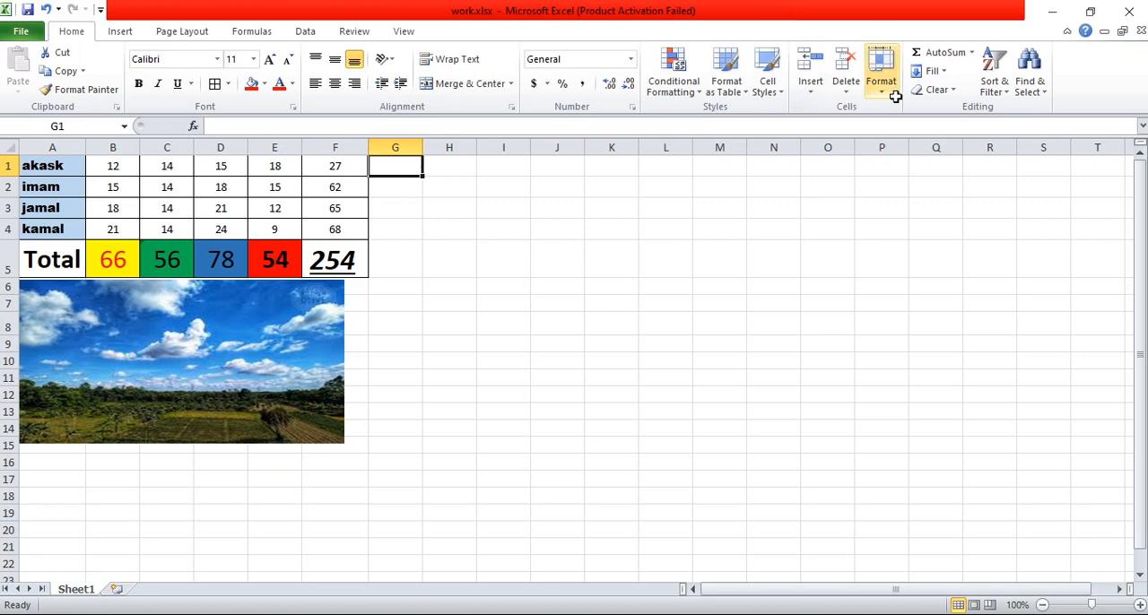
Step: Insert an AutoSum formula in cell G1 with its range extended to B1:F5
{"action": "left_click", "coordinate": [940, 56]}
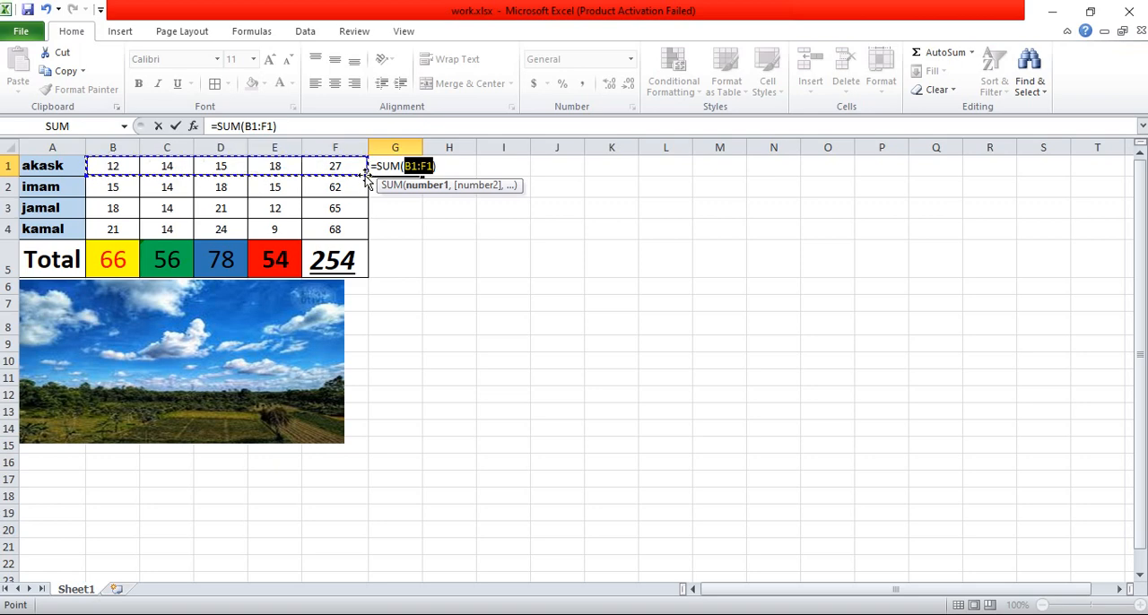
{"action": "left_click_drag", "start_coordinate": [361, 171], "coordinate": [371, 266]}
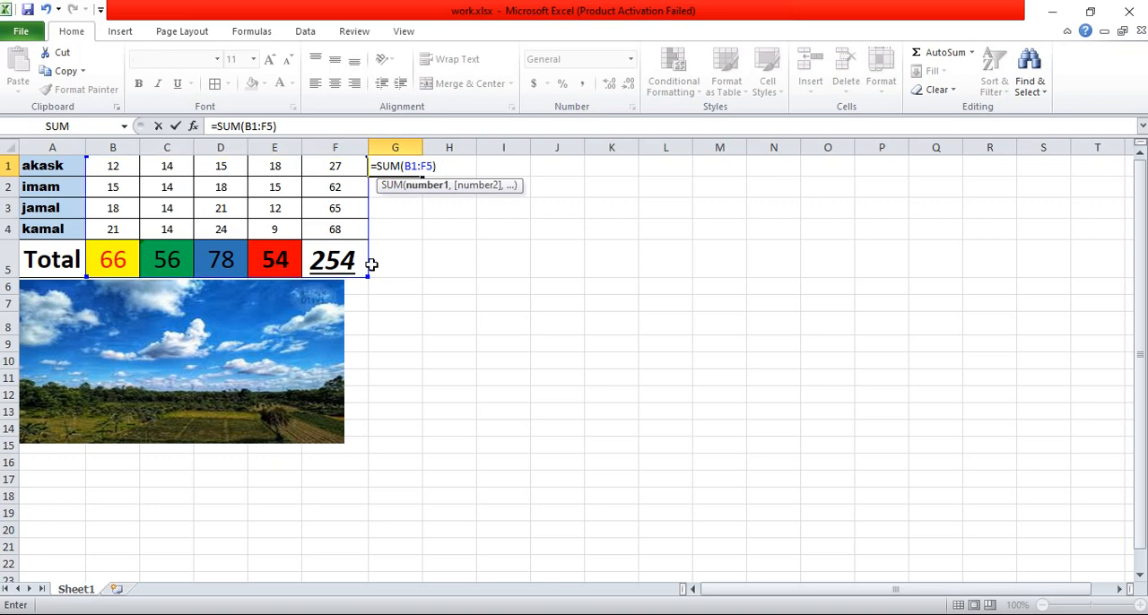
{"action": "key", "text": "Return"}
{"action": "left_click", "coordinate": [397, 166]}
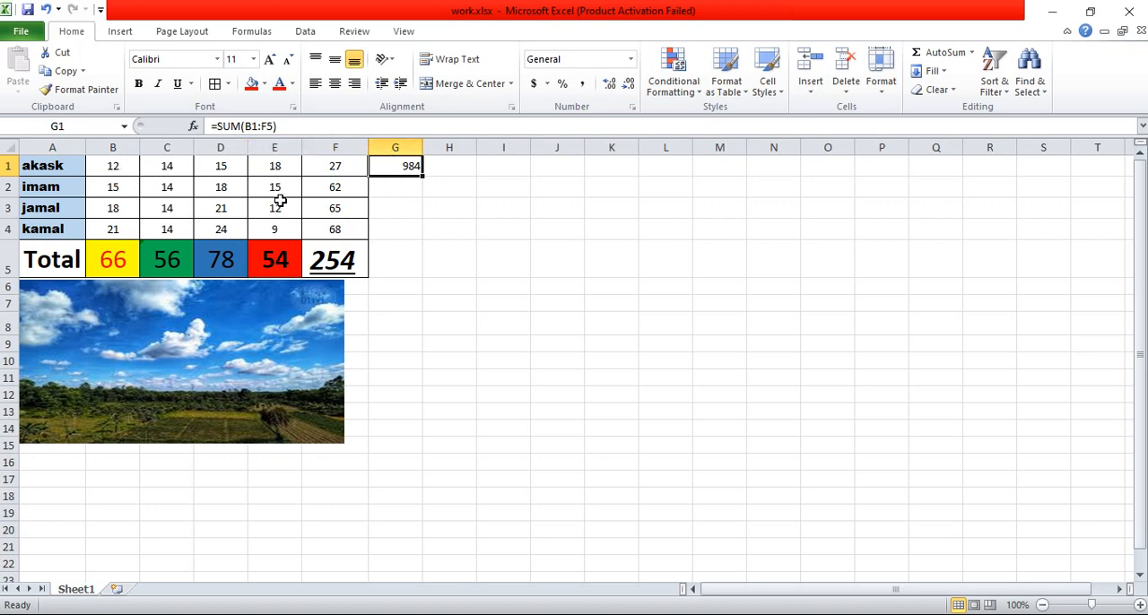
Step: Insert an AutoSum formula for the range C2:E2 in cell G2, and clear that formula from the cell again
{"action": "left_click", "coordinate": [397, 186]}
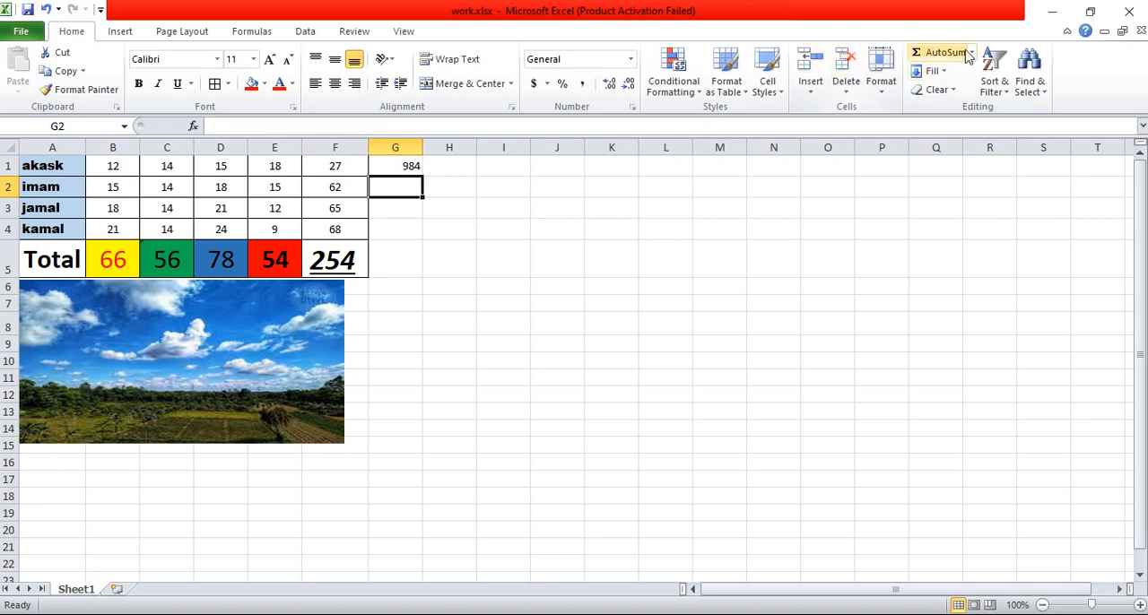
{"action": "left_click", "coordinate": [944, 54]}
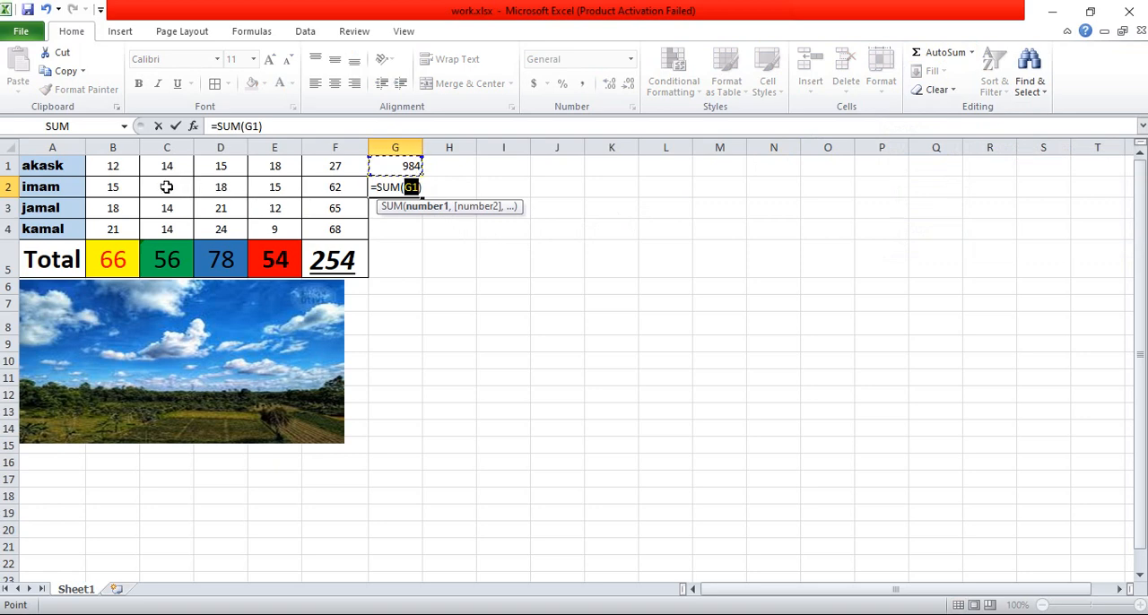
{"action": "left_click_drag", "start_coordinate": [165, 187], "coordinate": [260, 181]}
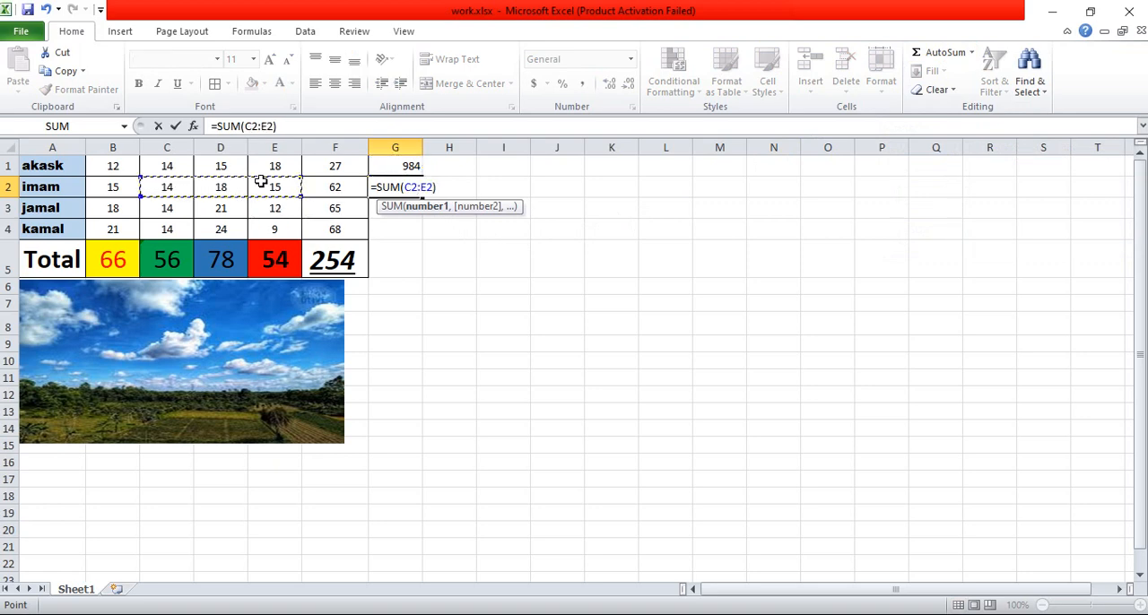
{"action": "key", "text": "Return"}
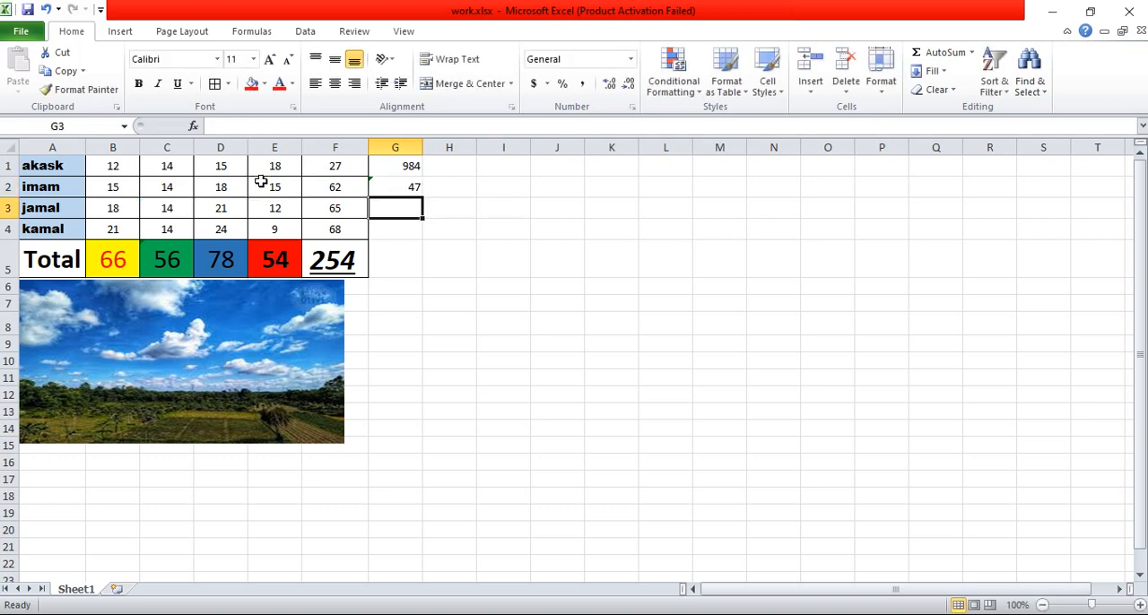
{"action": "left_click", "coordinate": [382, 186]}
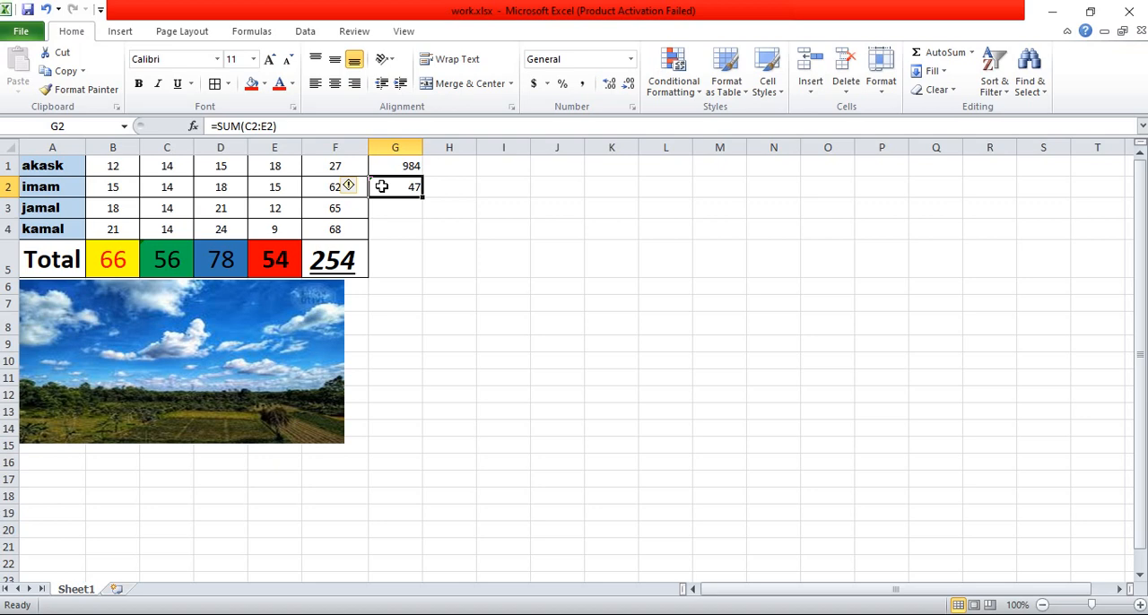
{"action": "key", "text": "Delete"}
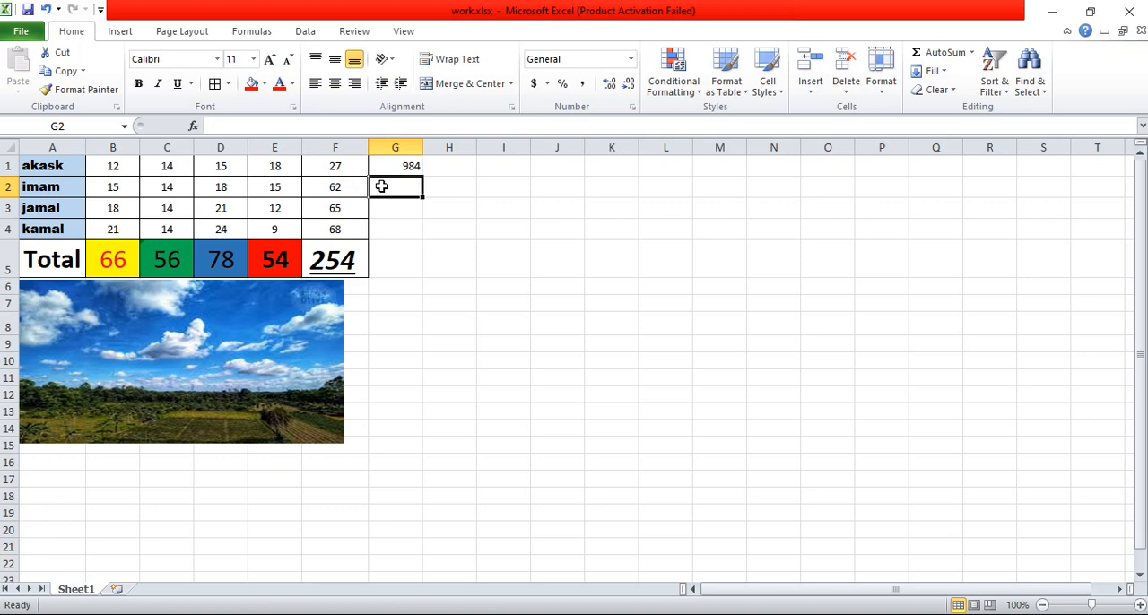
Step: Try deleting the entire row of cell G1 and undo the row deletion
{"action": "left_click", "coordinate": [406, 167]}
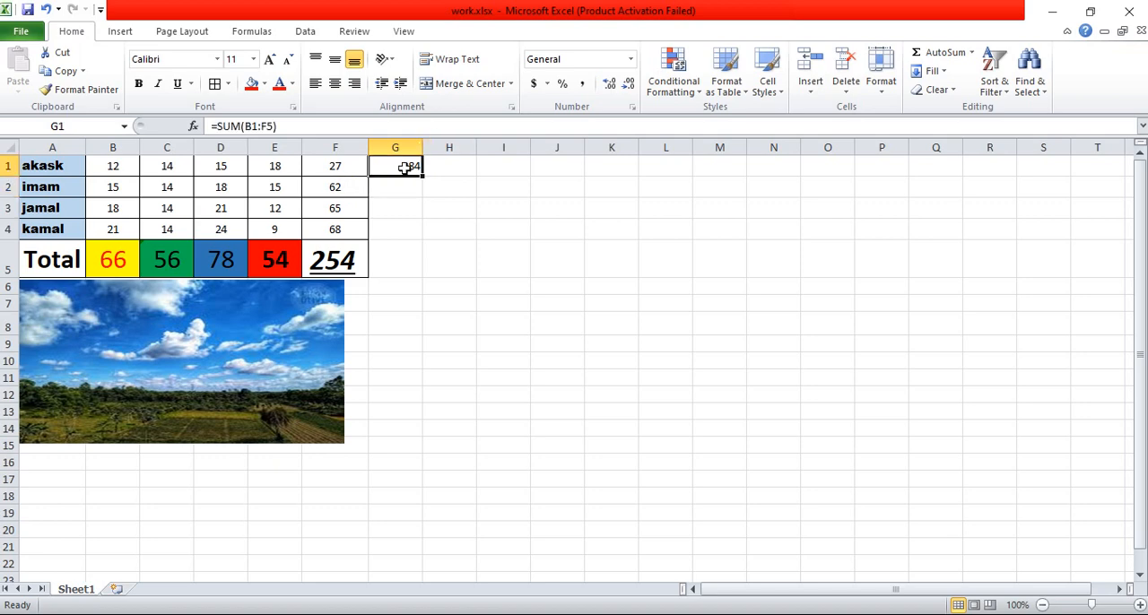
{"action": "right_click", "coordinate": [406, 167]}
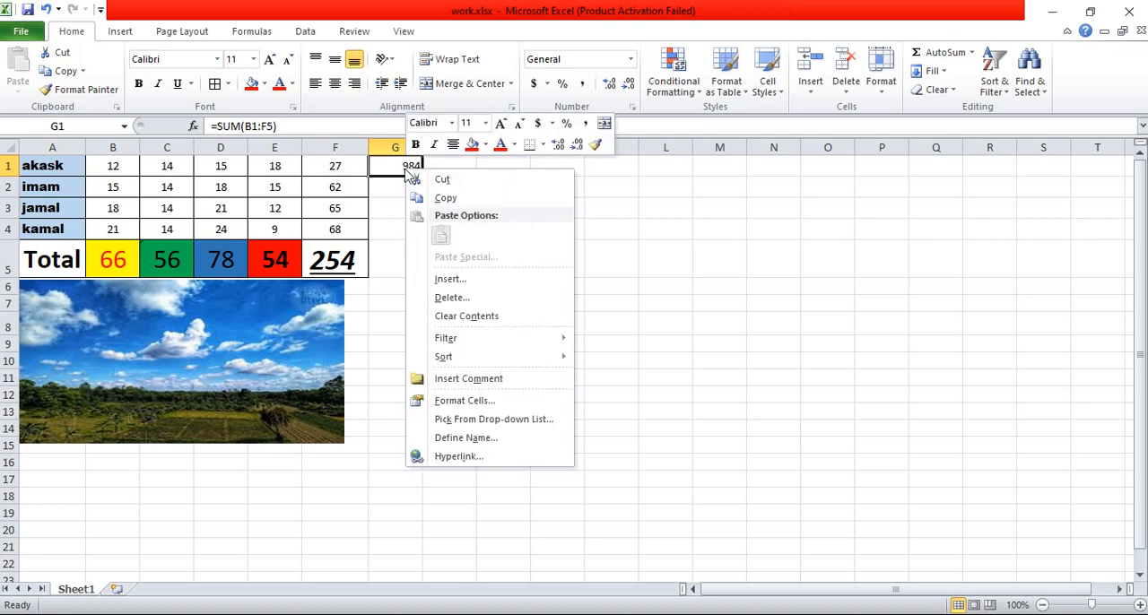
{"action": "left_click", "coordinate": [446, 299]}
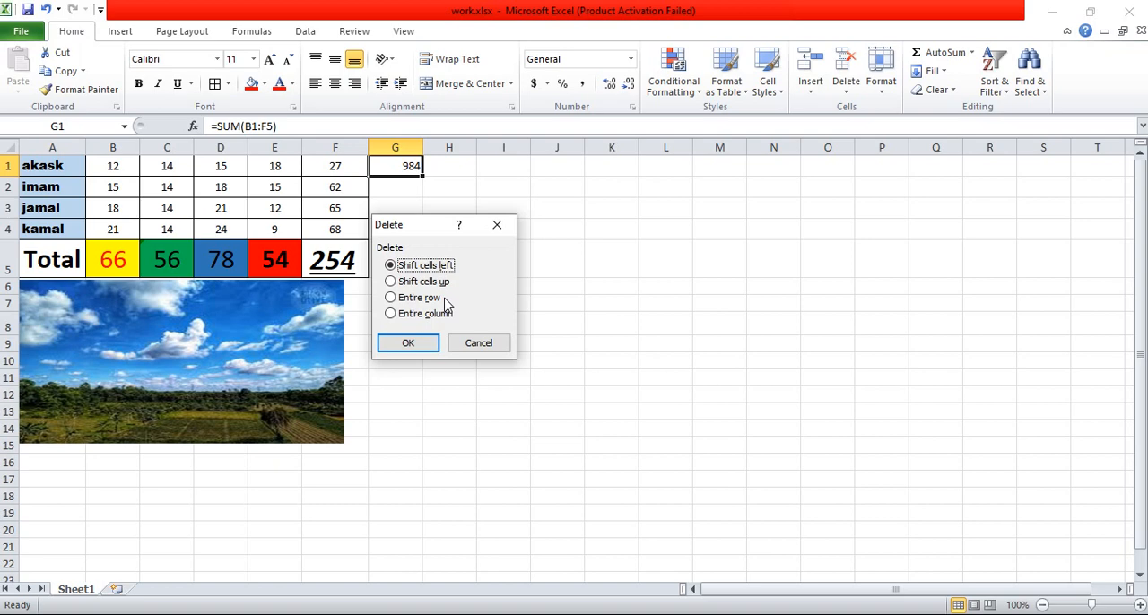
{"action": "left_click", "coordinate": [392, 299]}
{"action": "left_click", "coordinate": [406, 344]}
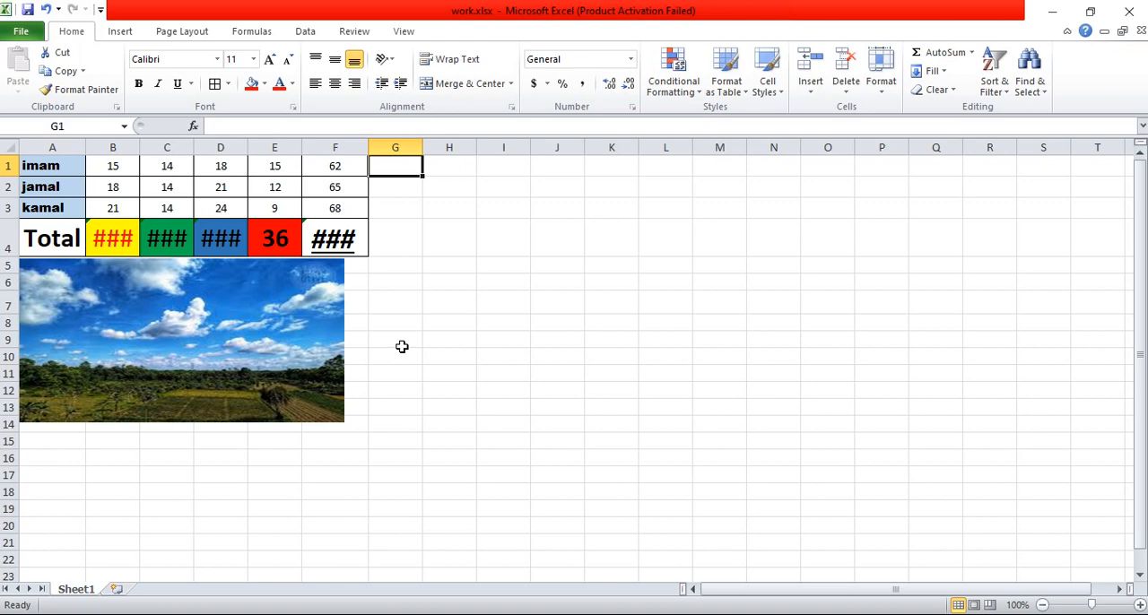
{"action": "key", "text": "ctrl+z"}
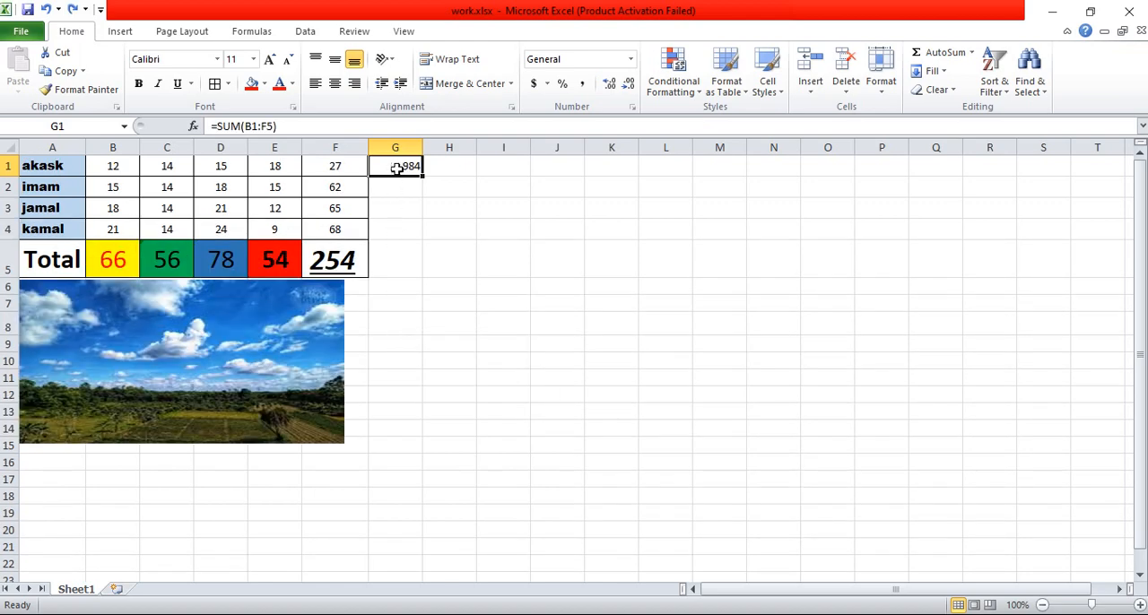
Step: Delete the entire column G that holds the SUM formula in cell G1
{"action": "right_click", "coordinate": [397, 168]}
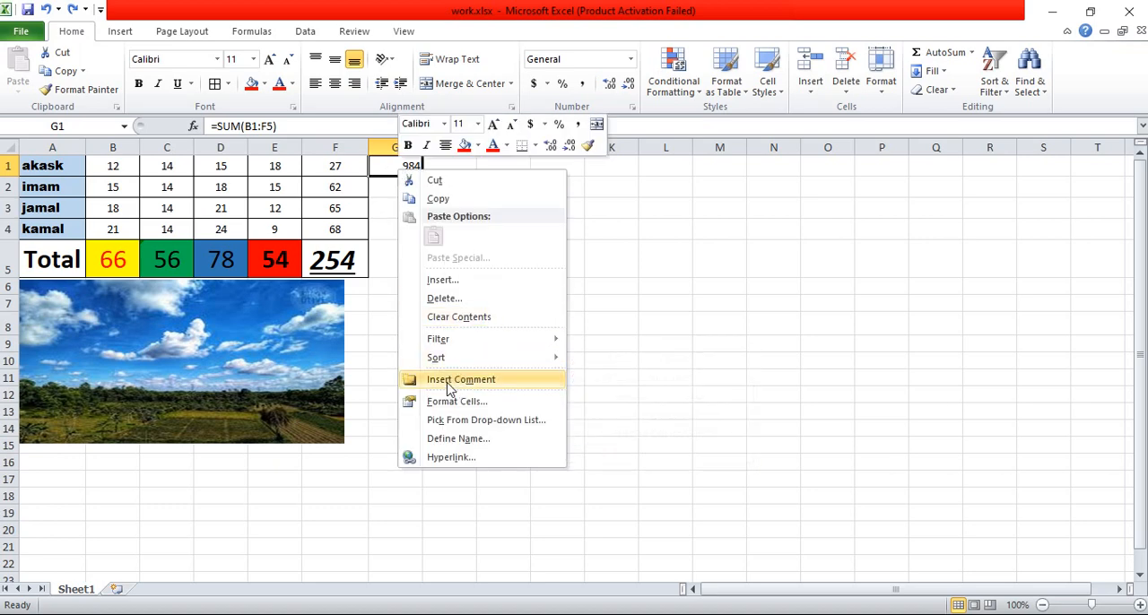
{"action": "left_click", "coordinate": [440, 301]}
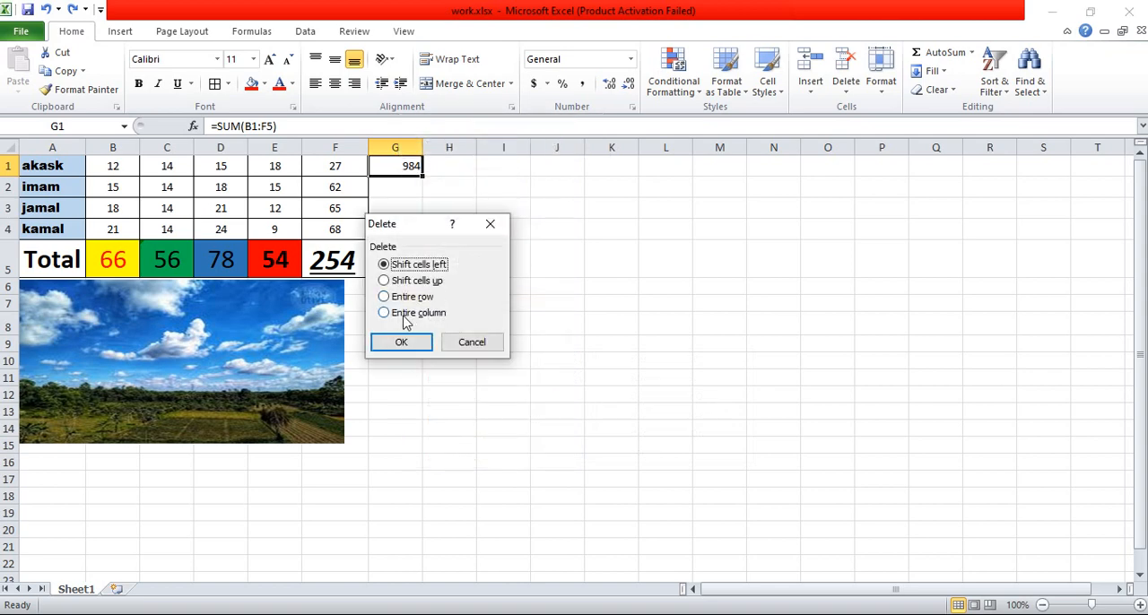
{"action": "left_click", "coordinate": [405, 314]}
{"action": "left_click", "coordinate": [403, 343]}
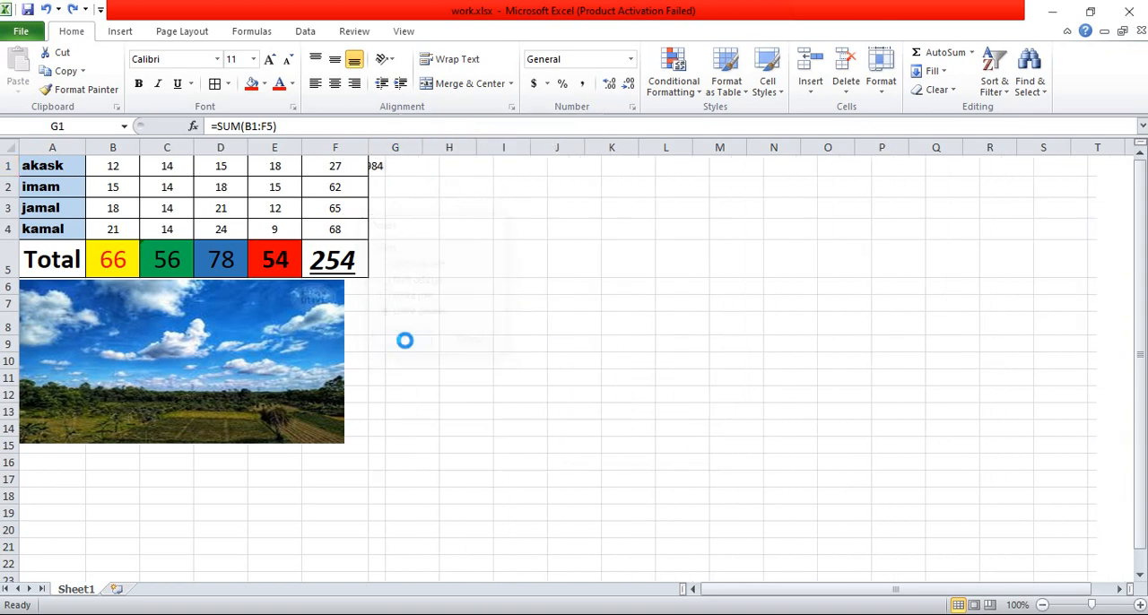